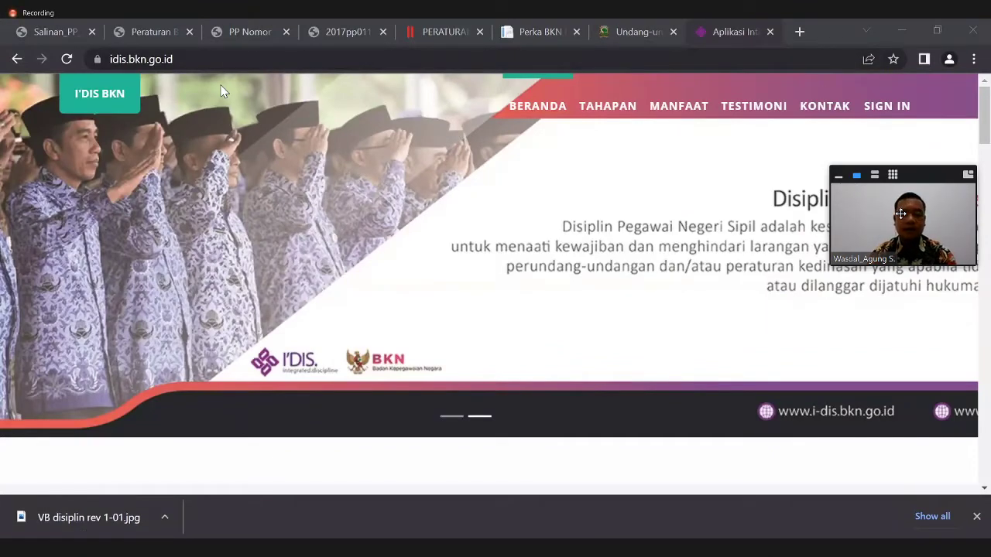
- Go to the I'DIS login page at idis.bkn.go.id/login
{"action": "left_click", "coordinate": [112, 62]}
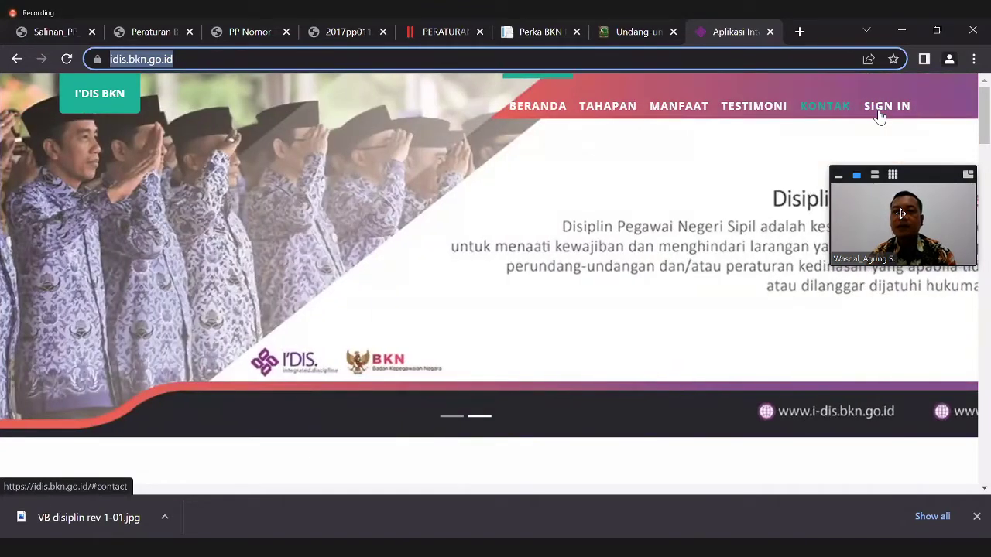
{"action": "left_click", "coordinate": [880, 114]}
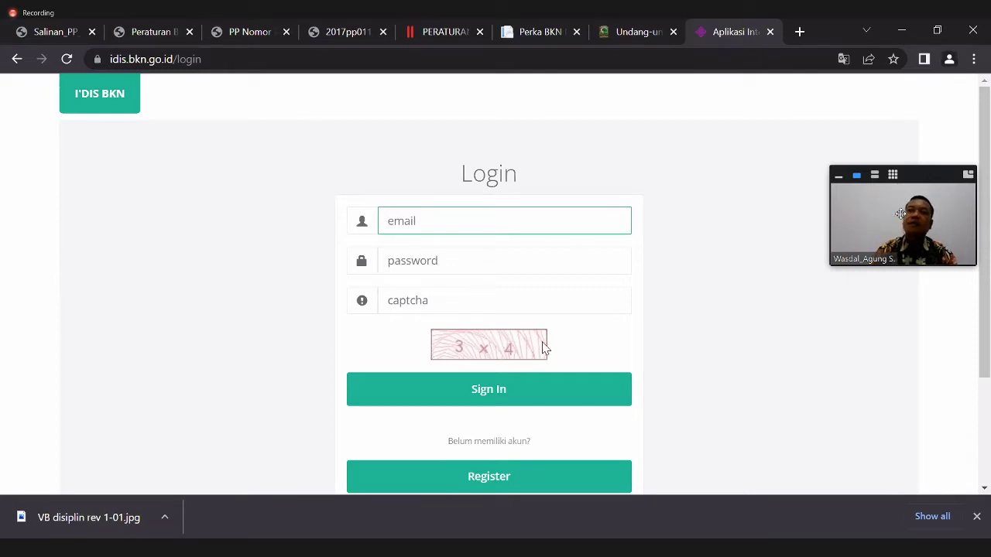
- Open the Registrasi page at idis.bkn.go.id/regist and scroll through its sign-up fields
{"action": "left_click", "coordinate": [462, 305]}
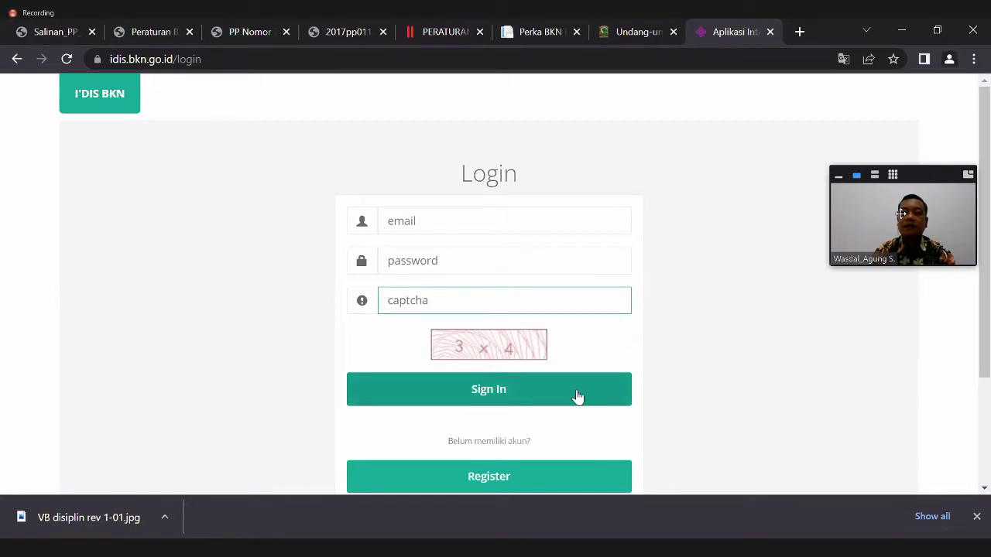
{"action": "left_click_drag", "start_coordinate": [988, 263], "coordinate": [988, 318]}
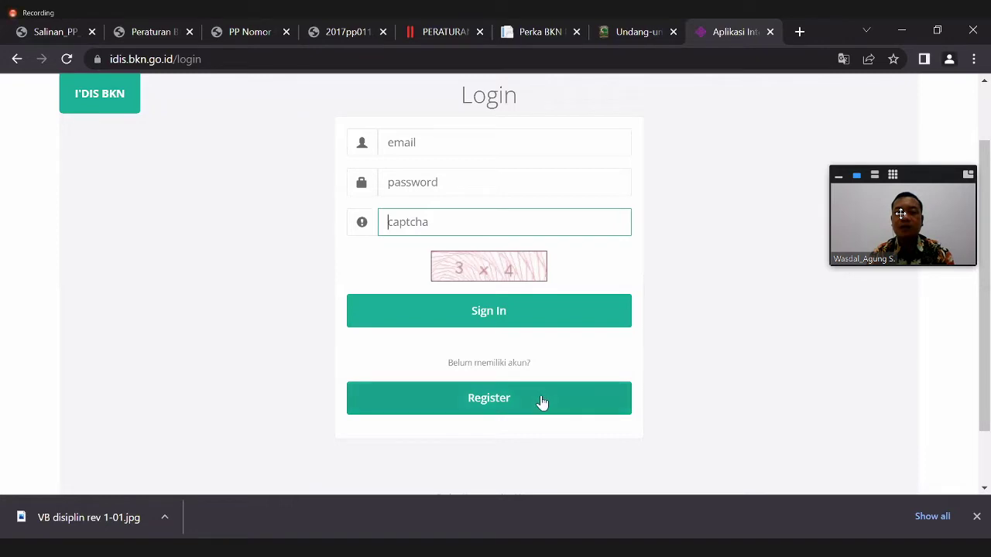
{"action": "left_click", "coordinate": [490, 407]}
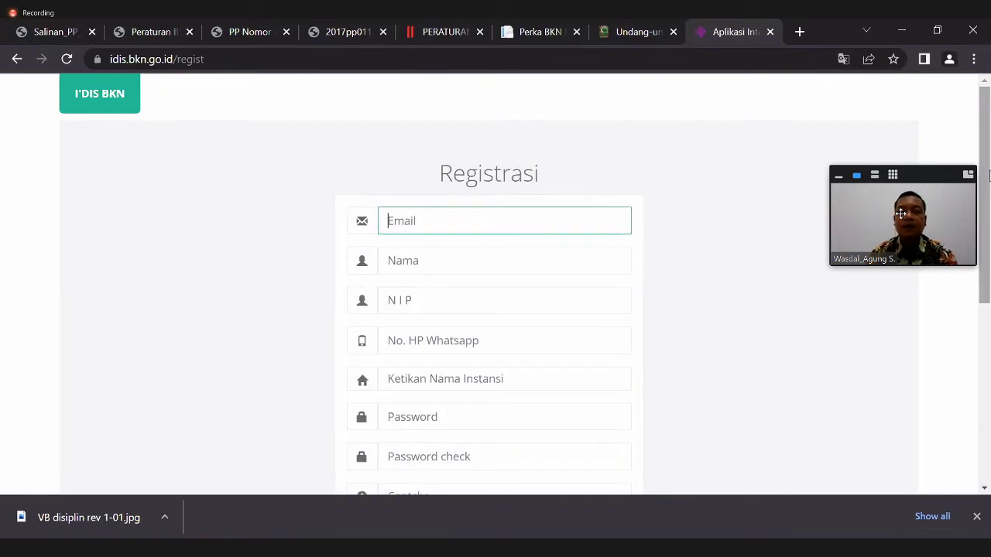
{"action": "left_click_drag", "start_coordinate": [988, 174], "coordinate": [989, 209]}
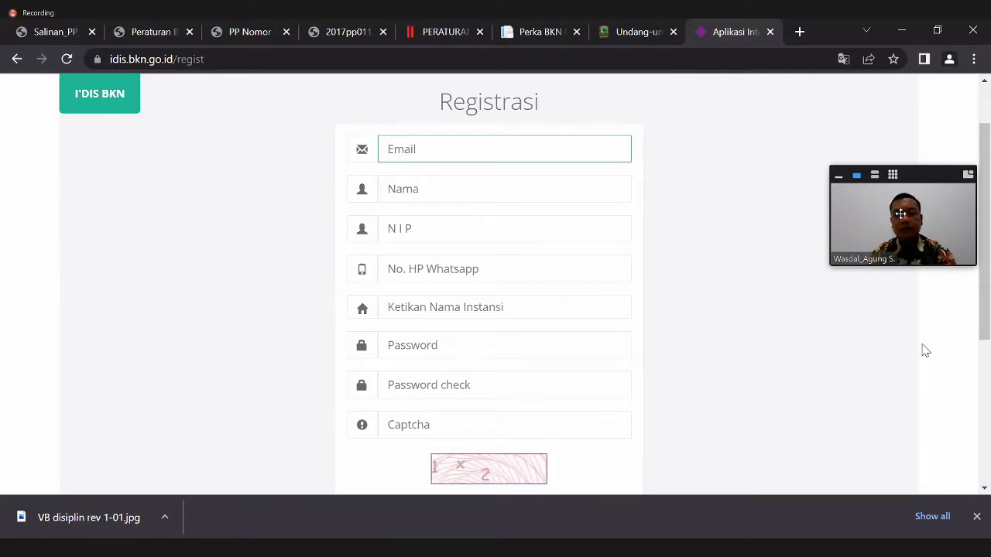
{"action": "scroll", "coordinate": [898, 349], "scroll_direction": "down", "scroll_amount": 1}
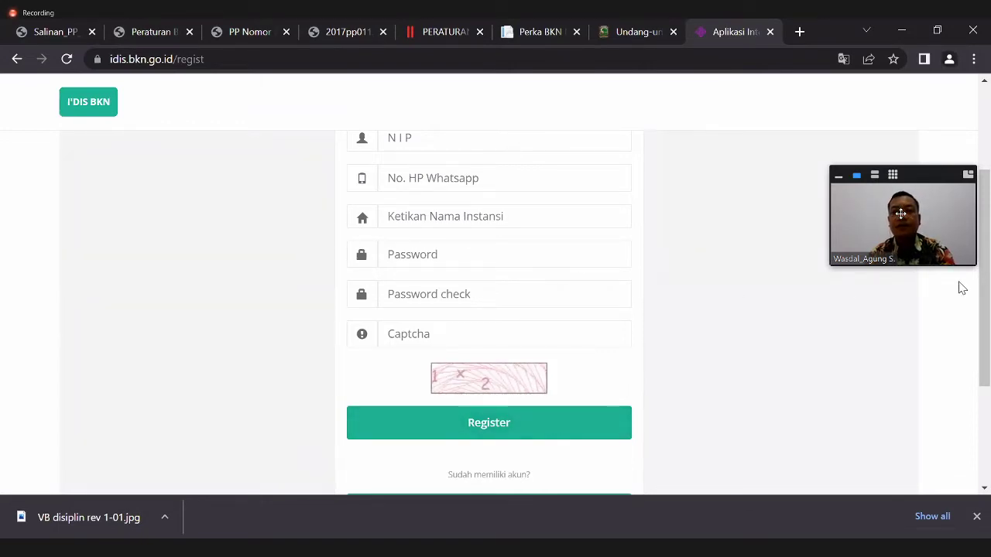
{"action": "left_click_drag", "start_coordinate": [985, 231], "coordinate": [986, 147]}
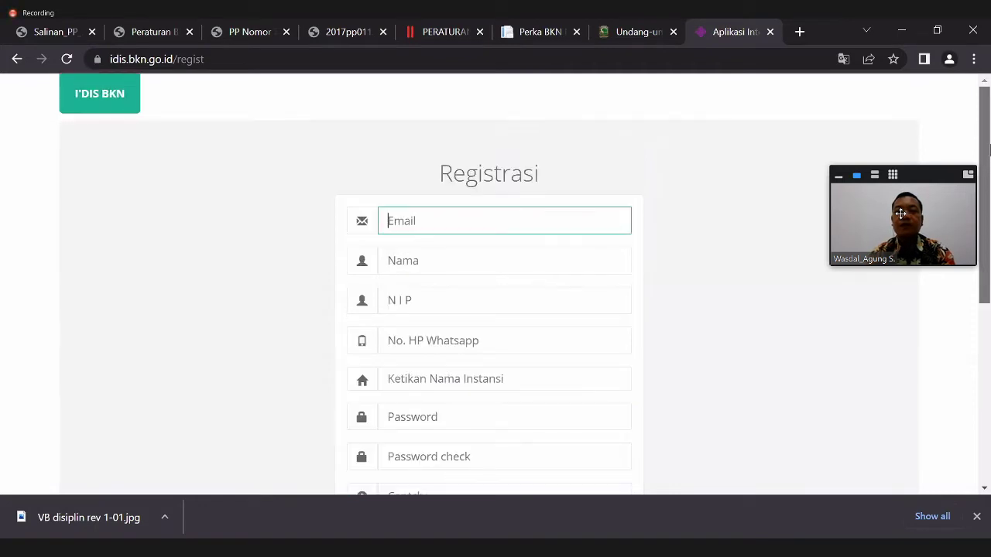
- Back on the login page, sign in with the account e-mail, password and captcha answer 56
{"action": "left_click", "coordinate": [16, 62]}
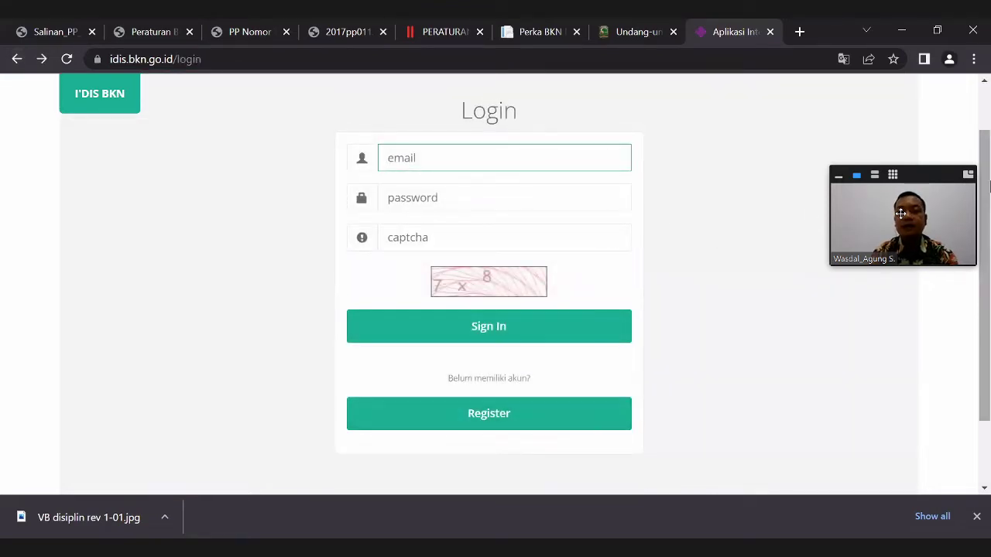
{"action": "scroll", "coordinate": [989, 186], "scroll_direction": "up", "scroll_amount": 1}
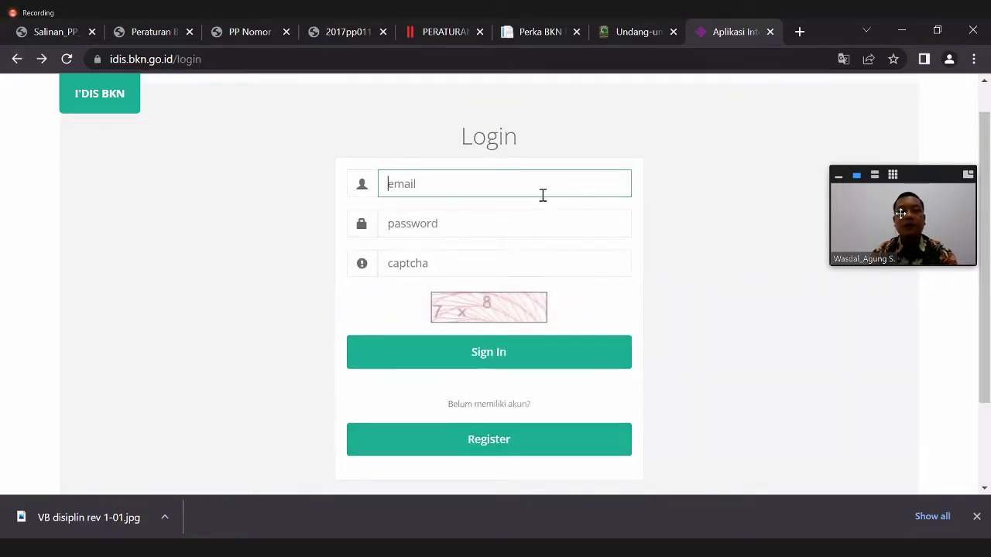
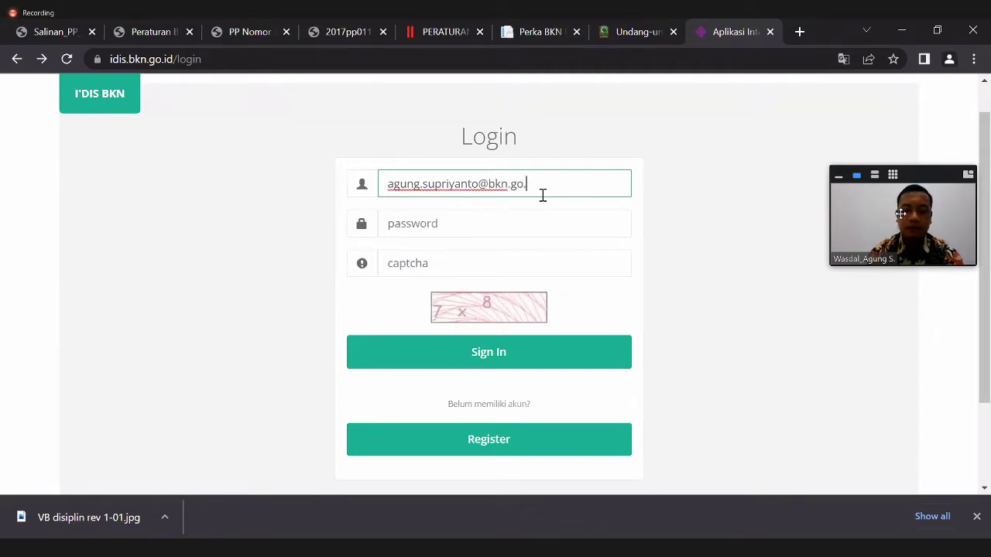
{"action": "left_click", "coordinate": [509, 221]}
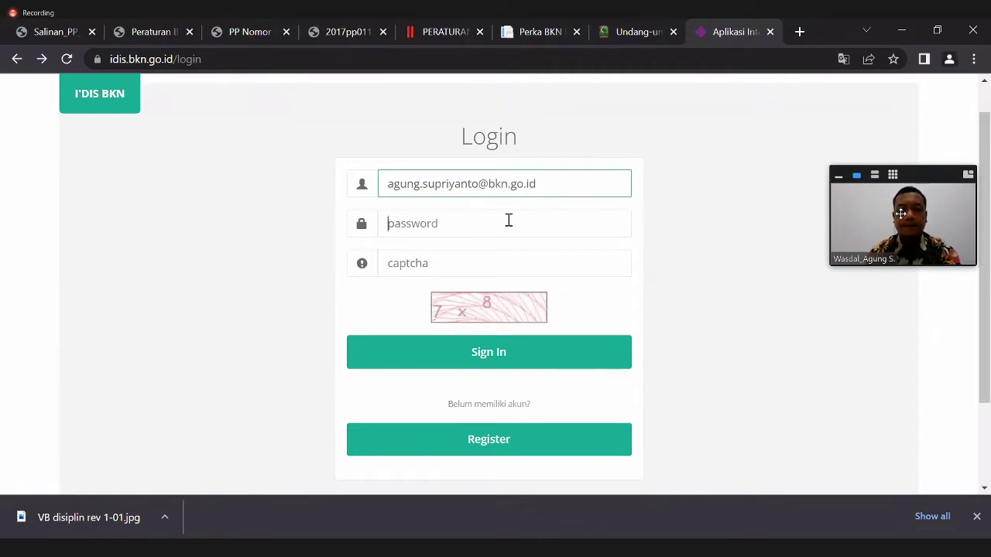
{"action": "type", "text": "•••••••••••"}
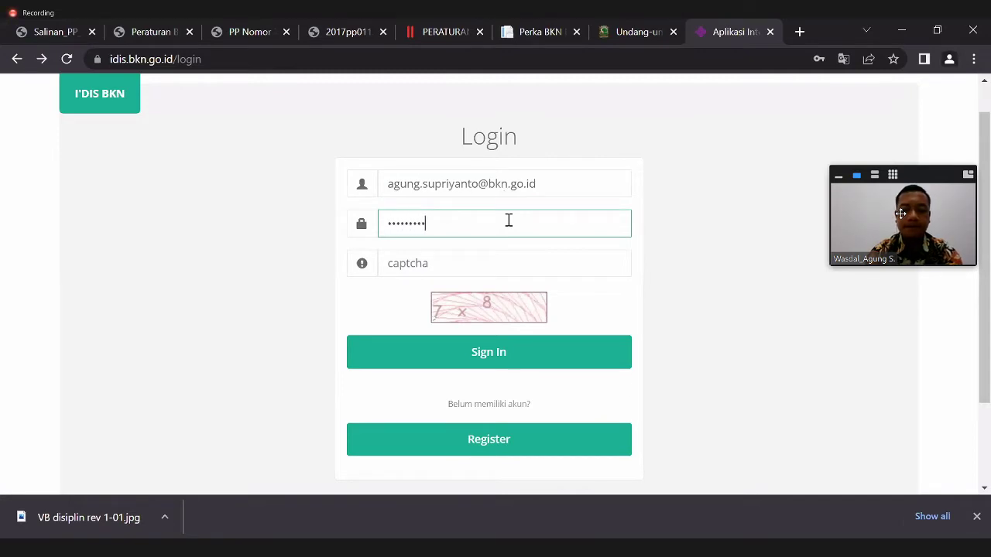
{"action": "left_click", "coordinate": [474, 267]}
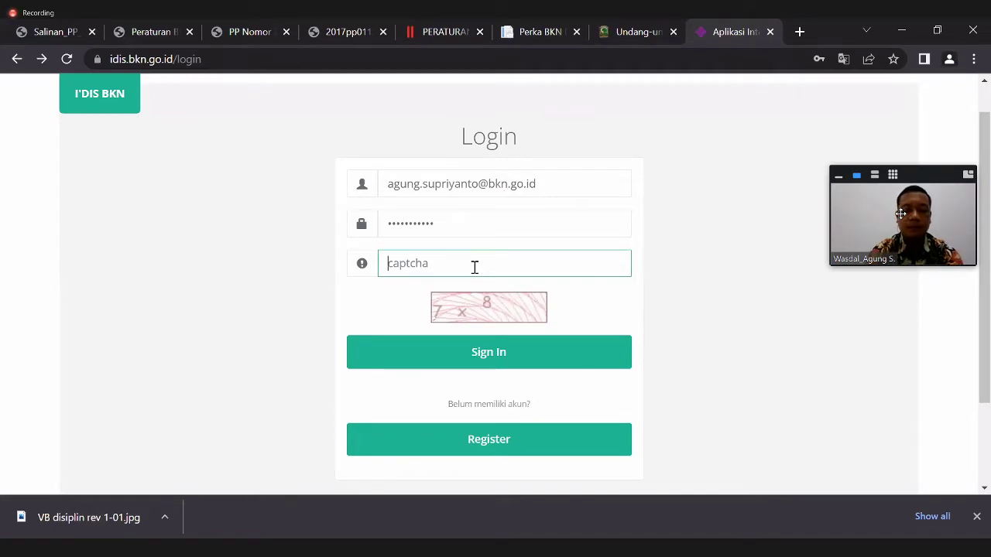
{"action": "type", "text": "56"}
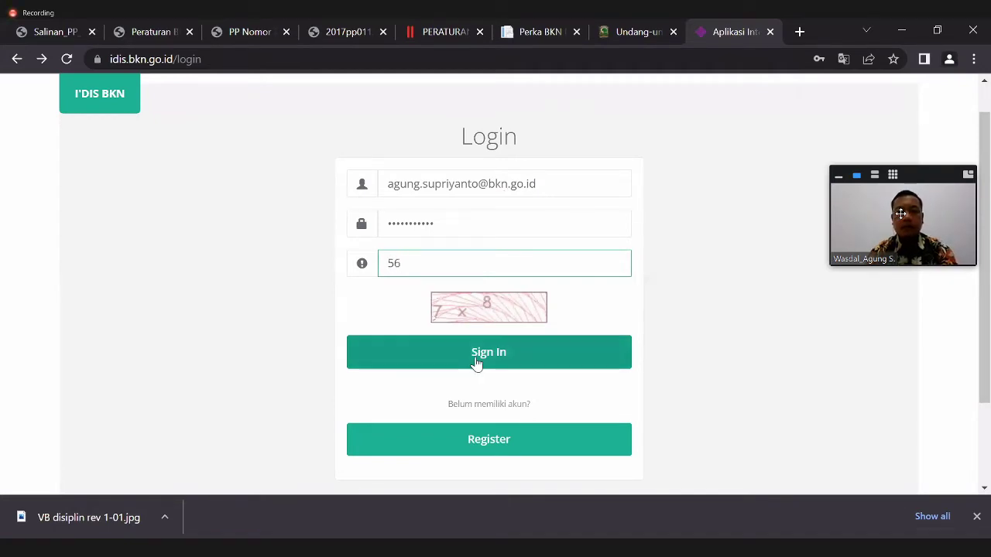
{"action": "left_click", "coordinate": [476, 362]}
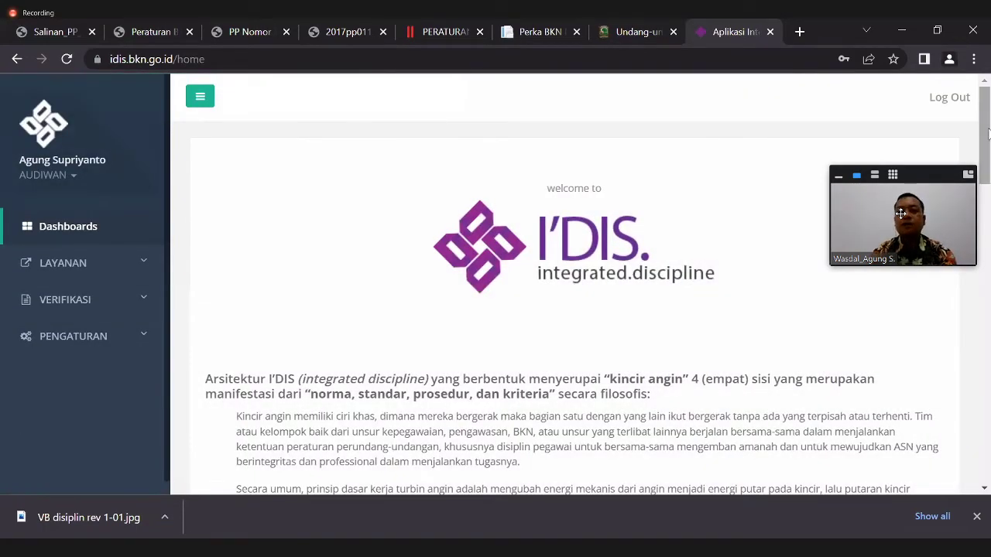
- Expand LAYANAN in the sidebar and open the Pengaduan complaints list
{"action": "left_click_drag", "start_coordinate": [987, 147], "coordinate": [988, 164]}
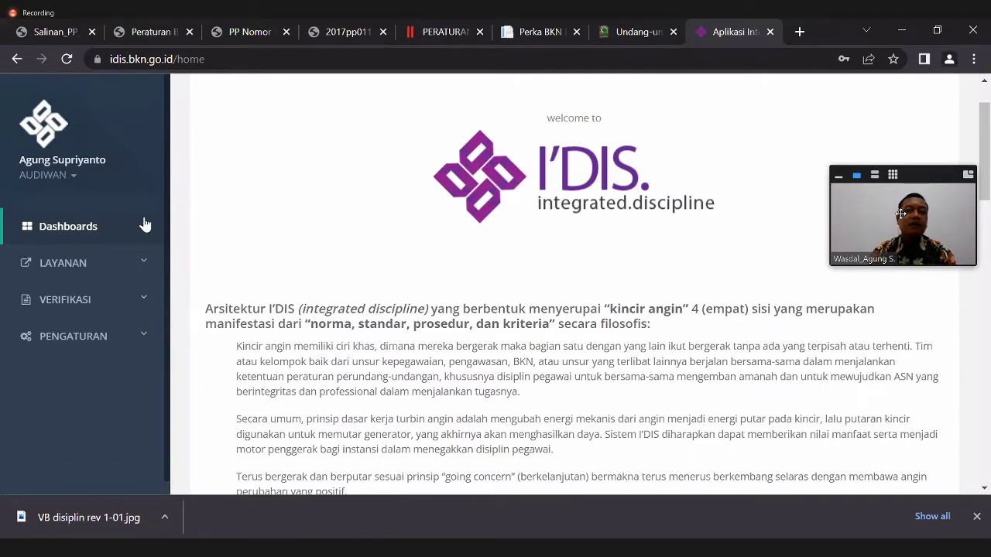
{"action": "left_click", "coordinate": [144, 263]}
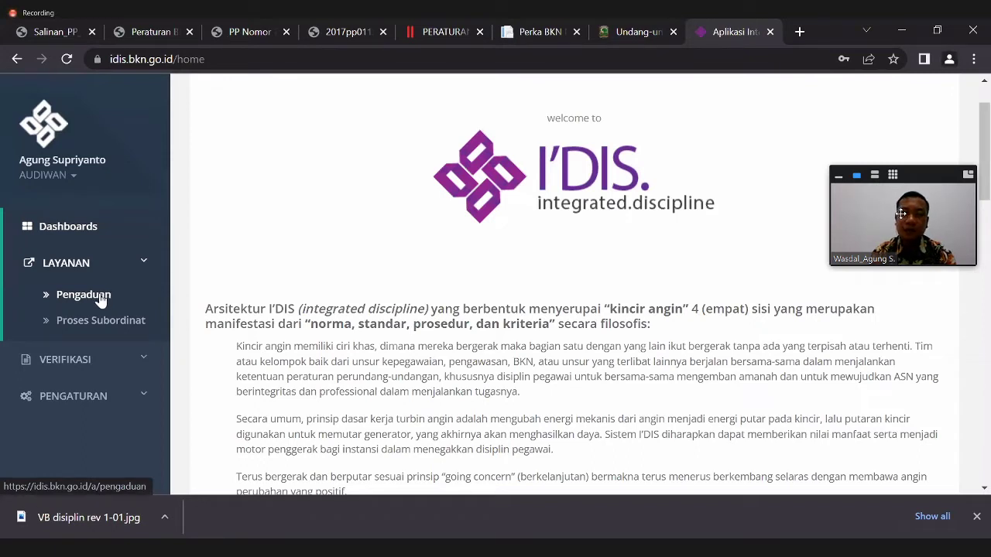
{"action": "left_click", "coordinate": [101, 300]}
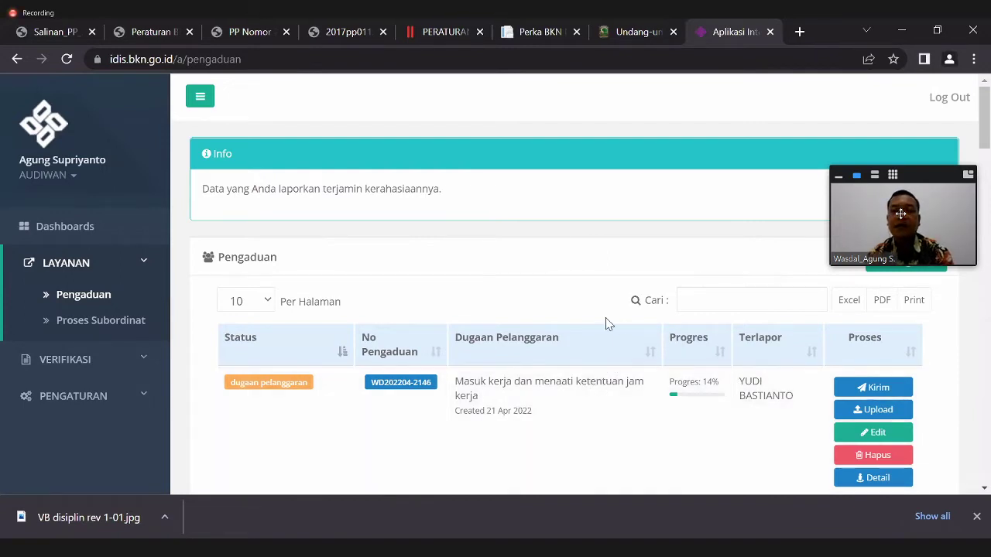
- Start a new complaint with the Tambah button on the Pengaduan panel
{"action": "left_click", "coordinate": [907, 267]}
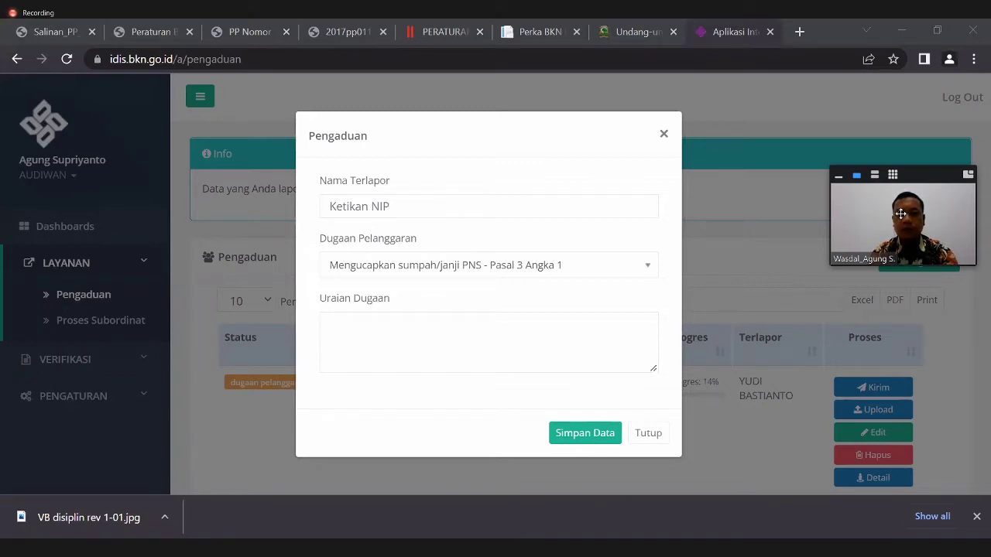
- Enter the reported employee by pasting their NIP and choosing the matching suggestion
{"action": "left_click", "coordinate": [510, 202]}
{"action": "key", "text": "ctrl+v"}
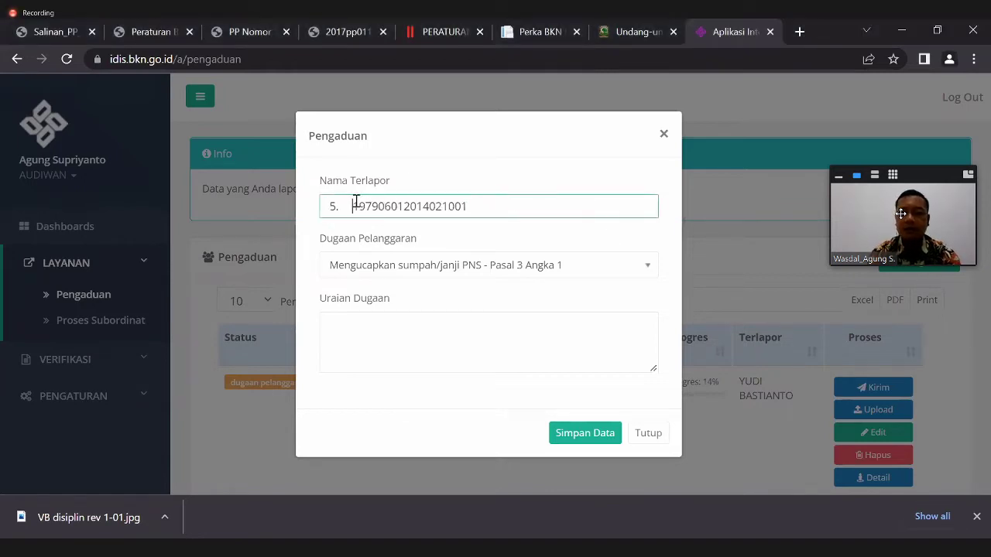
{"action": "key", "text": "BackSpace"}
{"action": "key", "text": "BackSpace"}
{"action": "key", "text": "BackSpace"}
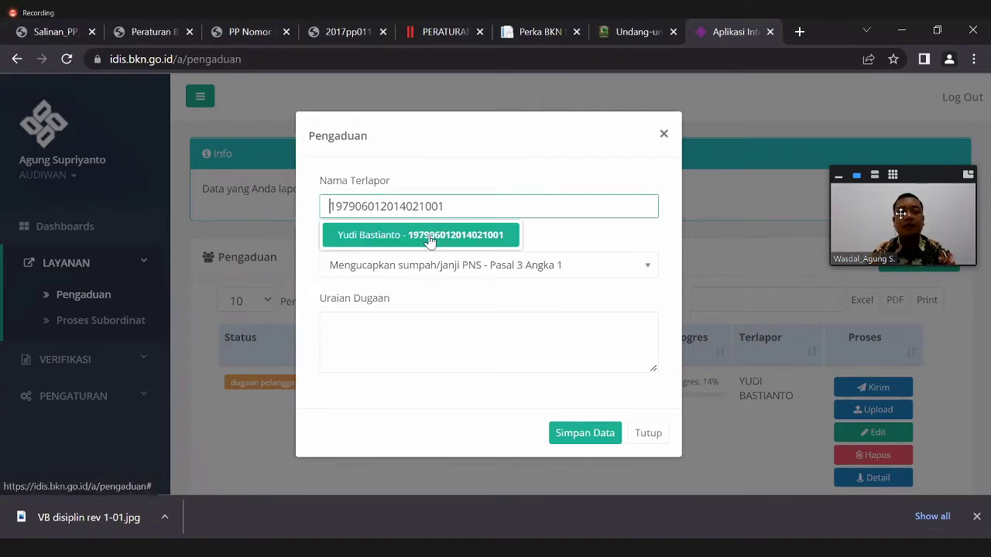
{"action": "left_click", "coordinate": [429, 238]}
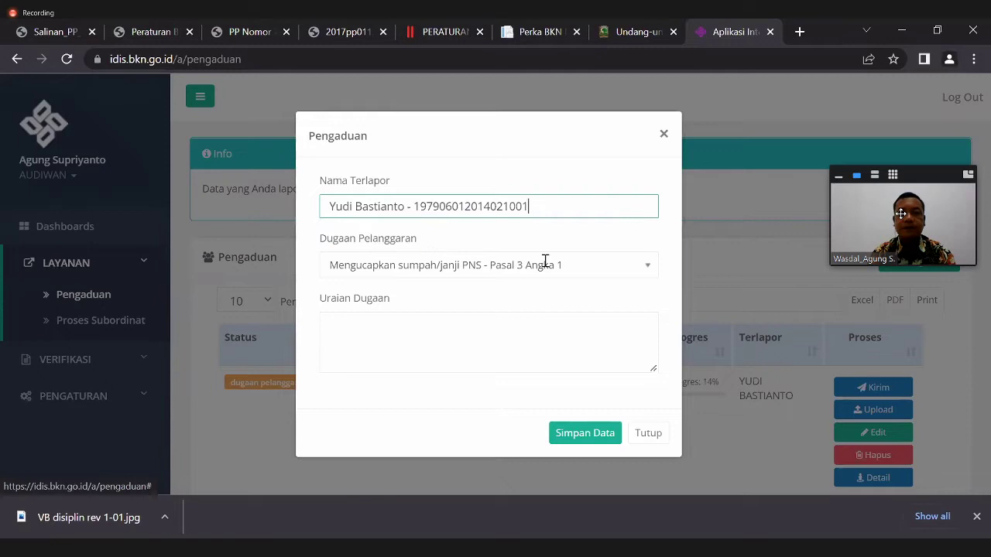
- Set the alleged violation to 'Masuk kerja dan menaati ketentuan jam kerja - Pasal 3 Angka 11'
{"action": "left_click", "coordinate": [643, 267]}
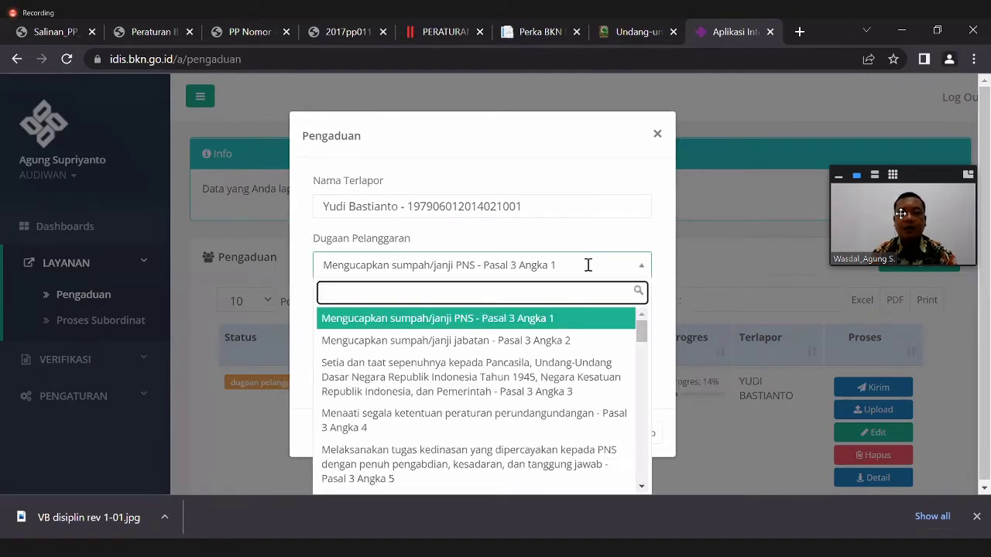
{"action": "left_click", "coordinate": [588, 265]}
{"action": "left_click", "coordinate": [589, 265]}
{"action": "type", "text": "masuk"}
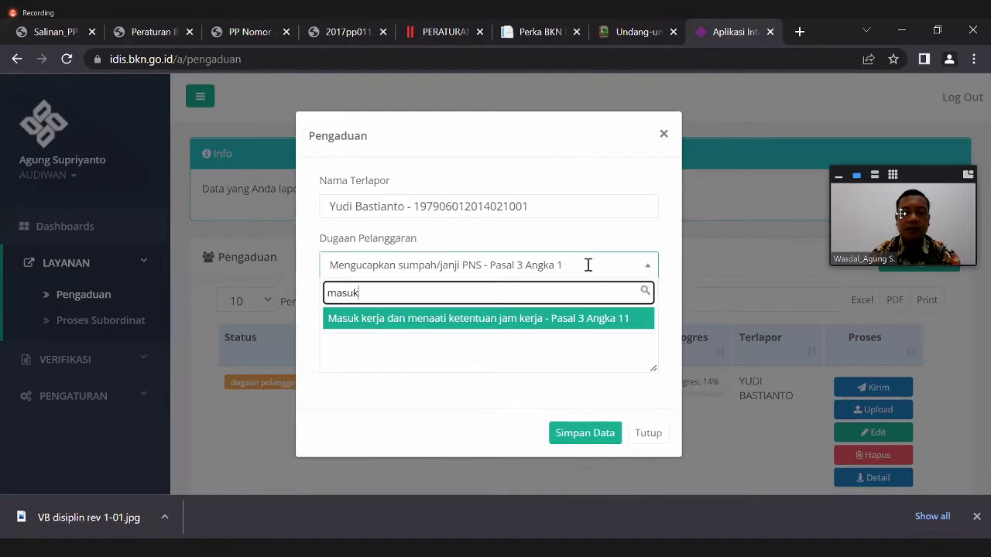
{"action": "left_click", "coordinate": [585, 322]}
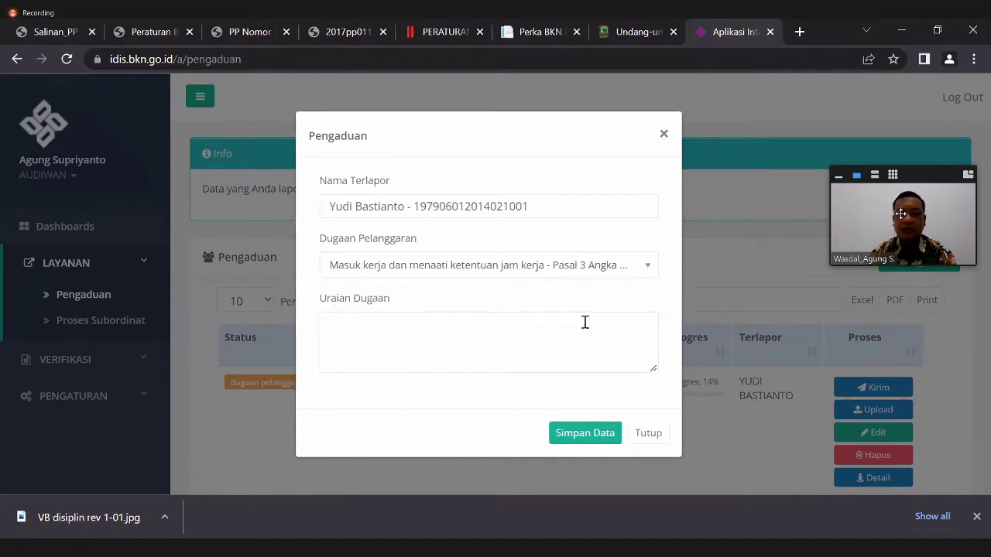
{"action": "left_click", "coordinate": [645, 266]}
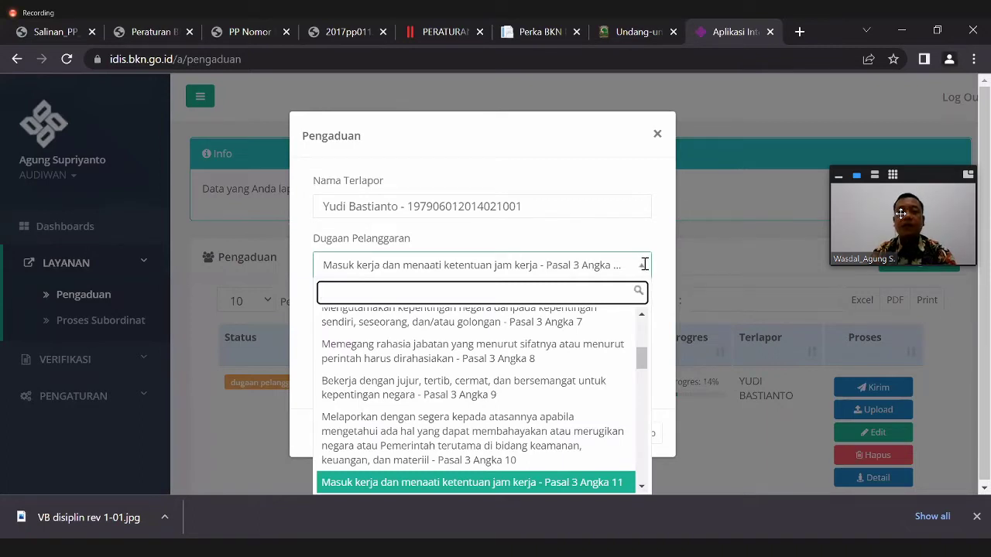
{"action": "left_click", "coordinate": [646, 265]}
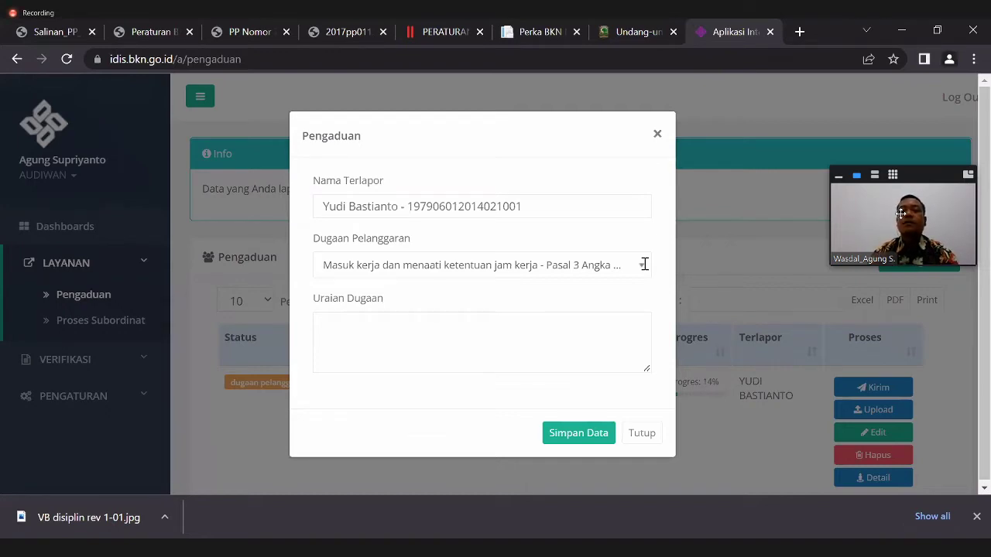
- Describe the allegation as 'Ybs tidak masuk kerja tanpa aslasn yg sah selama 21 hari kerja' and save the complaint
{"action": "left_click", "coordinate": [520, 342]}
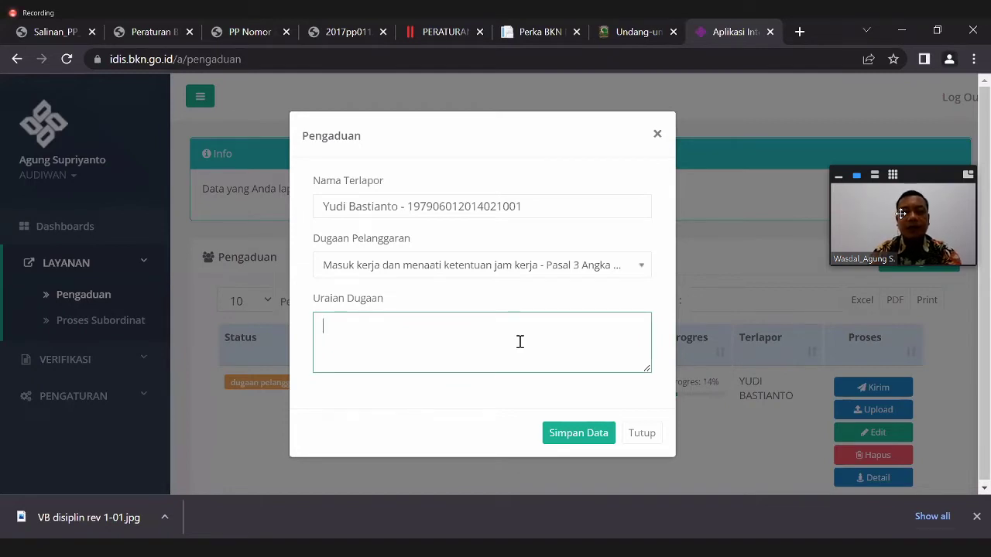
{"action": "type", "text": "Ybs tidak"}
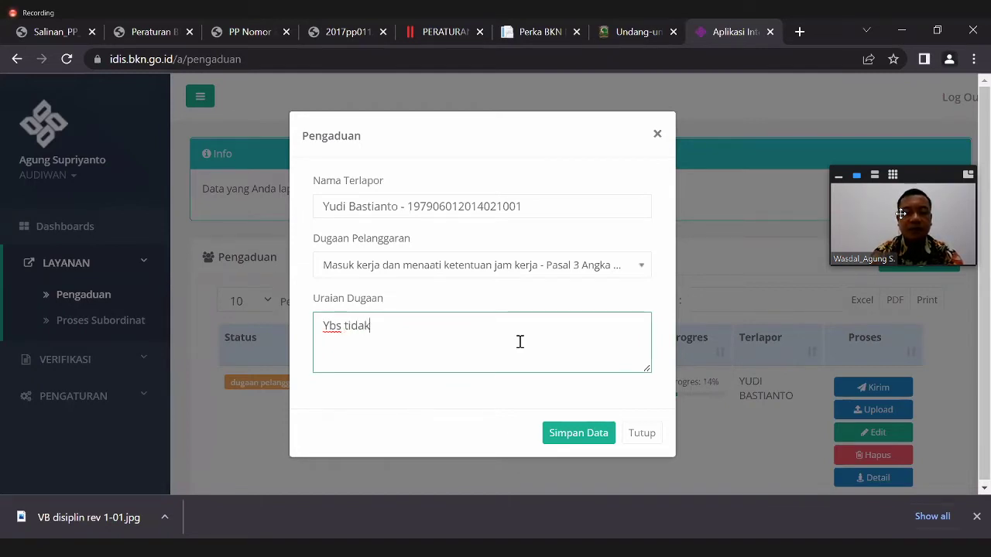
{"action": "type", "text": " masuk kerj"}
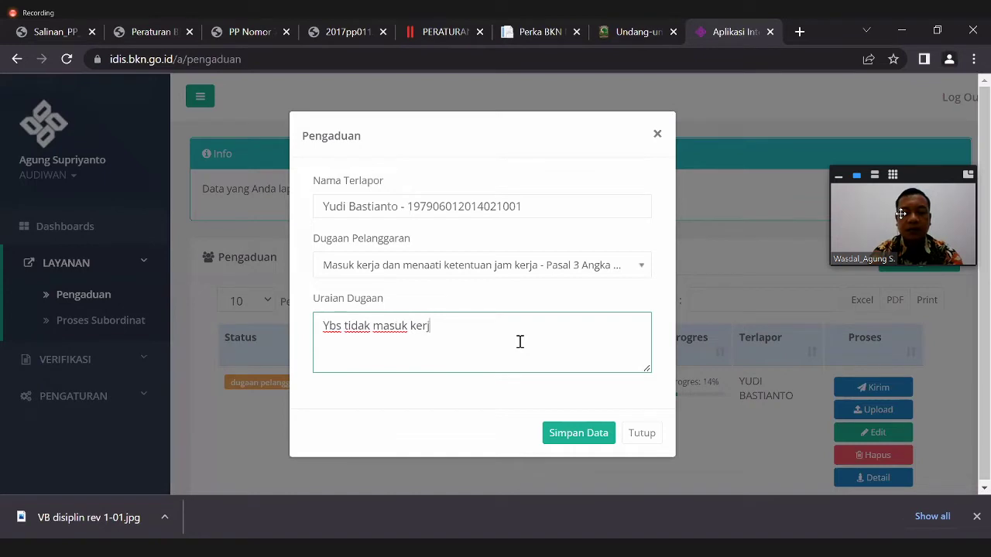
{"action": "type", "text": "a tanpa aslasn "}
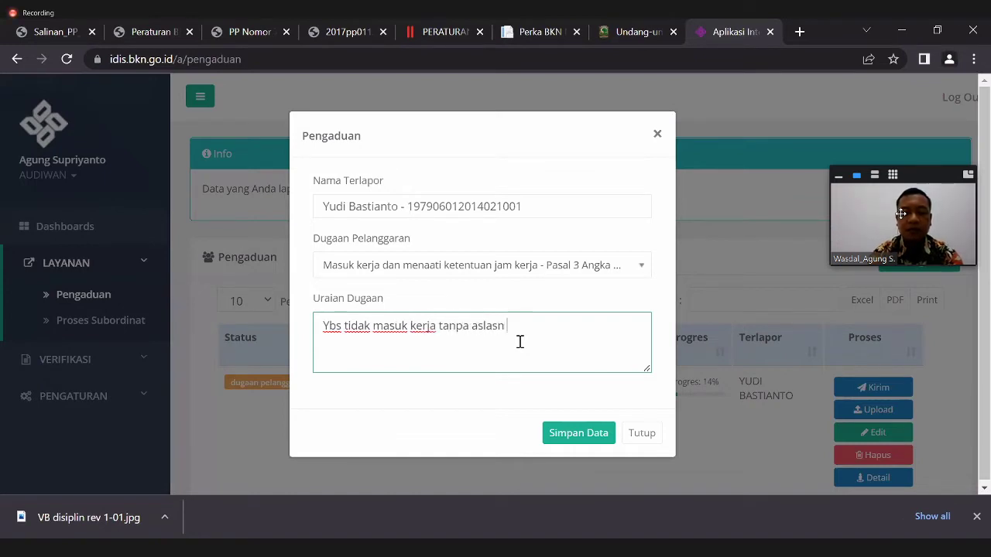
{"action": "type", "text": "yg sah sela"}
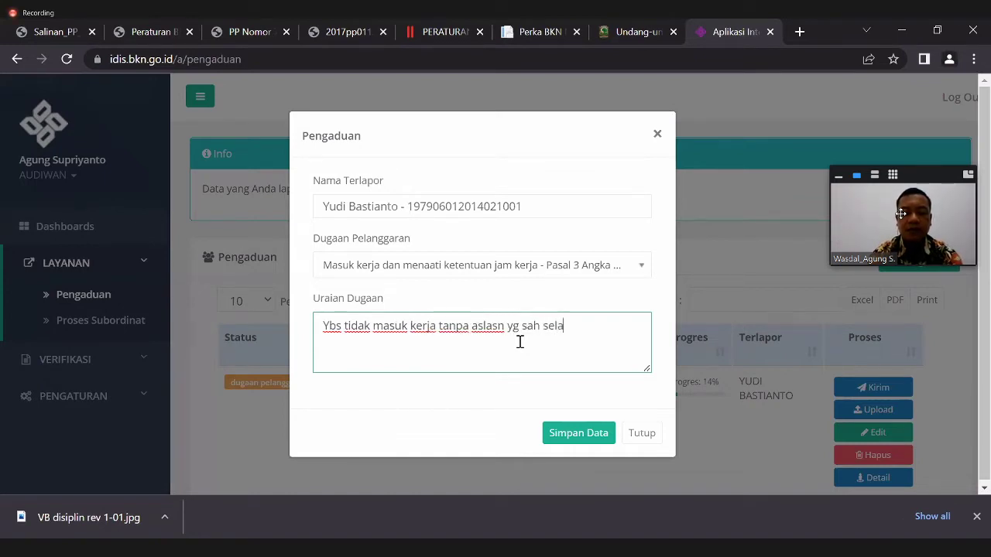
{"action": "type", "text": "ma 21 "}
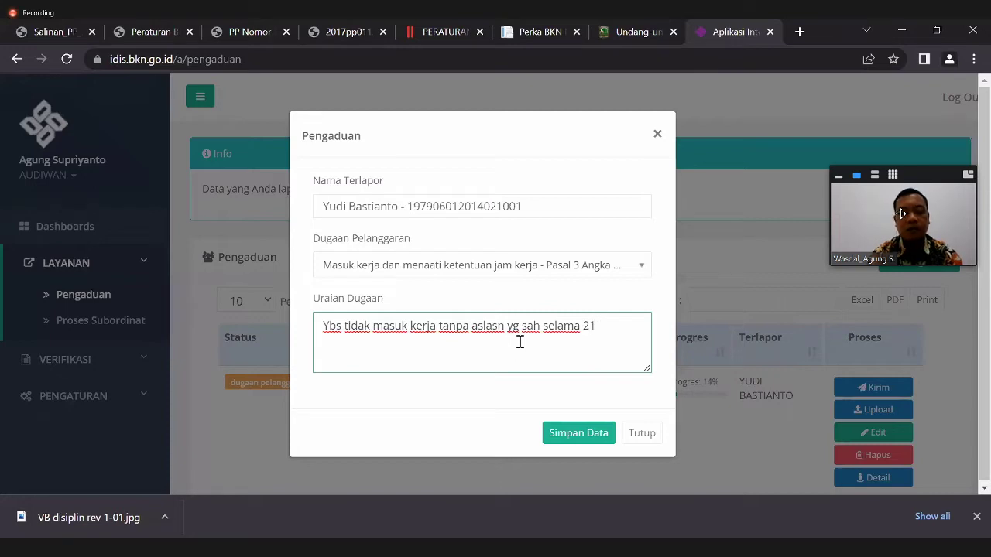
{"action": "type", "text": "s"}
{"action": "type", "text": "hart"}
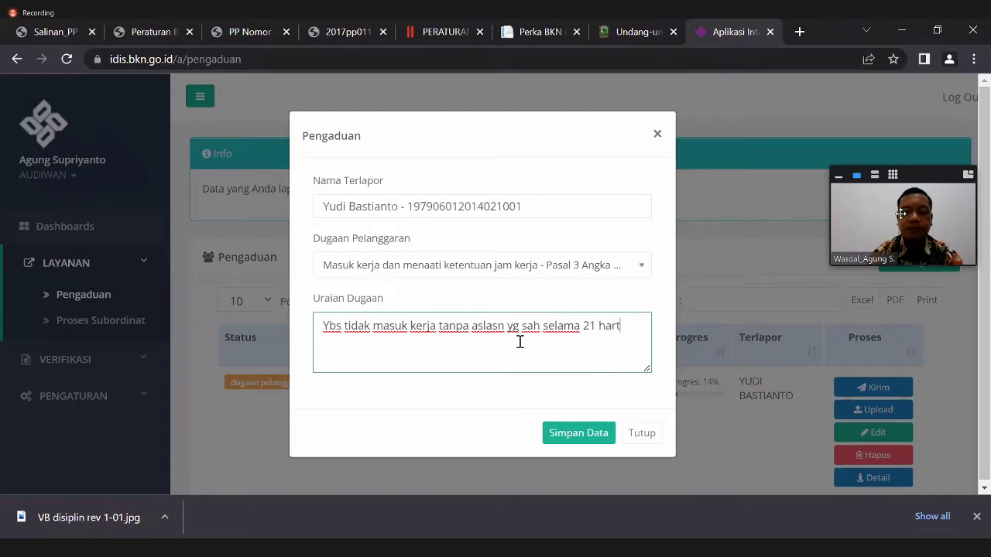
{"action": "type", "text": "i kerja"}
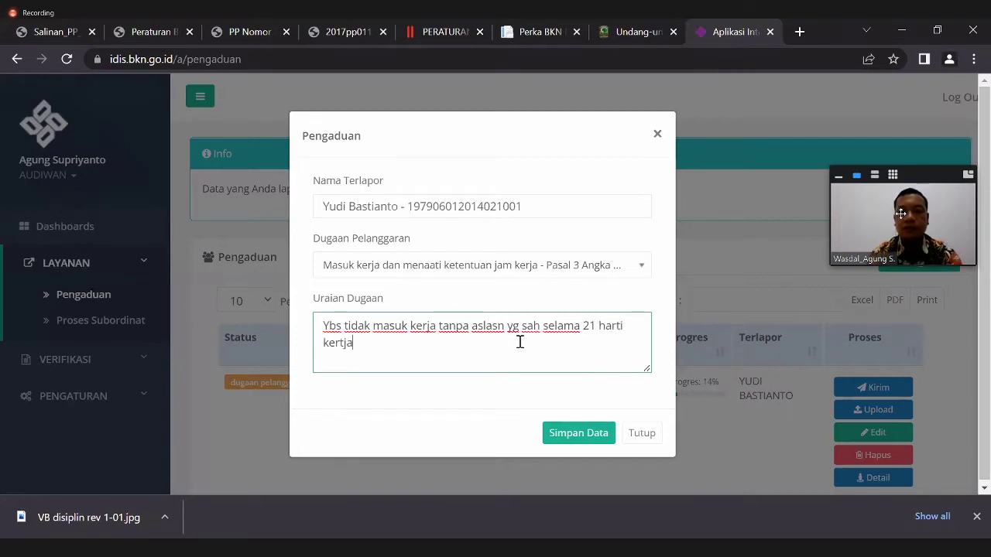
{"action": "key", "text": "BackSpace"}
{"action": "key", "text": "BackSpace"}
{"action": "key", "text": "BackSpace"}
{"action": "key", "text": "BackSpace"}
{"action": "key", "text": "BackSpace"}
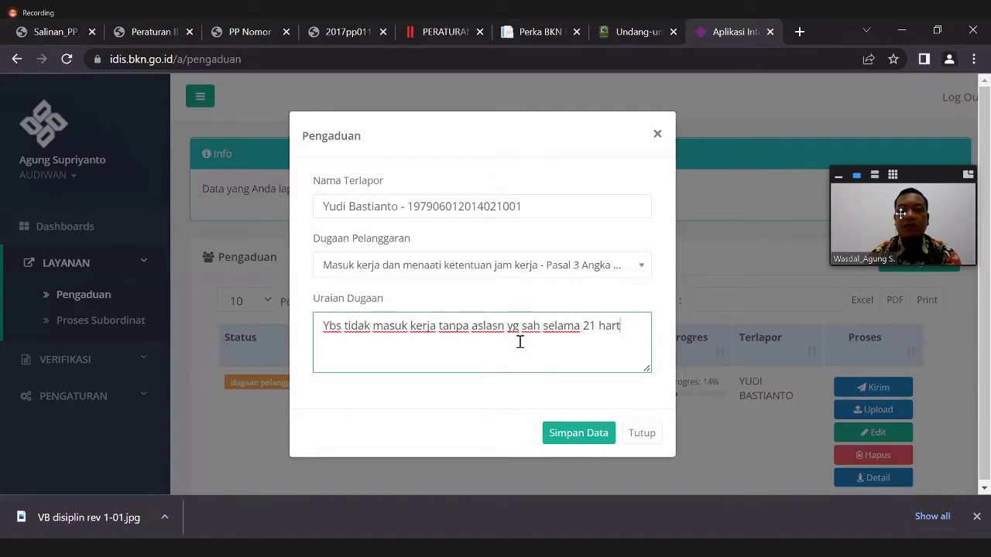
{"action": "key", "text": "BackSpace"}
{"action": "type", "text": "i "}
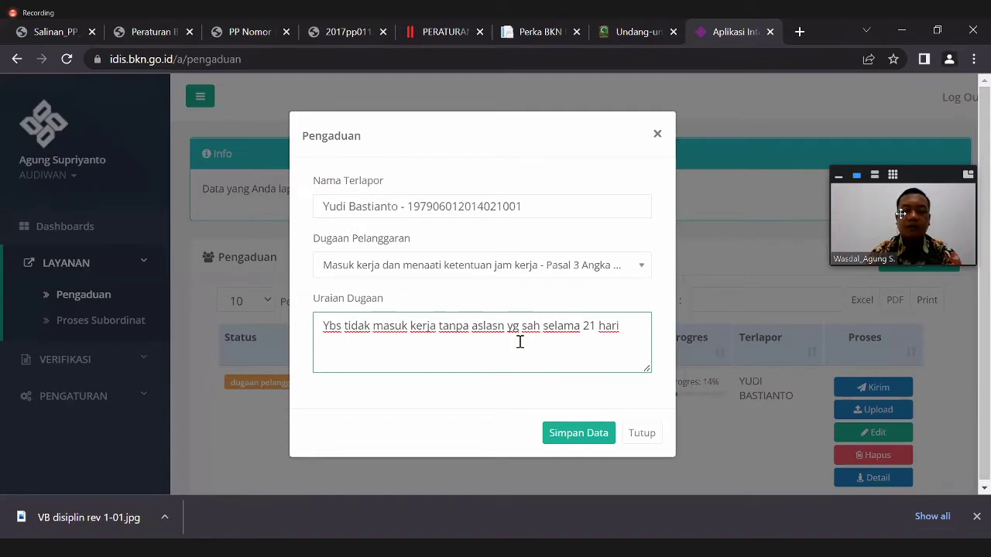
{"action": "type", "text": "k"}
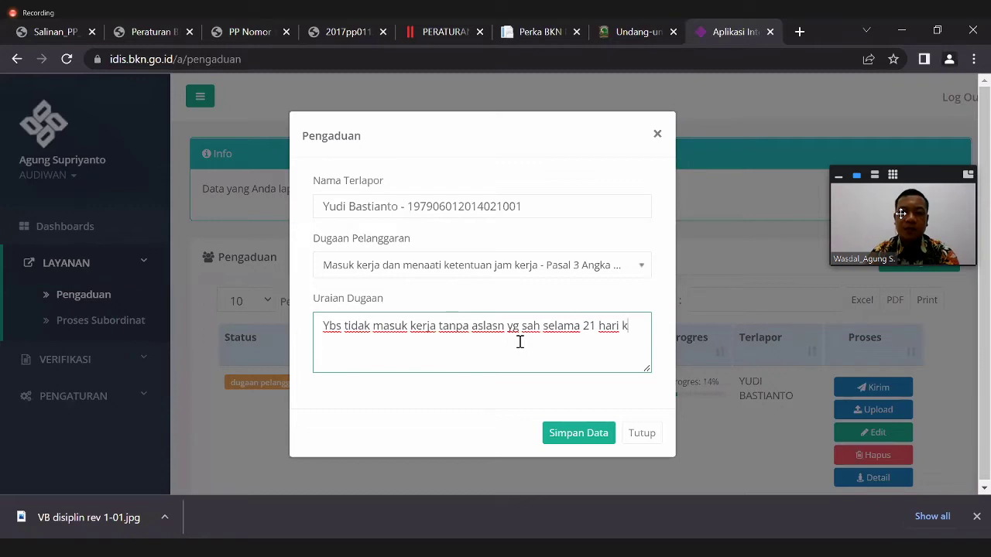
{"action": "type", "text": "erja"}
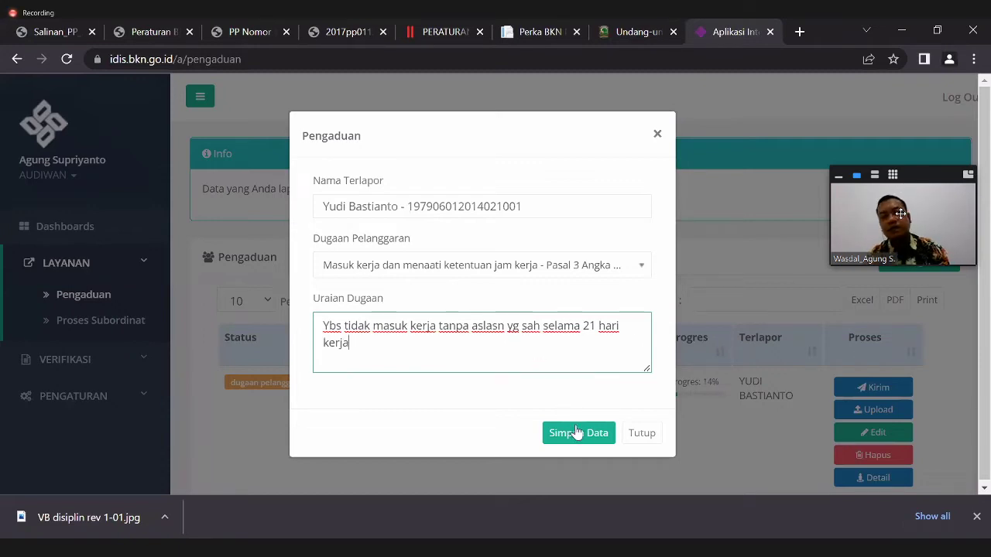
{"action": "left_click", "coordinate": [577, 432]}
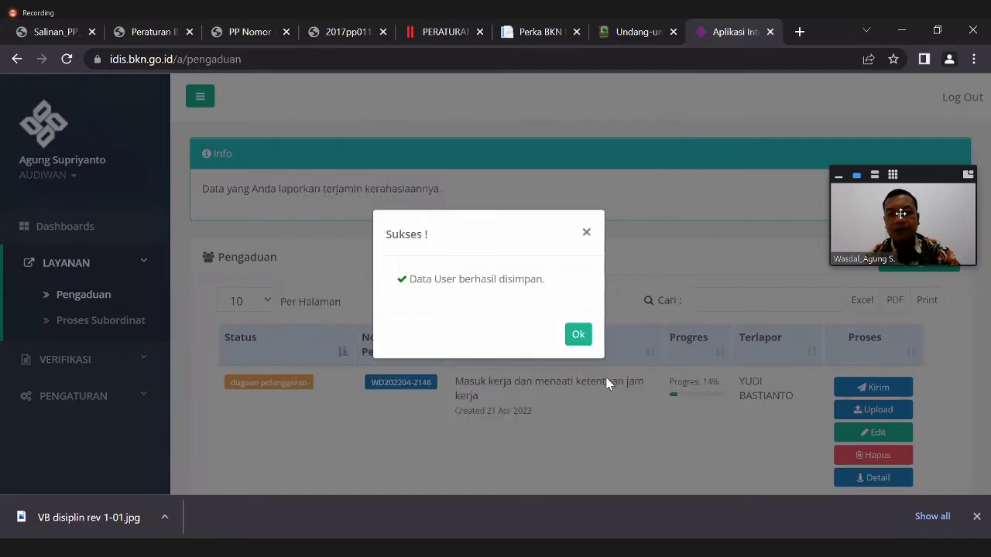
- Dismiss the save confirmation and open the new complaint's Detail, which shows Permission Denied
{"action": "left_click", "coordinate": [577, 334]}
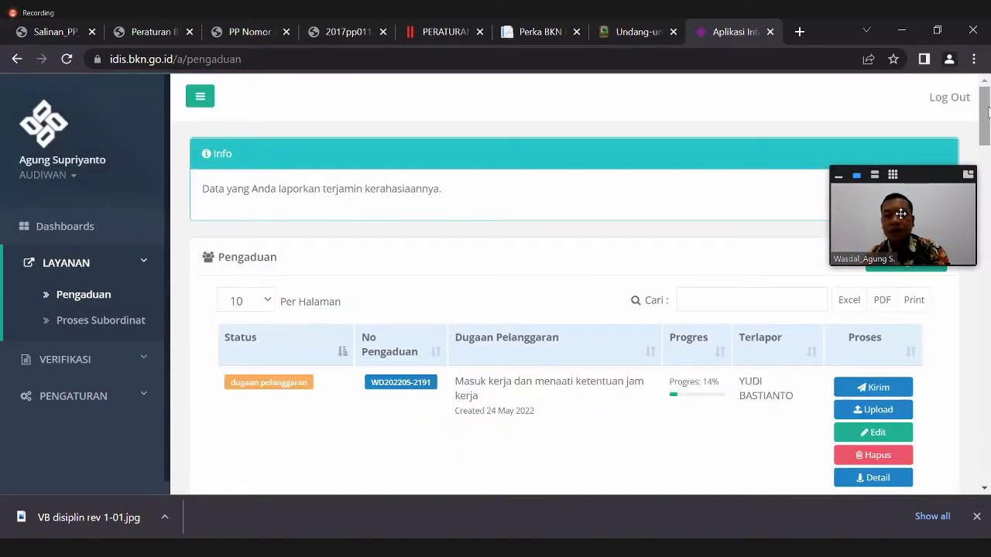
{"action": "scroll", "coordinate": [989, 113], "scroll_direction": "down", "scroll_amount": 2}
{"action": "scroll", "coordinate": [683, 186], "scroll_direction": "up", "scroll_amount": 1}
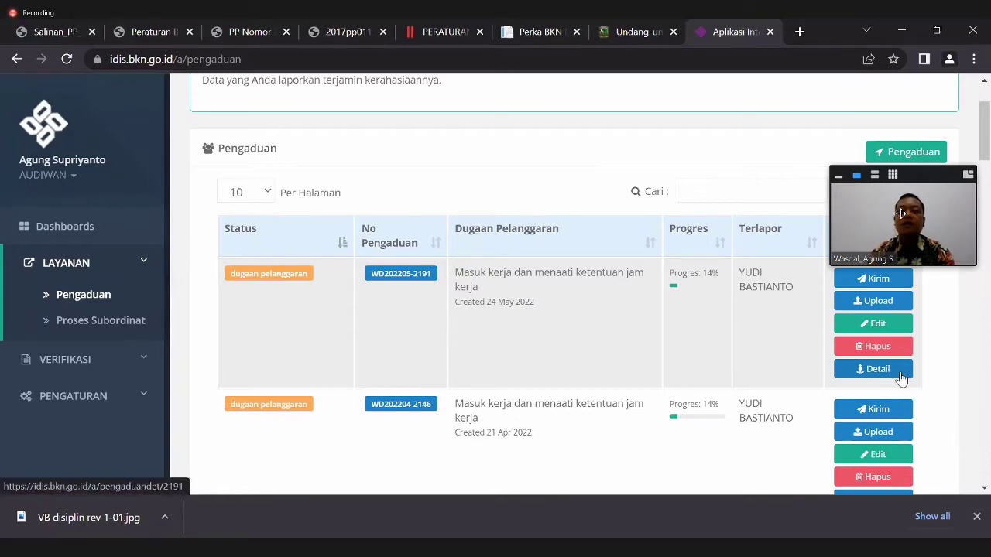
{"action": "left_click", "coordinate": [901, 374]}
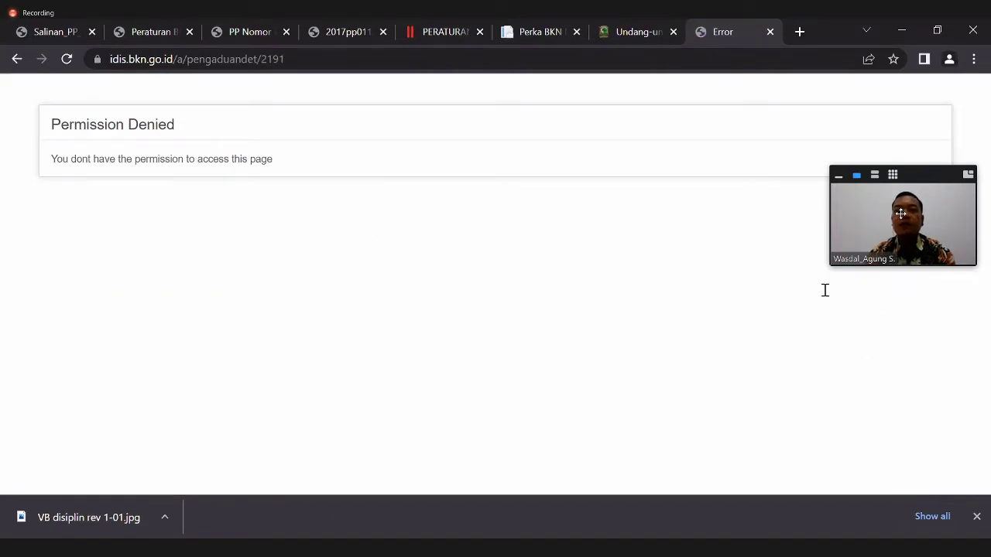
- Go back from the Permission Denied page with Alt+Left
{"action": "key", "text": "alt+Left"}
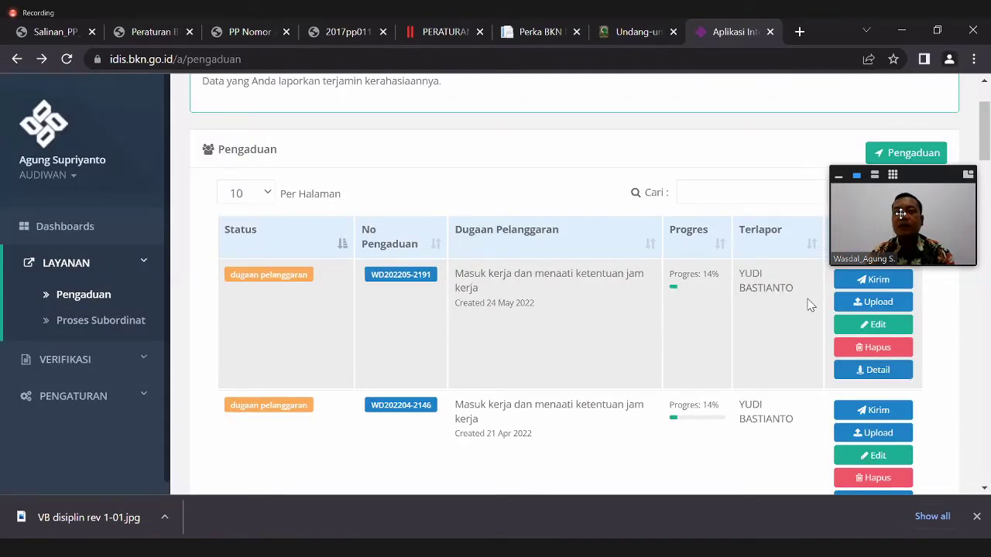
{"action": "left_click", "coordinate": [870, 326]}
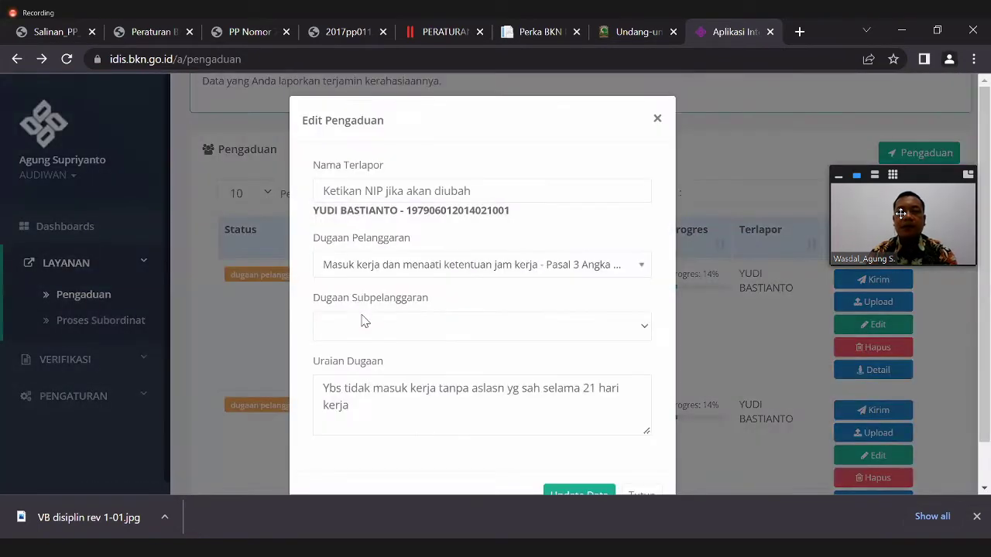
{"action": "left_click", "coordinate": [325, 389]}
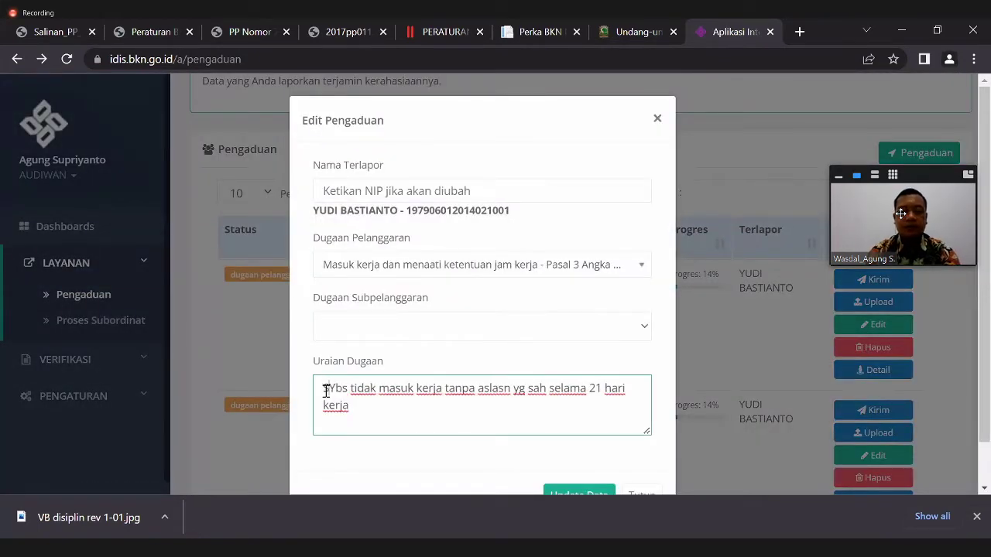
{"action": "type", "text": "Simulasi"}
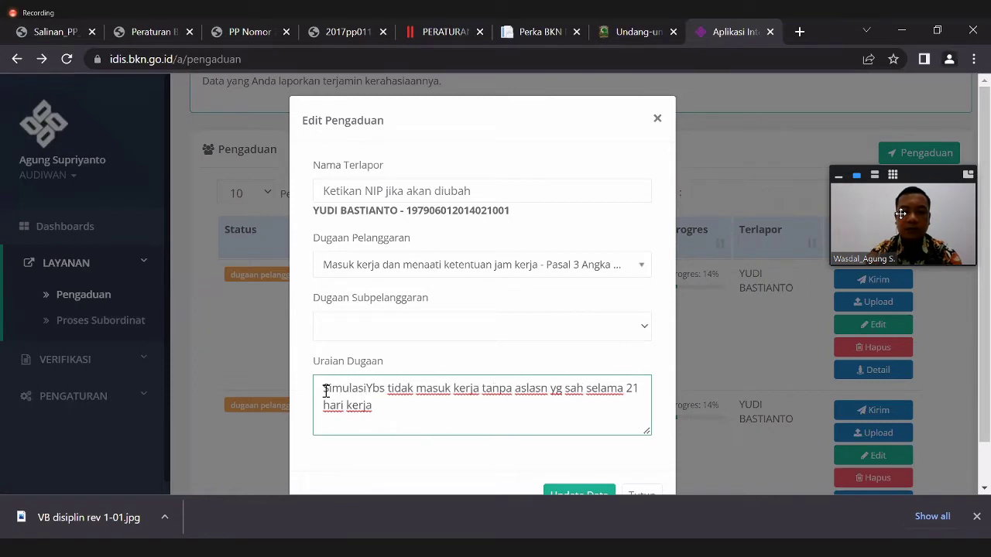
{"action": "type", "text": " -"}
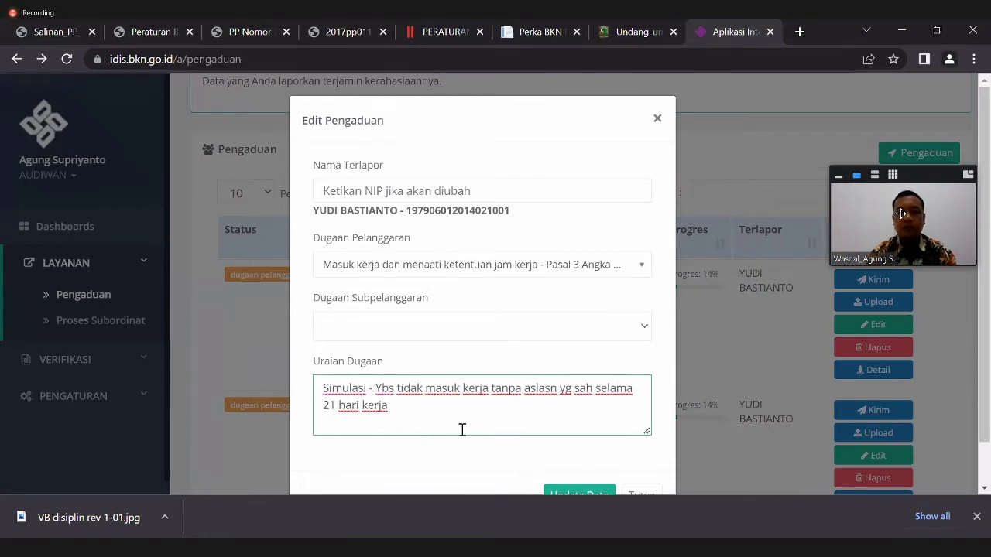
{"action": "left_click", "coordinate": [581, 491]}
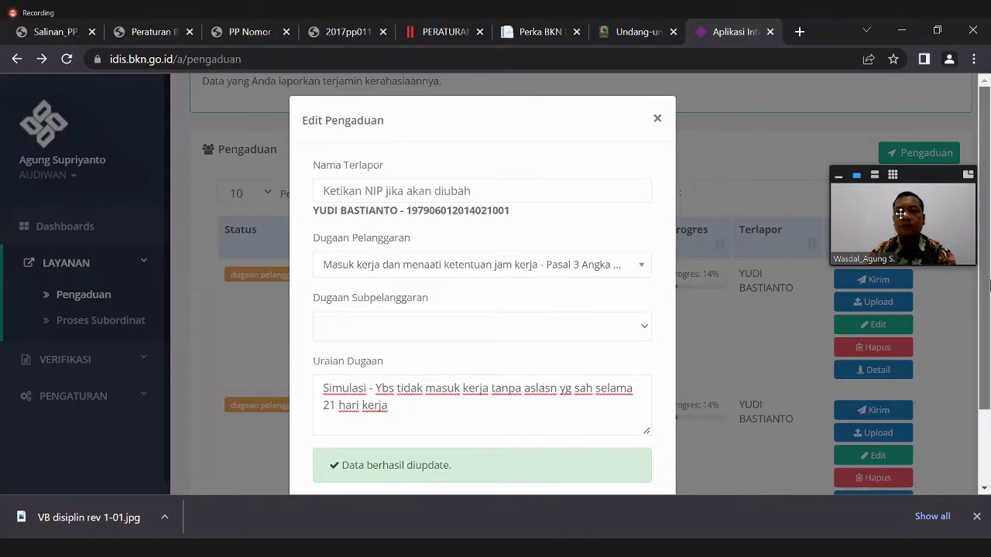
{"action": "scroll", "coordinate": [670, 400], "scroll_direction": "down", "scroll_amount": 2}
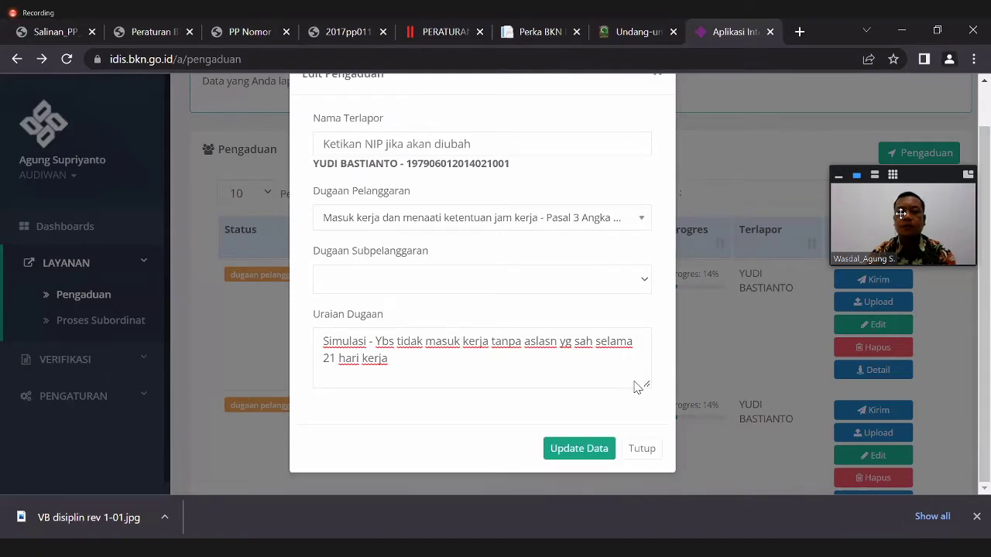
{"action": "left_click", "coordinate": [643, 449]}
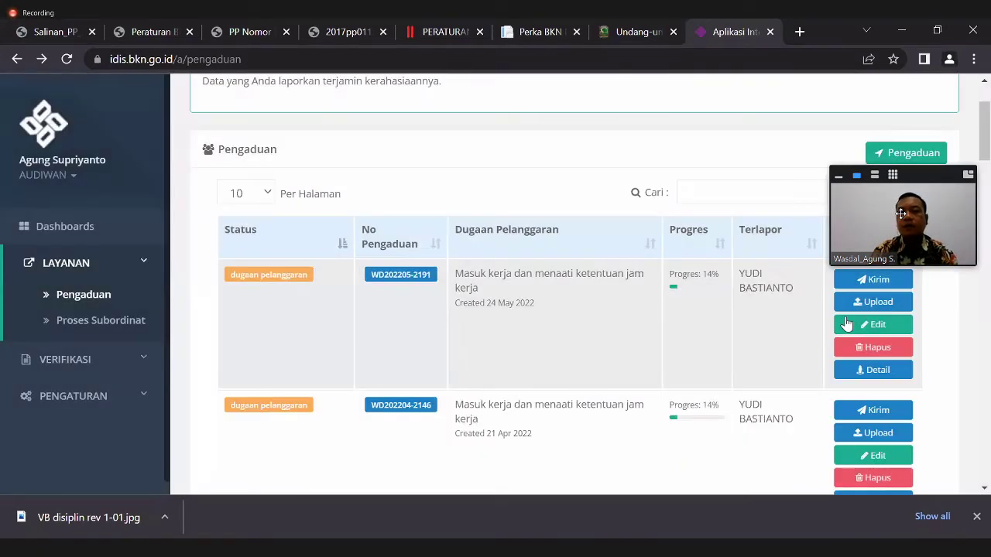
- Send the first complaint row to the personnel office, confirm with 'Ya, saya yakin', and return to the top
{"action": "left_click", "coordinate": [879, 282]}
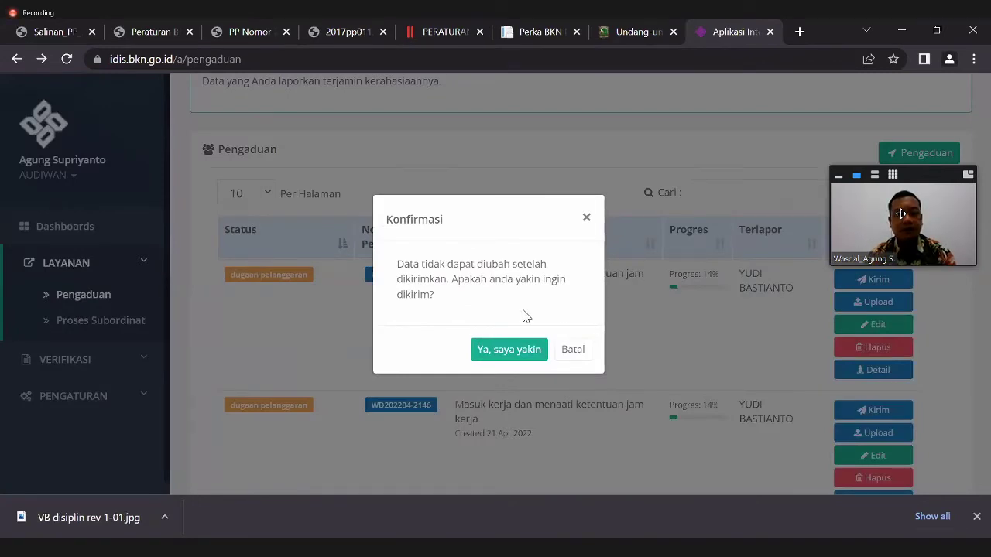
{"action": "left_click", "coordinate": [523, 359]}
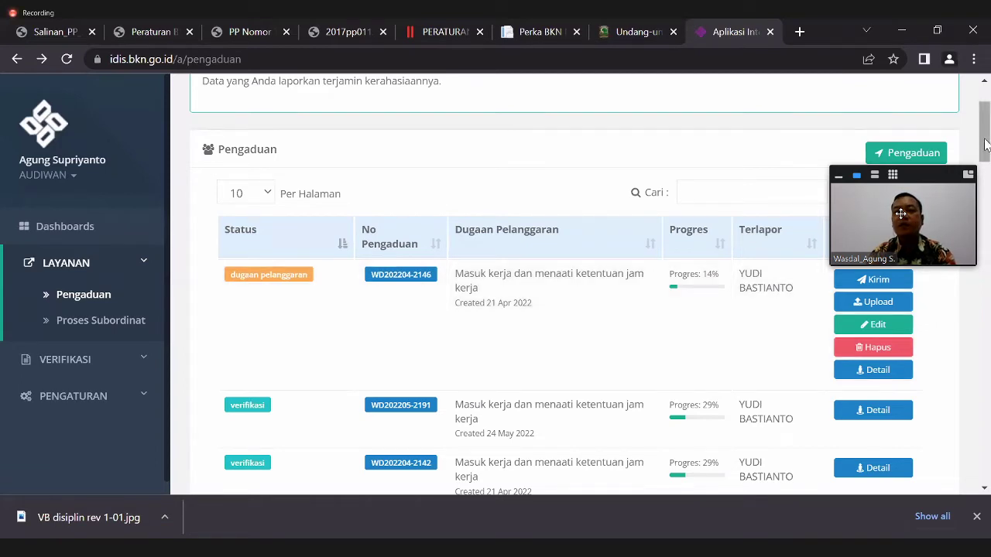
{"action": "scroll", "coordinate": [983, 128], "scroll_direction": "up", "scroll_amount": 2}
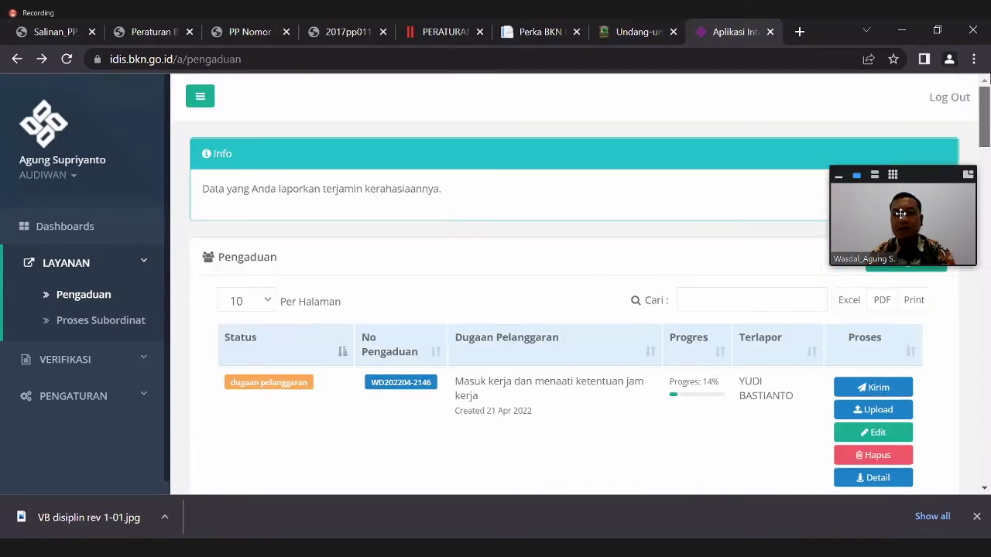
- Log out, then sign in with the manager account's e-mail, password and captcha answer 45
{"action": "left_click", "coordinate": [946, 101]}
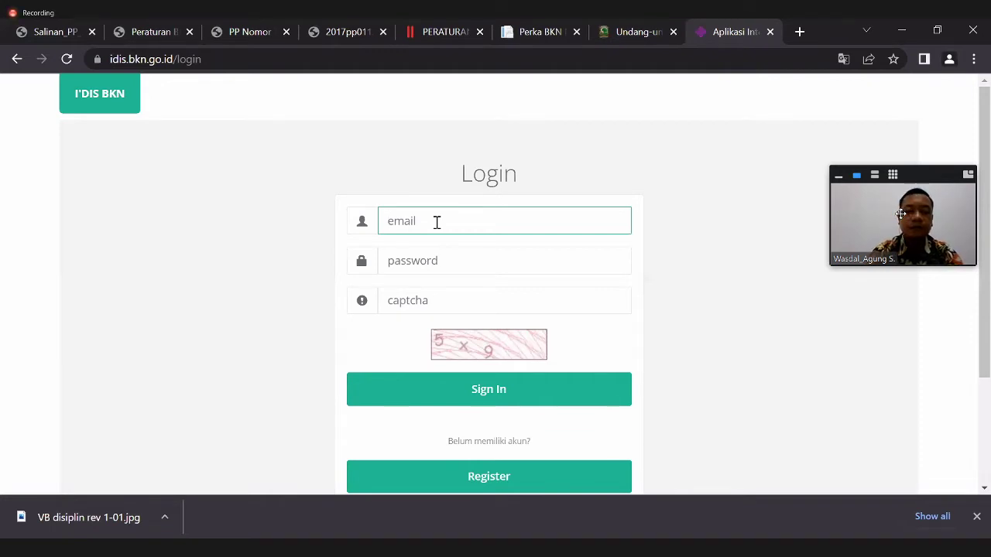
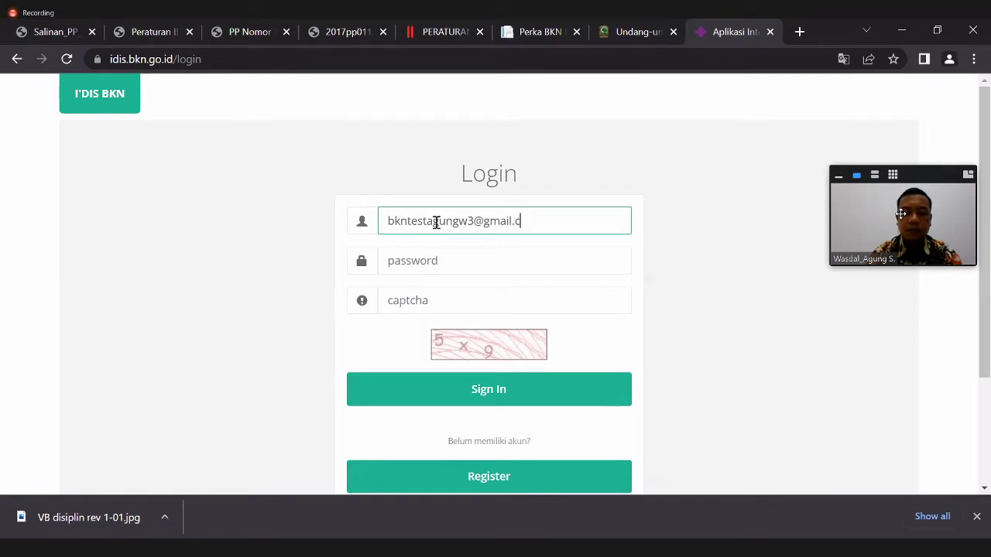
{"action": "left_click", "coordinate": [427, 262]}
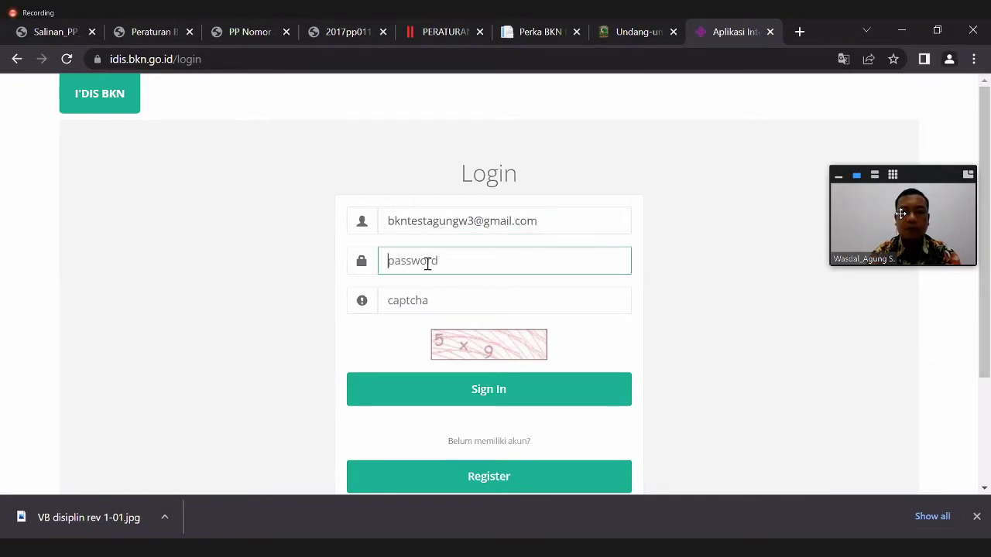
{"action": "type", "text": "••••••••••••"}
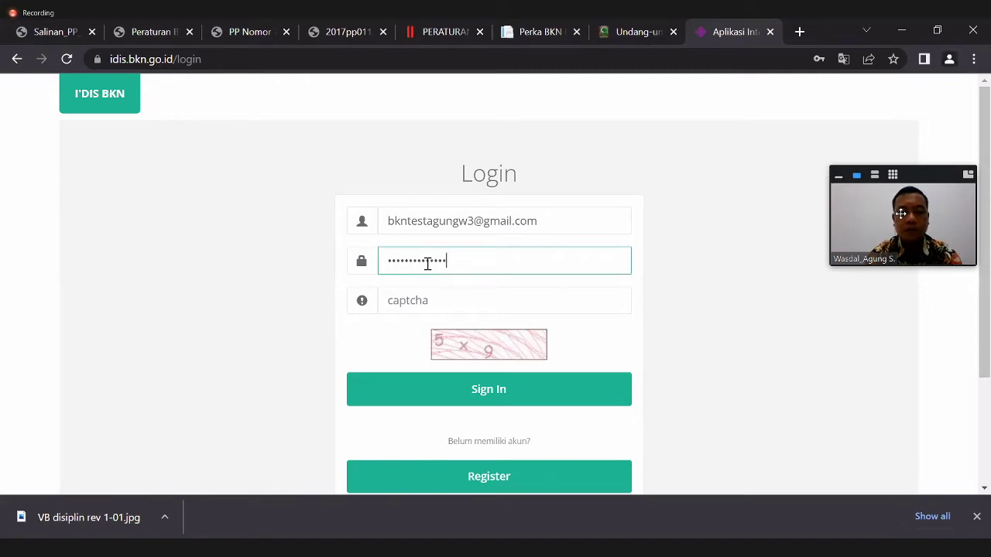
{"action": "type", "text": "•••••"}
{"action": "left_click", "coordinate": [431, 301]}
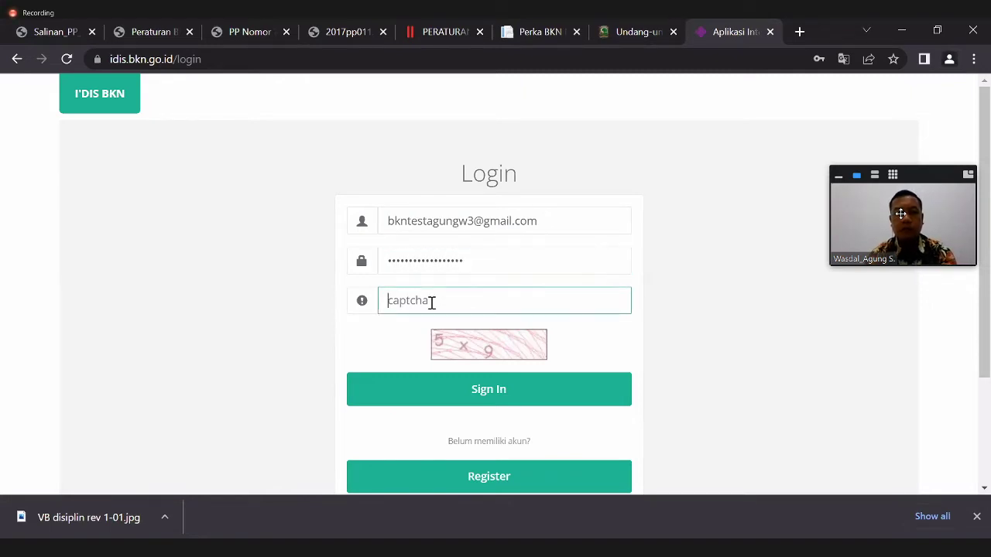
{"action": "type", "text": "45"}
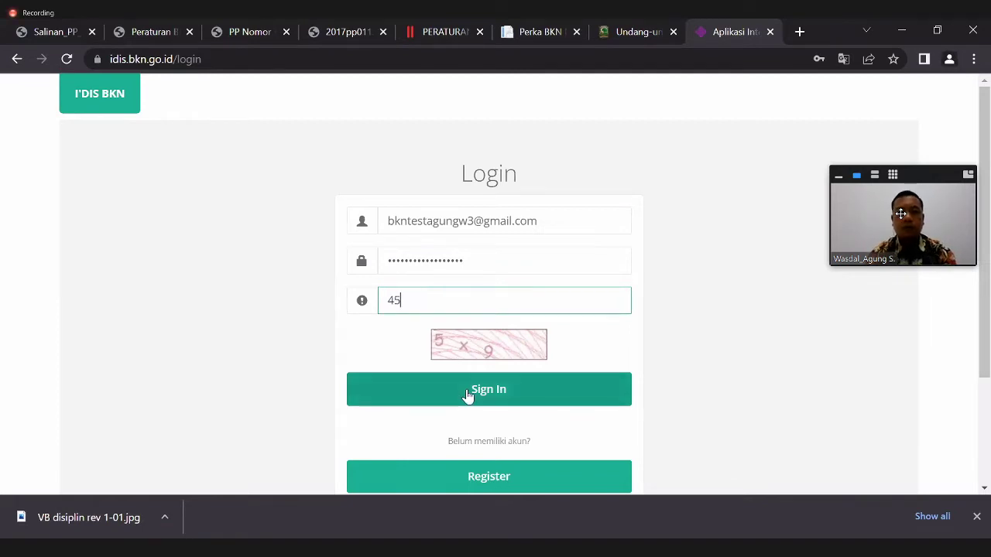
{"action": "left_click", "coordinate": [467, 395]}
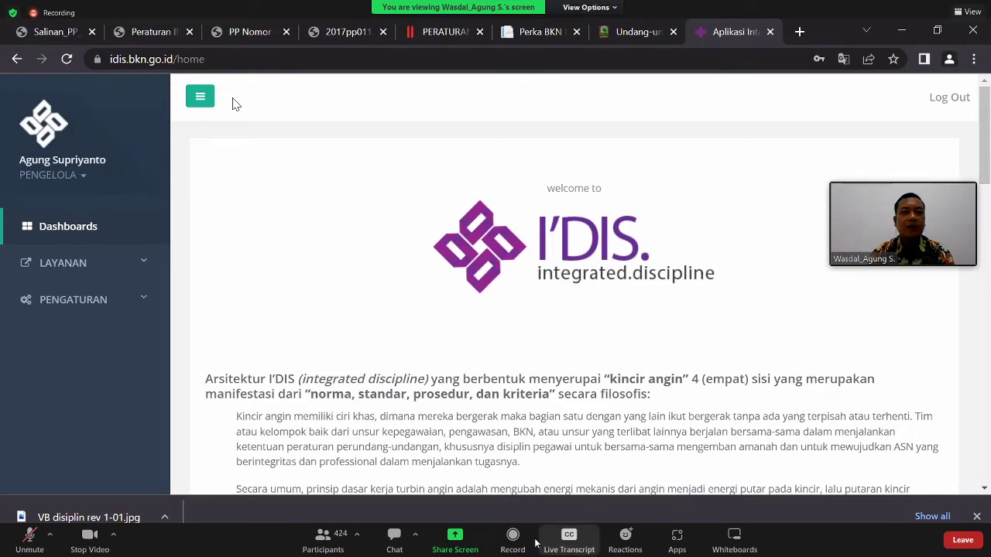
- Dismiss the meeting chat and open LAYANAN > Pengaduan, which shows 'Data kosong'
{"action": "left_click", "coordinate": [394, 535]}
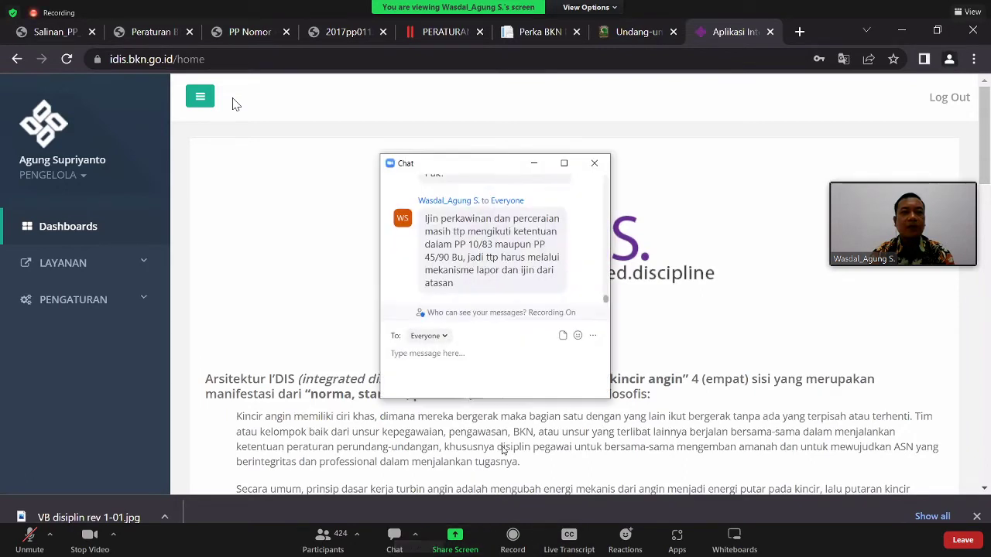
{"action": "left_click", "coordinate": [534, 163]}
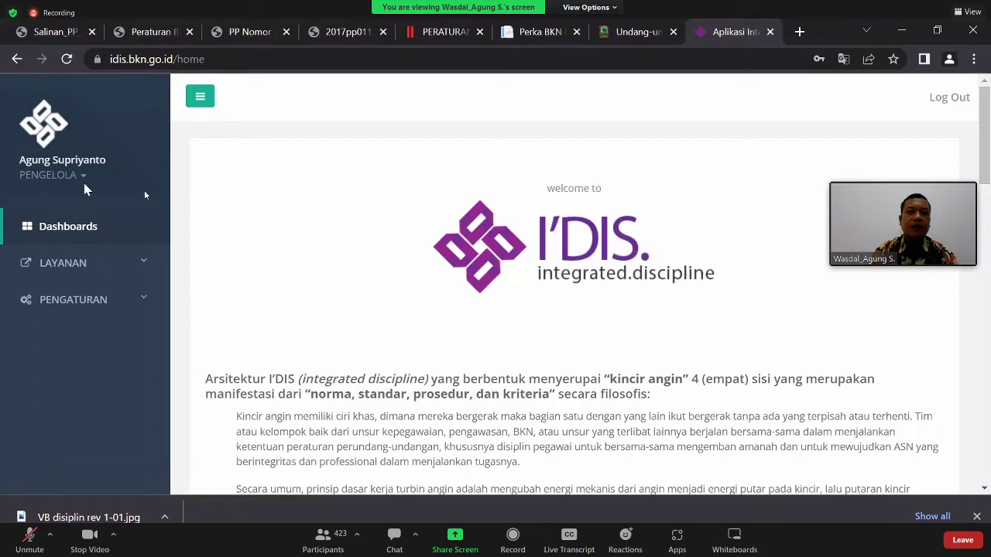
{"action": "left_click", "coordinate": [137, 270]}
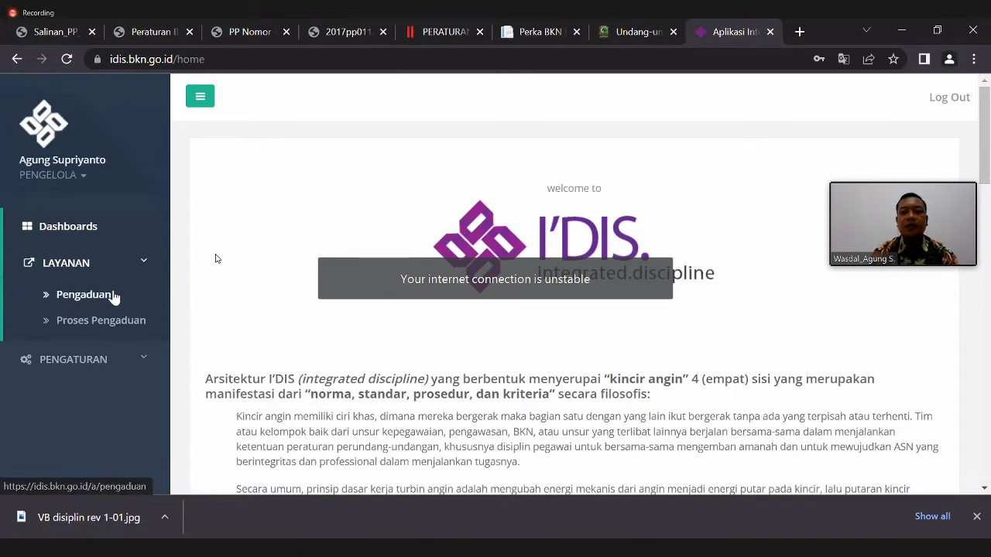
{"action": "left_click", "coordinate": [113, 296]}
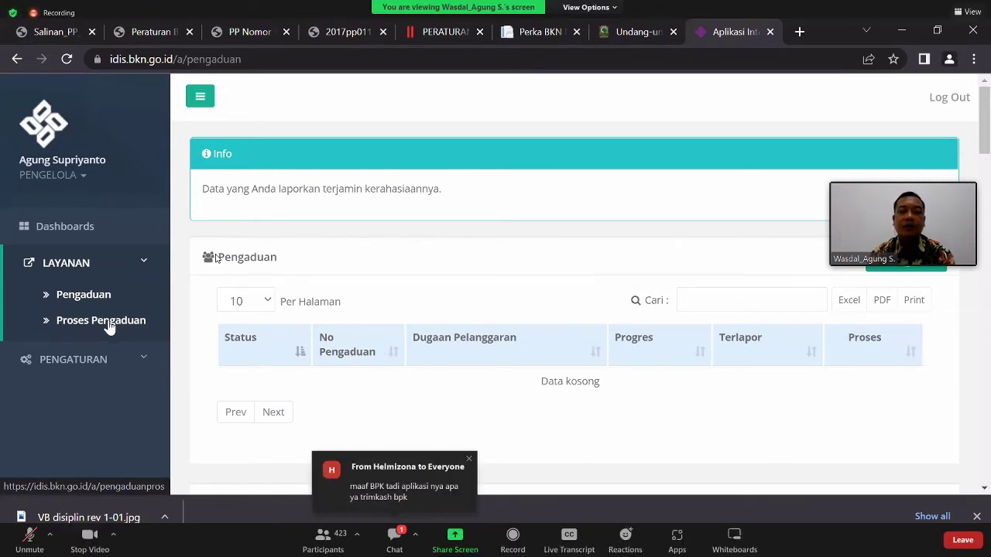
- Open LAYANAN > Proses Pengaduan and scroll down to the complaint table
{"action": "left_click", "coordinate": [109, 324]}
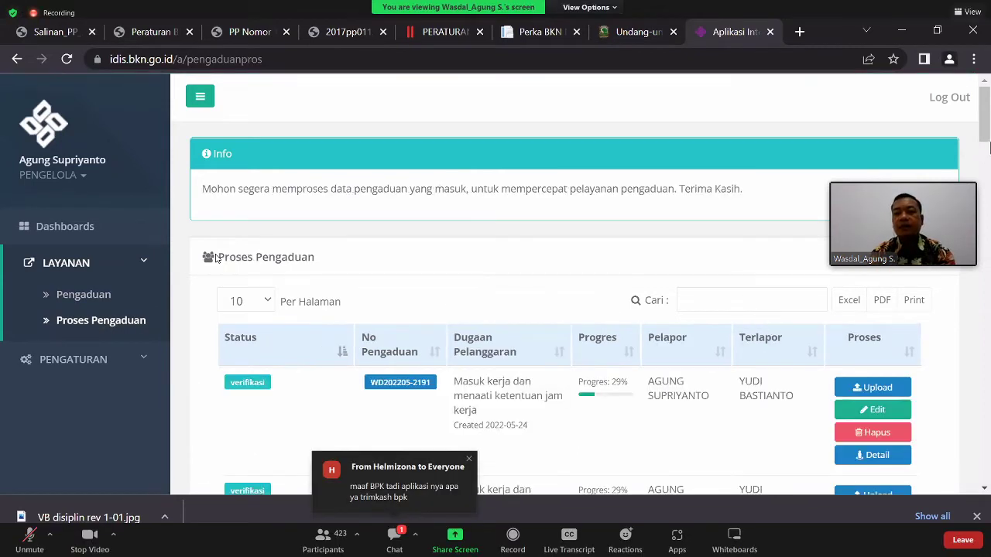
{"action": "scroll", "coordinate": [747, 219], "scroll_direction": "down", "scroll_amount": 1}
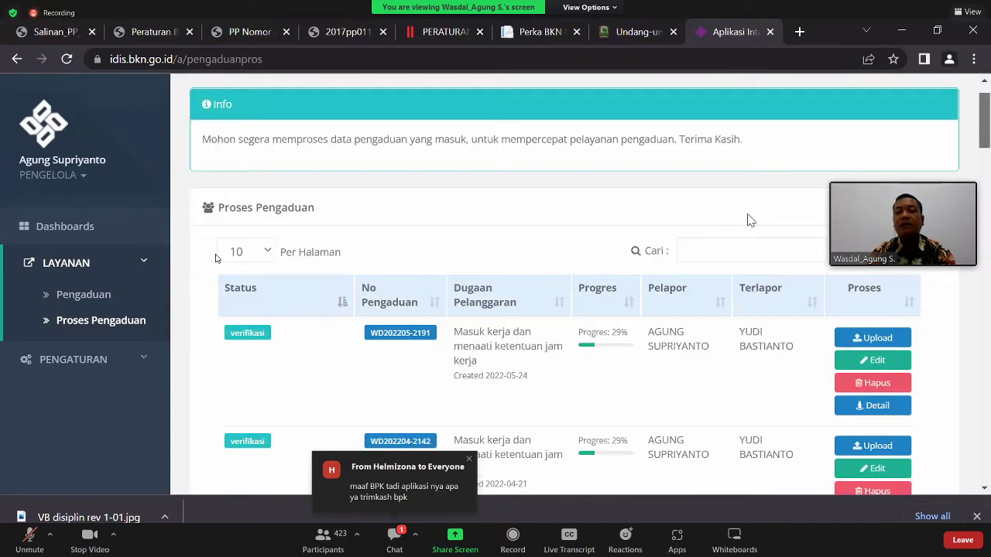
{"action": "scroll", "coordinate": [526, 243], "scroll_direction": "down", "scroll_amount": 1}
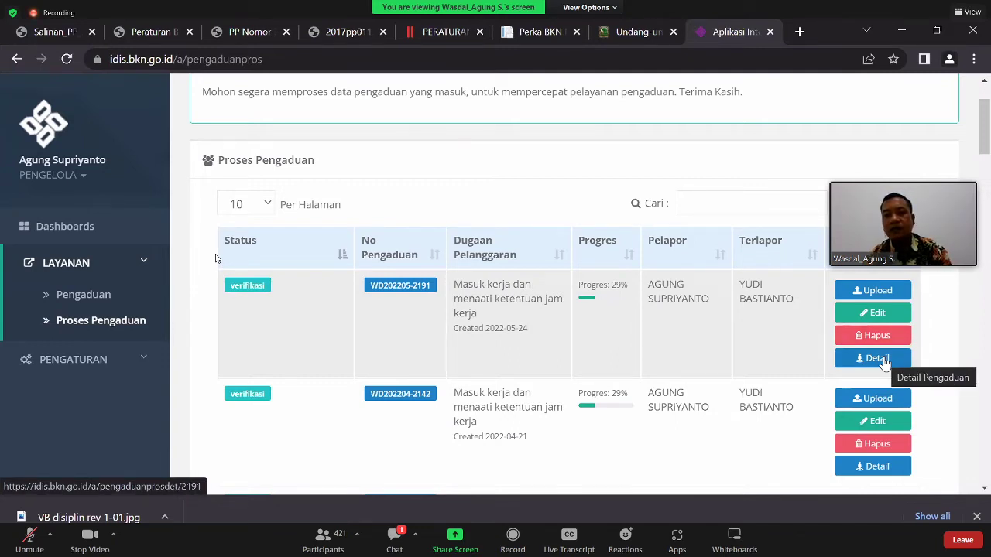
- Open the first complaint's Detail page and review its 29% progress and reported employee data
{"action": "left_click", "coordinate": [882, 362]}
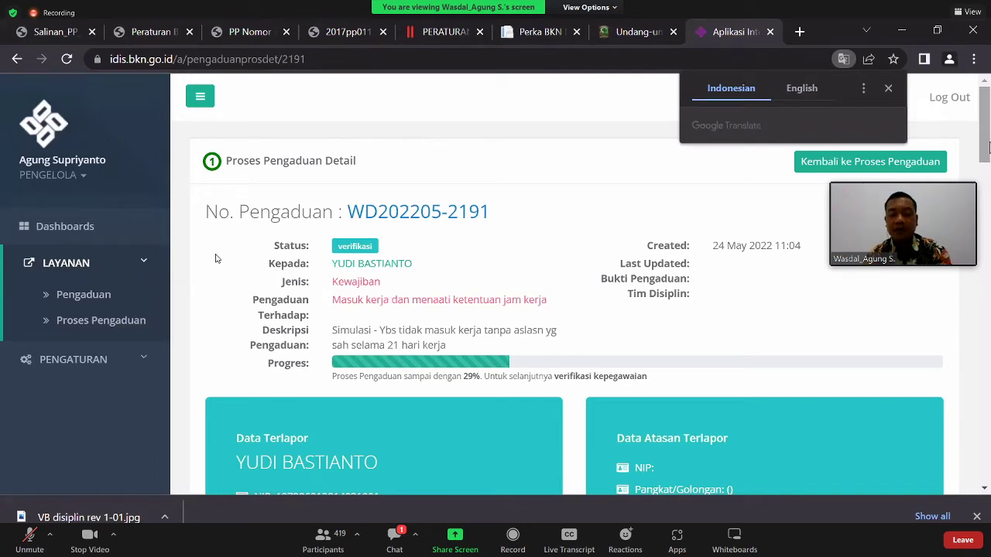
{"action": "scroll", "coordinate": [215, 258], "scroll_direction": "down", "scroll_amount": 3}
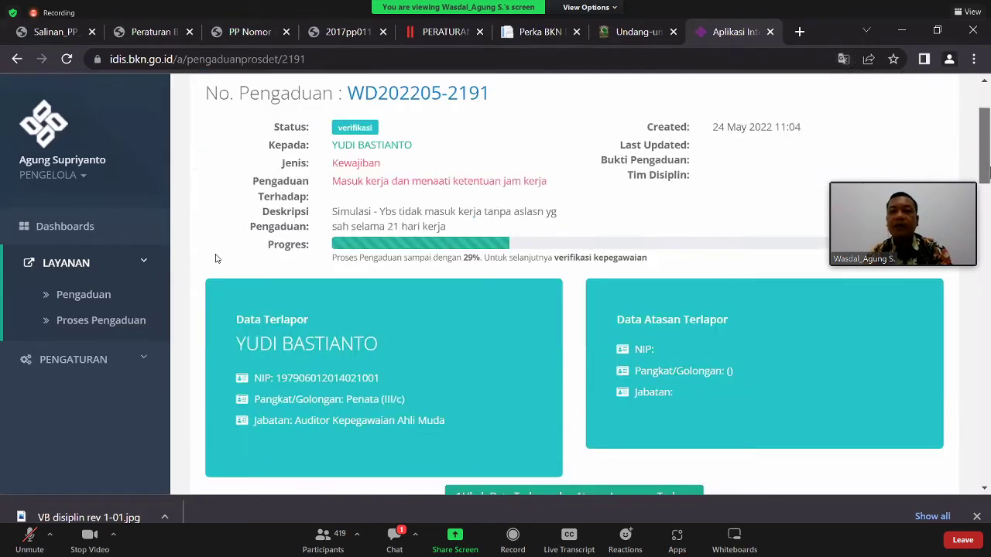
{"action": "scroll", "coordinate": [217, 259], "scroll_direction": "down", "scroll_amount": 1}
{"action": "scroll", "coordinate": [217, 259], "scroll_direction": "down", "scroll_amount": 5}
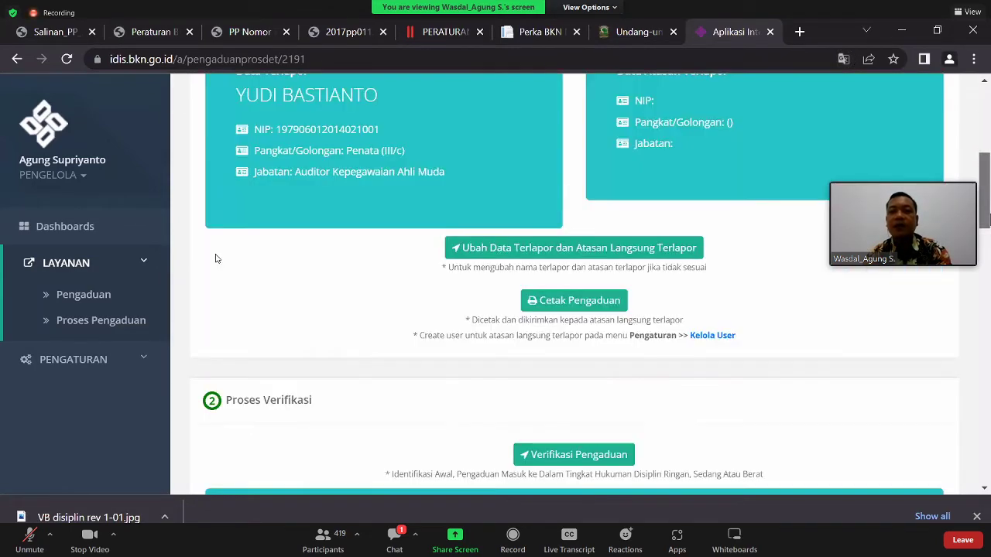
{"action": "scroll", "coordinate": [216, 258], "scroll_direction": "up", "scroll_amount": 1}
{"action": "scroll", "coordinate": [216, 259], "scroll_direction": "up", "scroll_amount": 2}
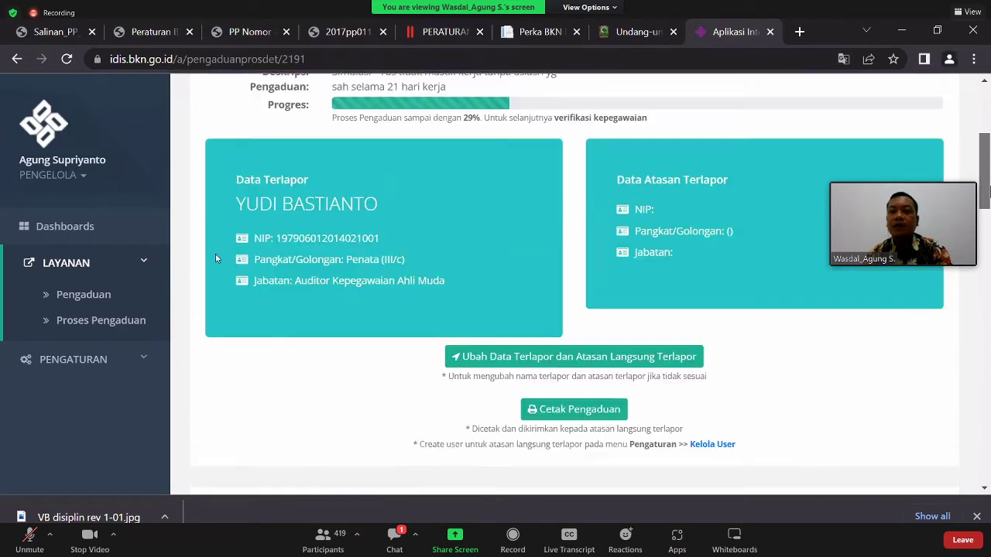
{"action": "scroll", "coordinate": [216, 255], "scroll_direction": "up", "scroll_amount": 1}
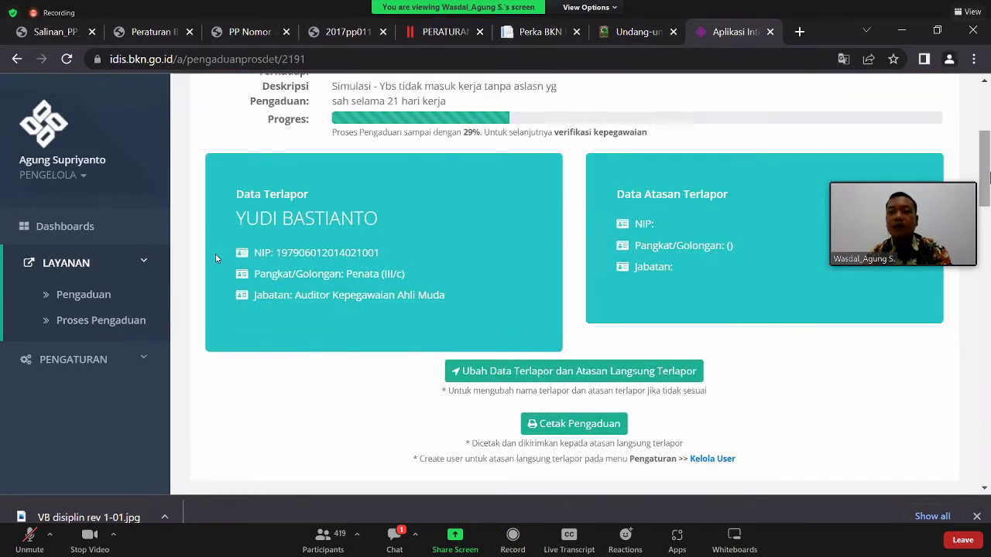
{"action": "scroll", "coordinate": [216, 258], "scroll_direction": "up", "scroll_amount": 2}
{"action": "scroll", "coordinate": [216, 259], "scroll_direction": "down", "scroll_amount": 2}
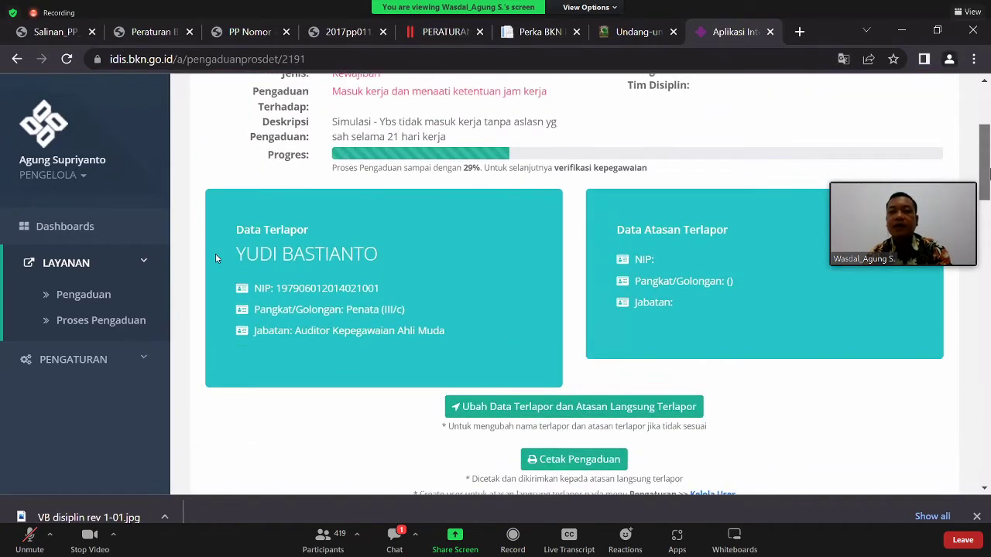
{"action": "scroll", "coordinate": [216, 259], "scroll_direction": "down", "scroll_amount": 1}
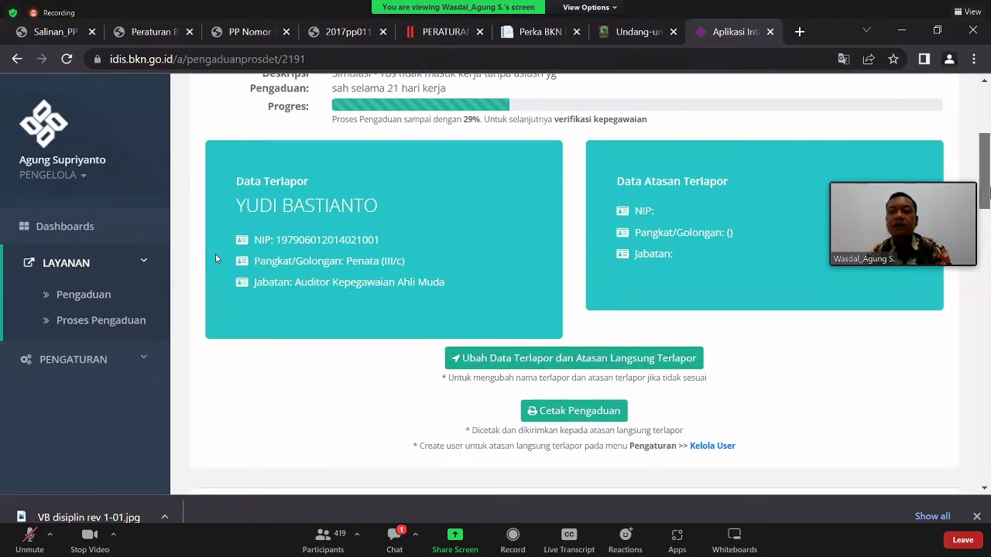
{"action": "scroll", "coordinate": [216, 259], "scroll_direction": "down", "scroll_amount": 1}
{"action": "scroll", "coordinate": [216, 259], "scroll_direction": "up", "scroll_amount": 3}
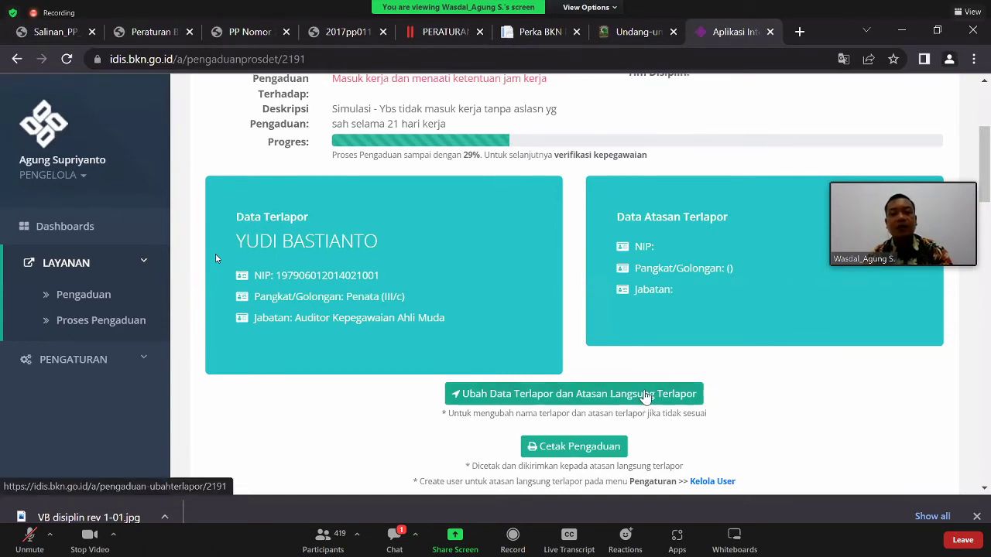
- Paste the supervisor's NIP into Nama Atasan Terlapor, pick the suggestion, and save the data
{"action": "left_click", "coordinate": [564, 401]}
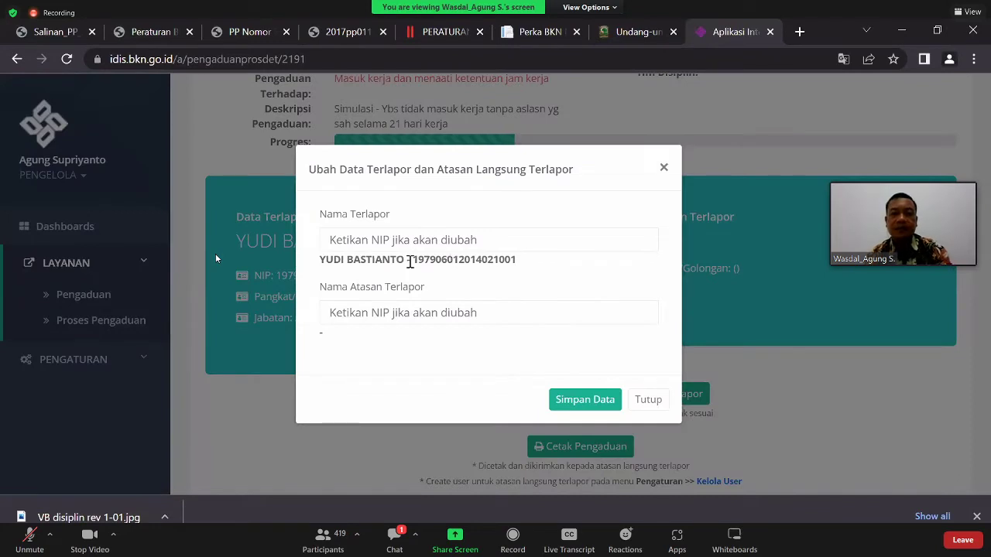
{"action": "left_click", "coordinate": [453, 314]}
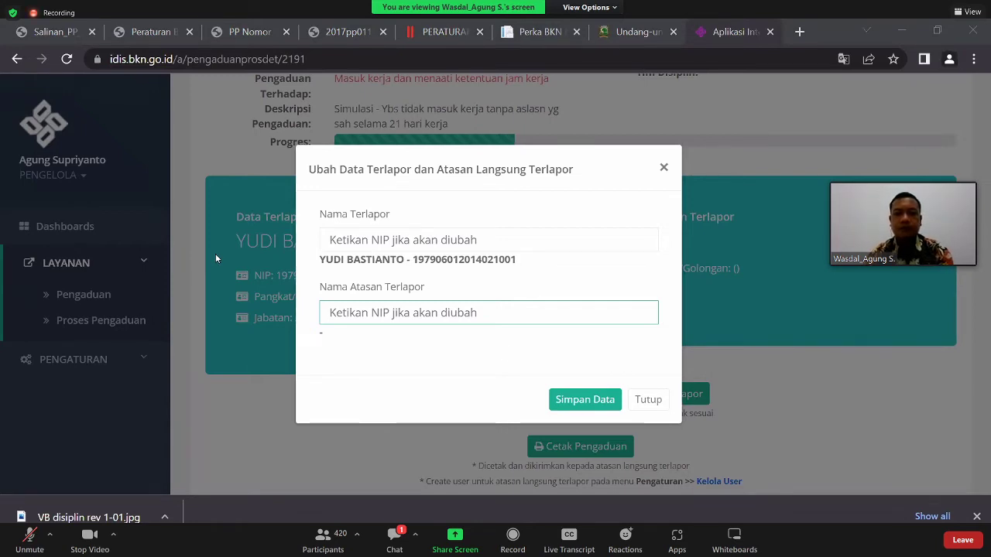
{"action": "key", "text": "ctrl+v"}
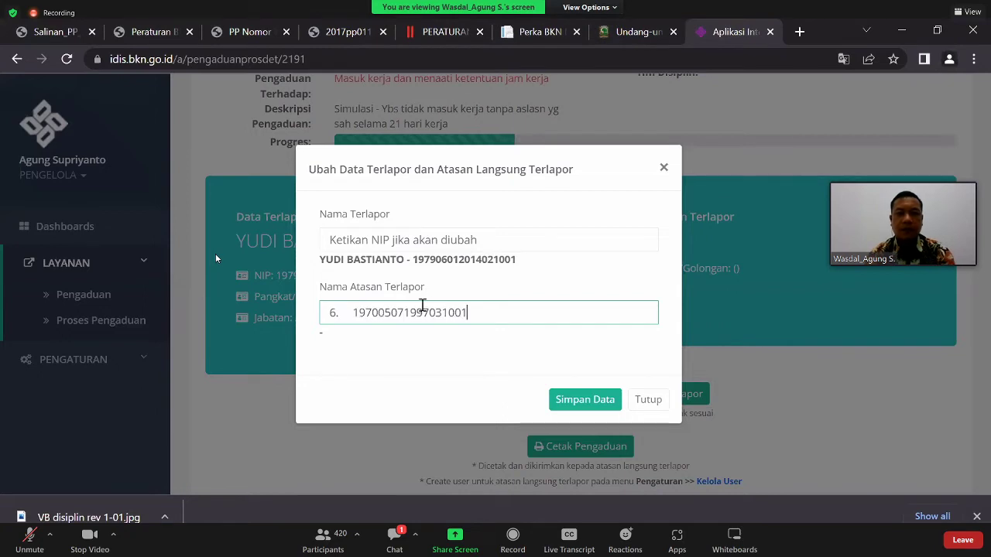
{"action": "left_click", "coordinate": [354, 312]}
{"action": "key", "text": "BackSpace"}
{"action": "key", "text": "BackSpace"}
{"action": "key", "text": "BackSpace"}
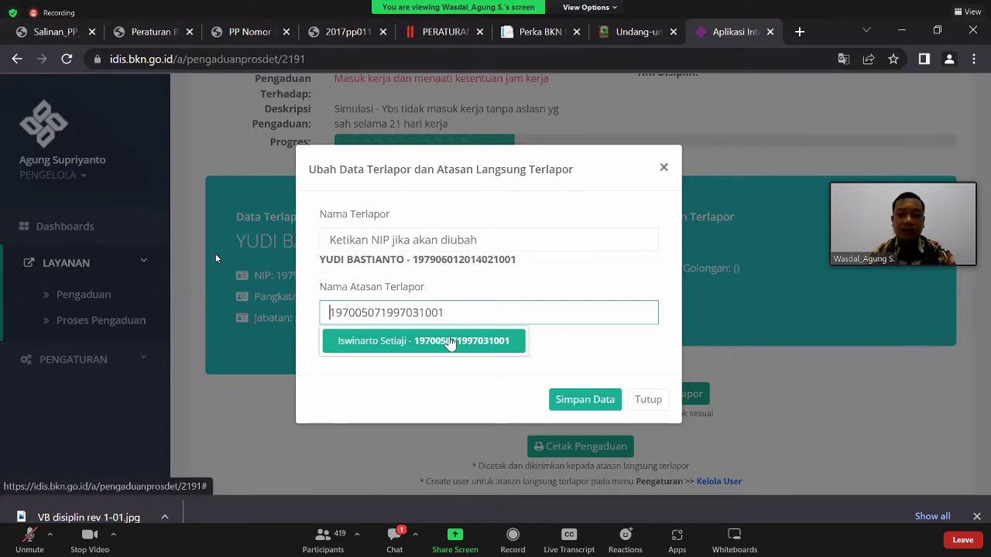
{"action": "left_click", "coordinate": [450, 342]}
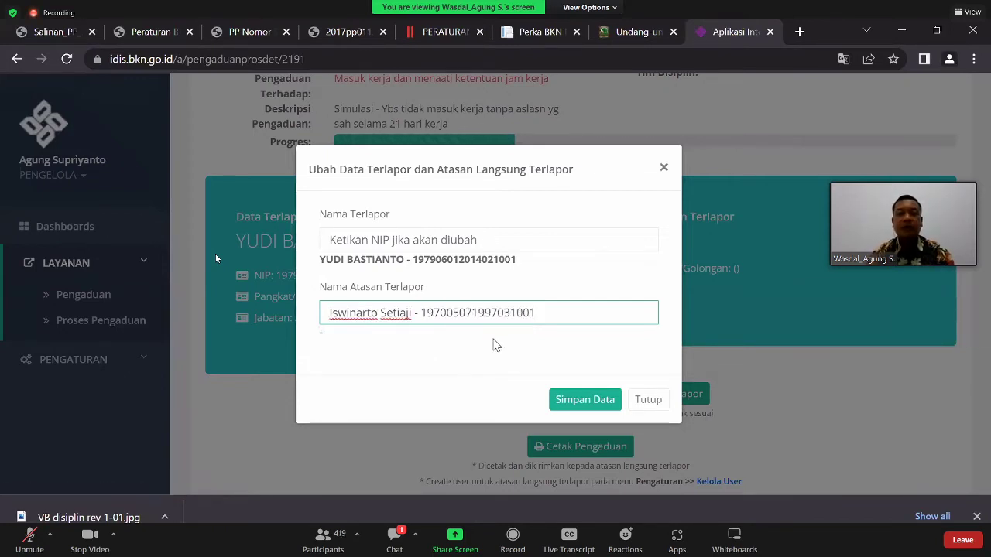
{"action": "left_click", "coordinate": [574, 406]}
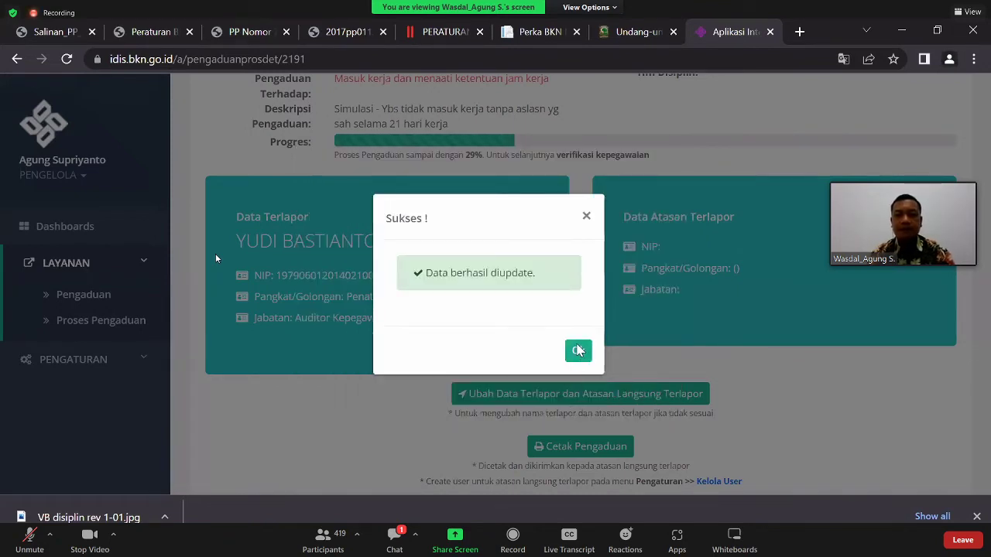
{"action": "left_click", "coordinate": [578, 352]}
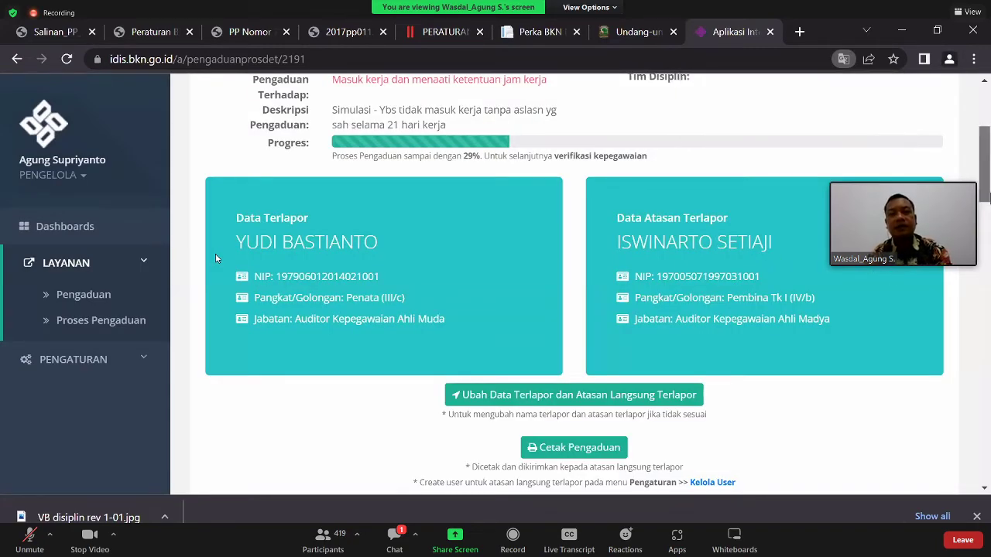
{"action": "scroll", "coordinate": [216, 259], "scroll_direction": "down", "scroll_amount": 1}
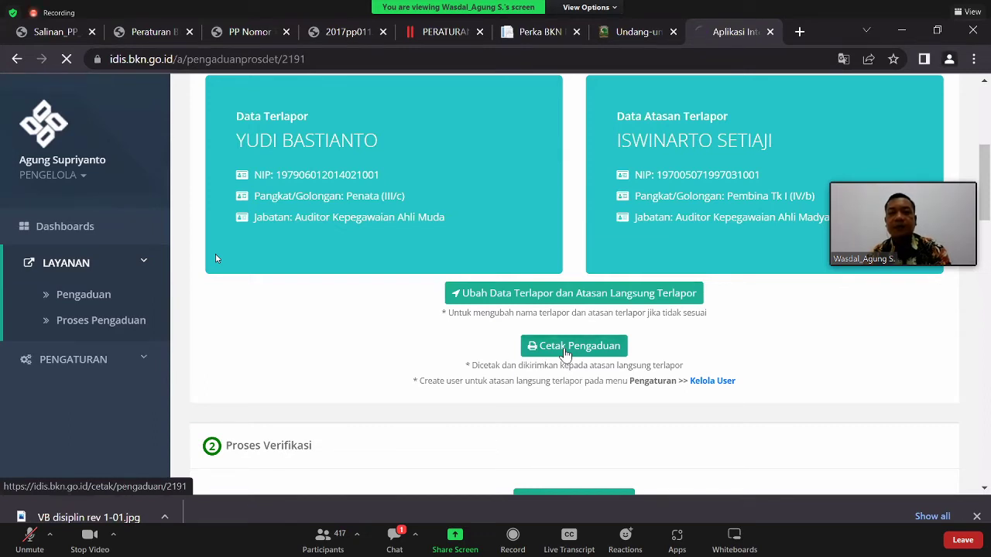
- Download the complaint printout Cetak_Pengaduan.docx via Cetak Pengaduan
{"action": "left_click", "coordinate": [564, 350]}
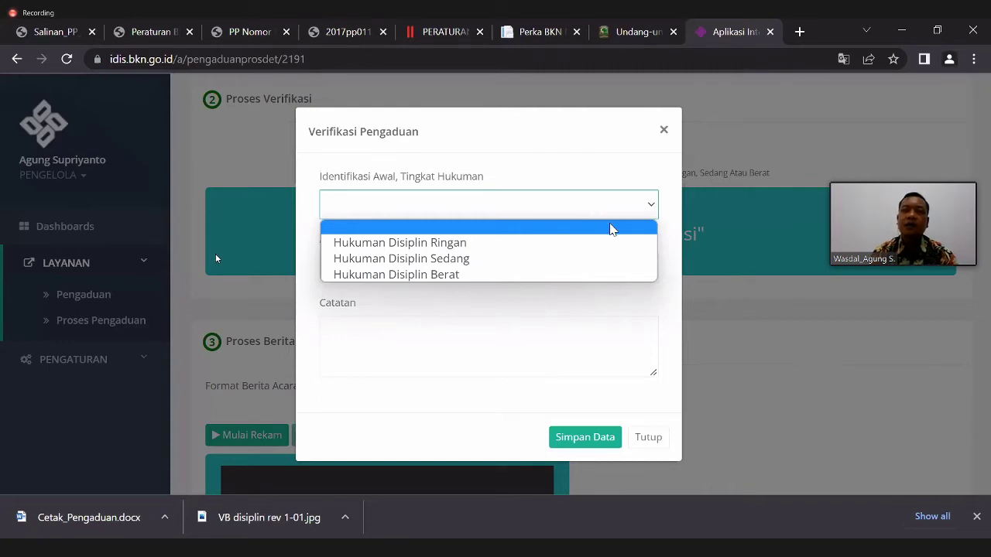
- Verify as Hukuman Disiplin Sedang, unrejected, noting 21 days' absence without valid reason, and save
{"action": "left_click", "coordinate": [556, 264]}
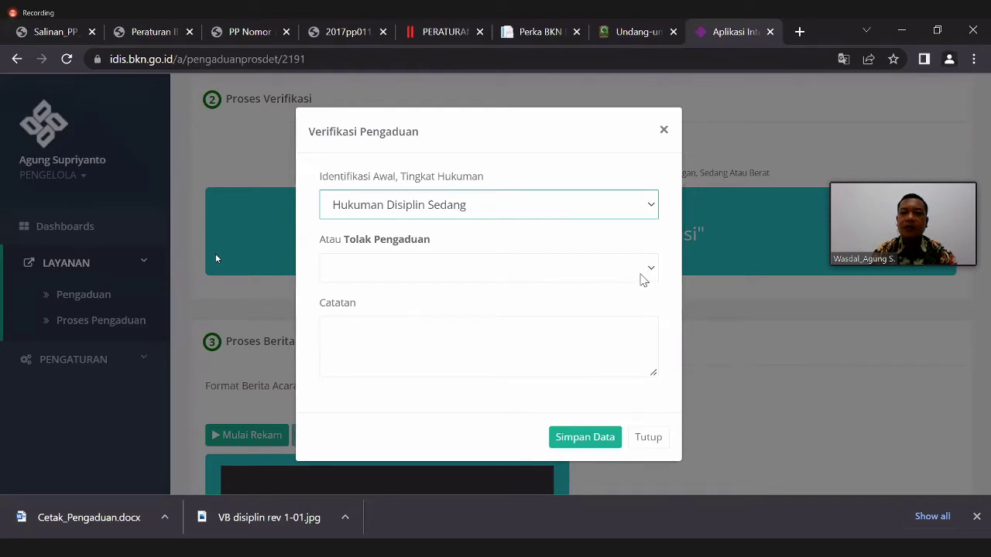
{"action": "left_click", "coordinate": [650, 270]}
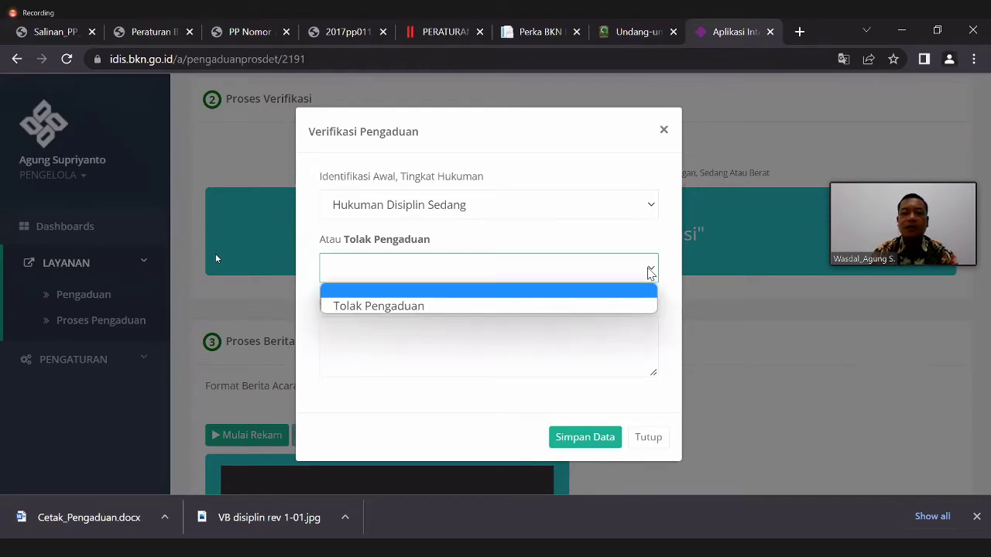
{"action": "left_click", "coordinate": [650, 272]}
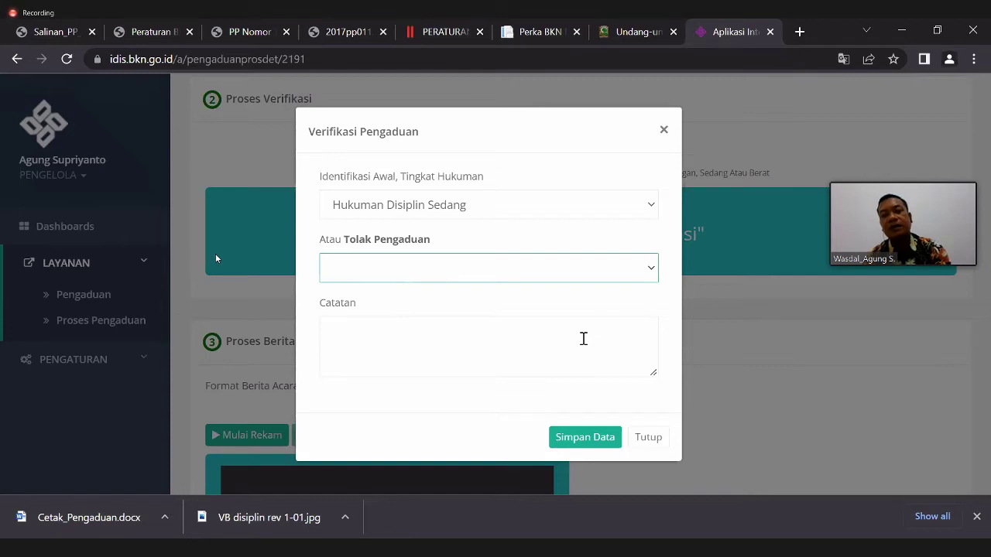
{"action": "left_click", "coordinate": [534, 330]}
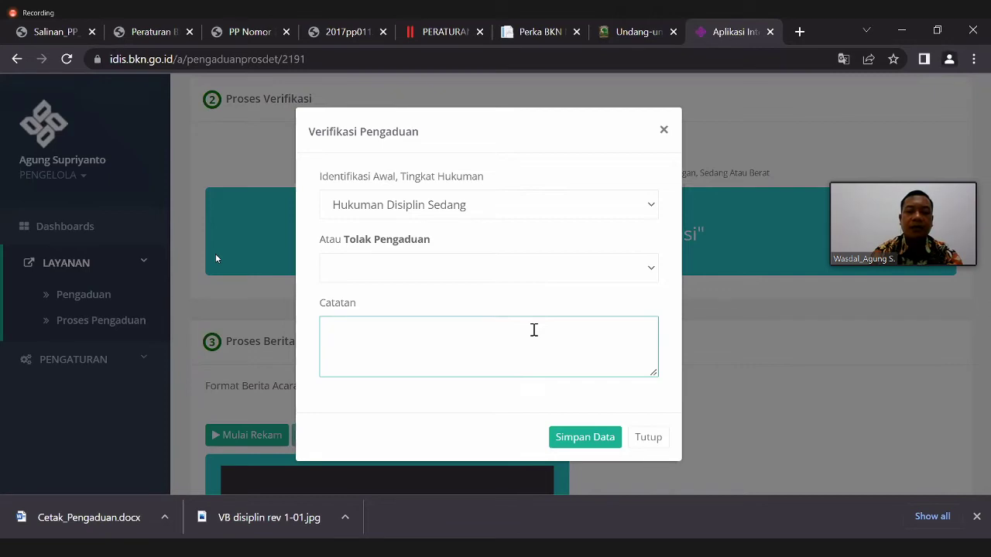
{"action": "type", "text": "Ybs te"}
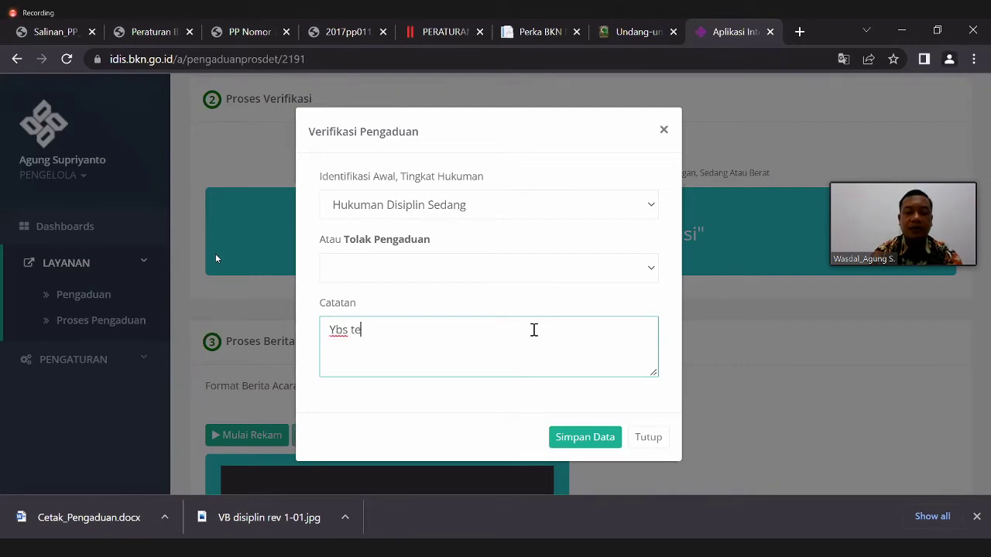
{"action": "type", "text": "rbukti t"}
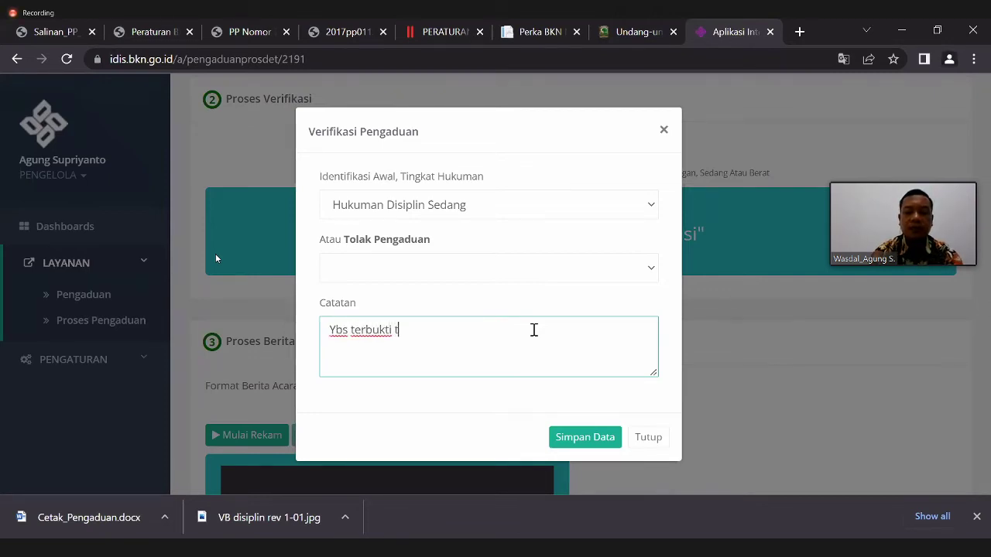
{"action": "type", "text": "idak h"}
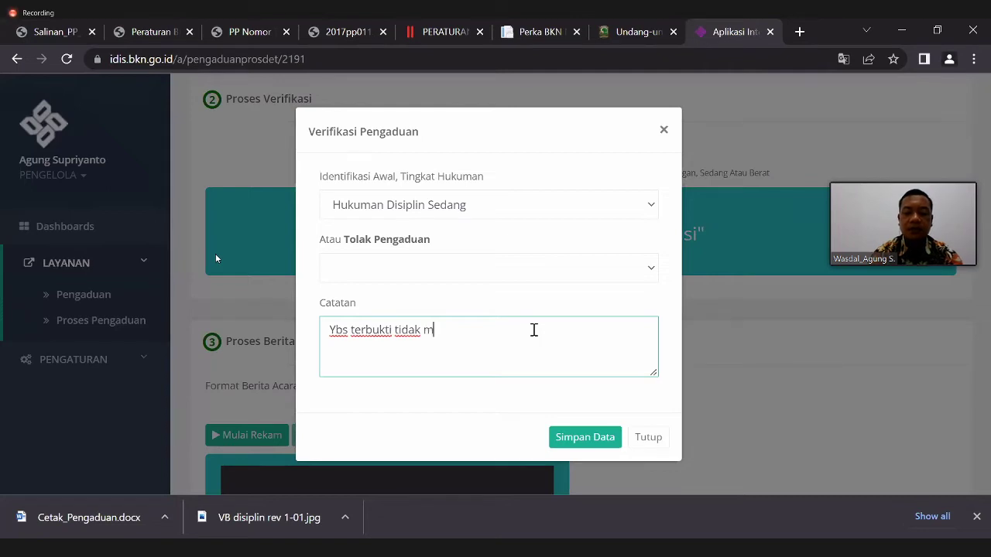
{"action": "type", "text": "asuk ker"}
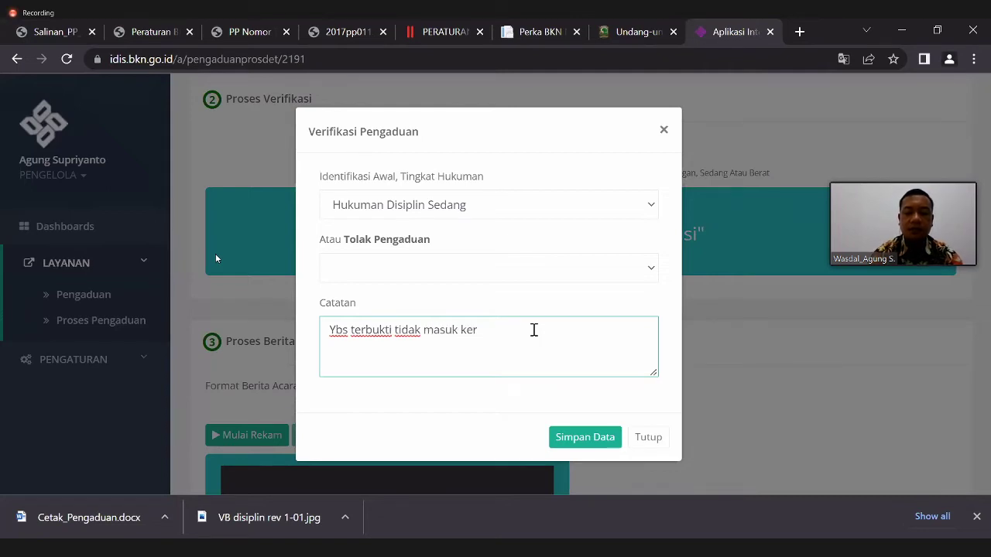
{"action": "type", "text": "ha 21 hari"}
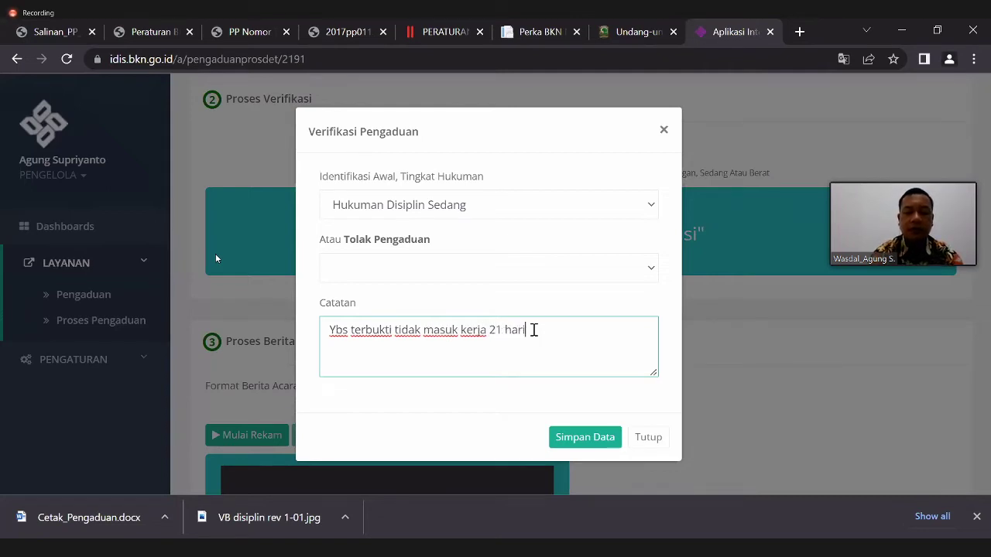
{"action": "type", "text": " tanpa alasa"}
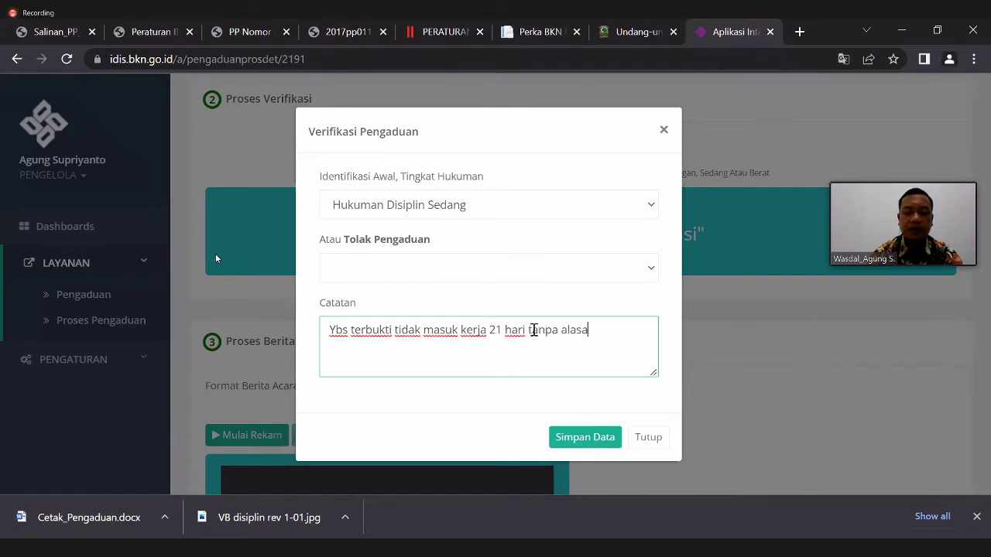
{"action": "type", "text": "nm yg sah"}
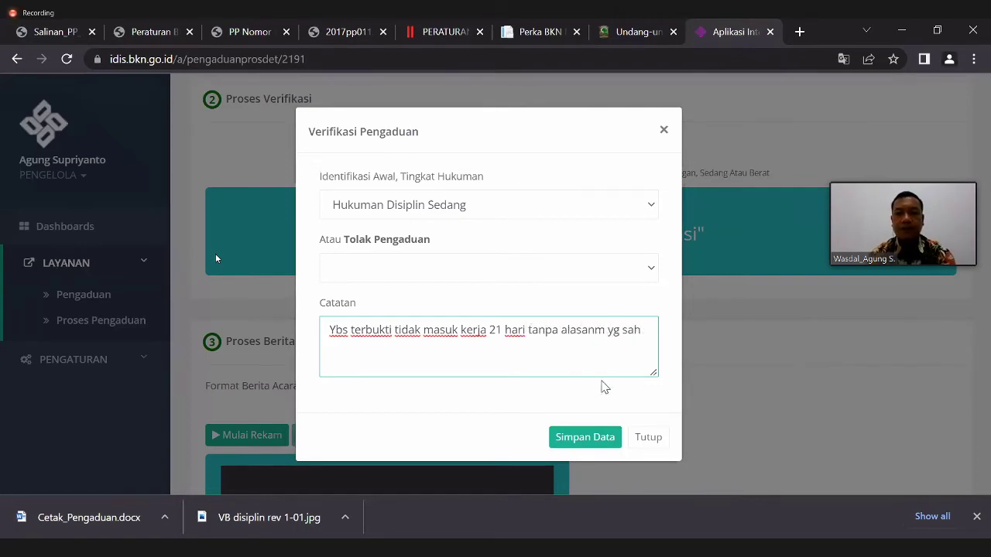
{"action": "left_click", "coordinate": [606, 329]}
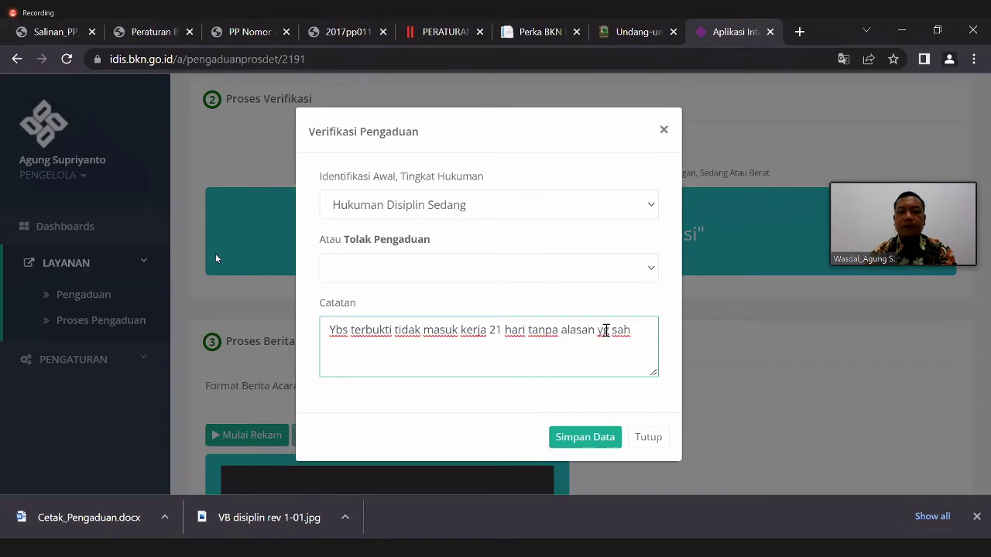
{"action": "key", "text": "BackSpace"}
{"action": "left_click", "coordinate": [597, 447]}
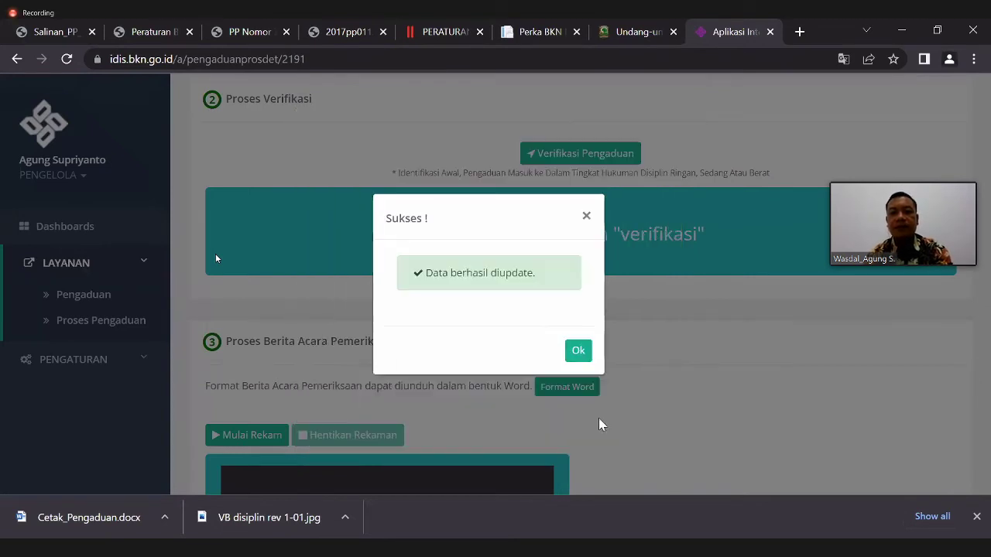
- Close the Sukses dialog and scroll to the Proses Verifikasi result showing Hukuman Disiplin Sedang
{"action": "left_click", "coordinate": [576, 352]}
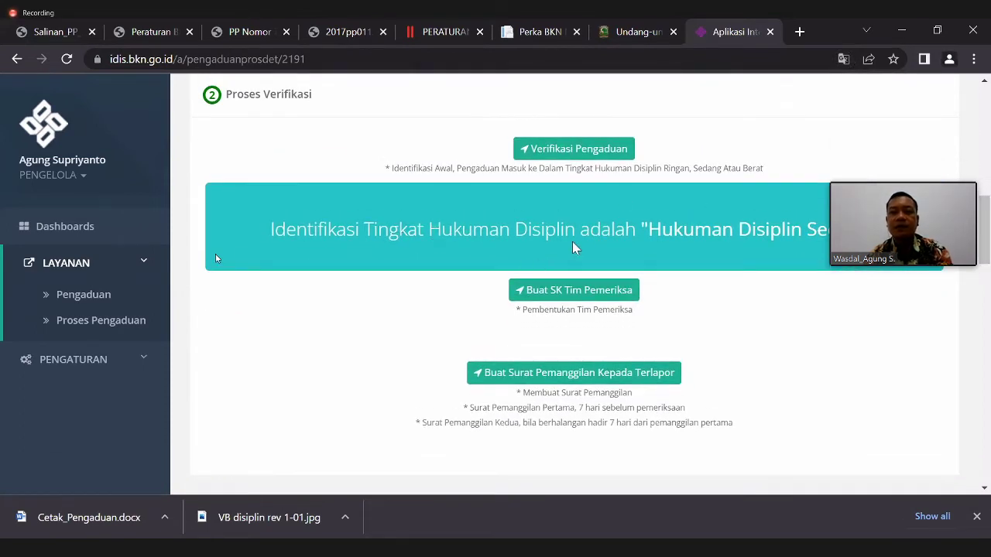
{"action": "scroll", "coordinate": [216, 258], "scroll_direction": "down", "scroll_amount": 1}
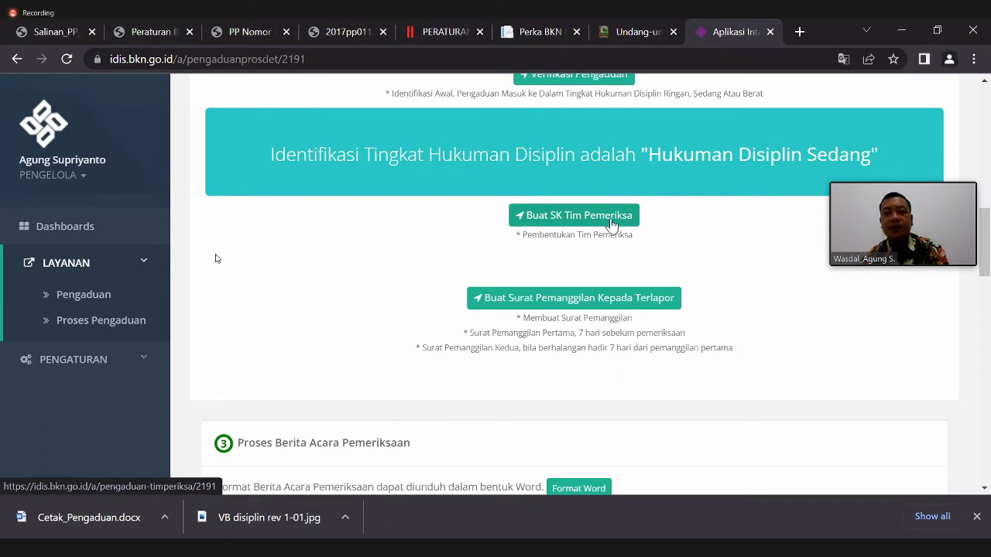
- Start the Tim Pemeriksa decree, entering the PPK official's name and BKN as the position
{"action": "left_click", "coordinate": [611, 222]}
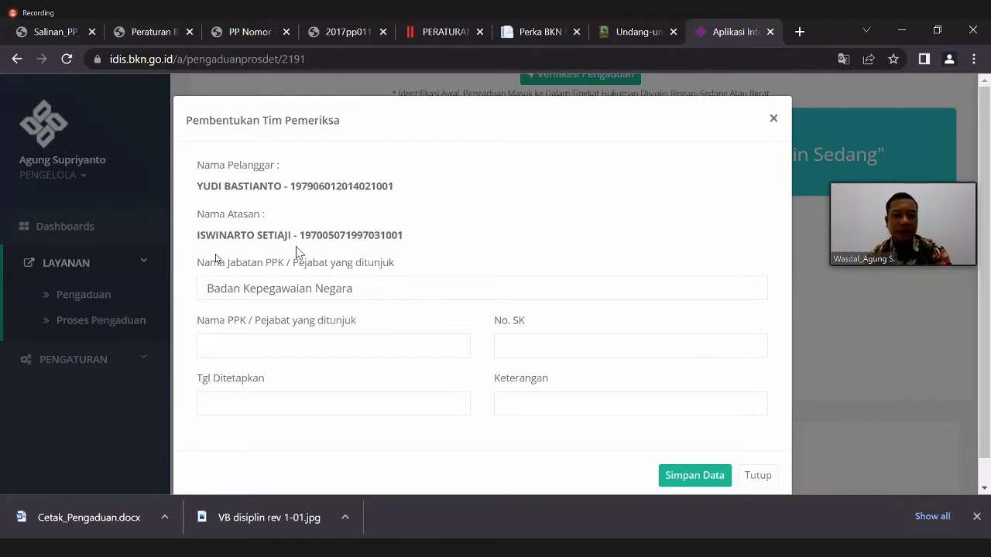
{"action": "left_click", "coordinate": [375, 289]}
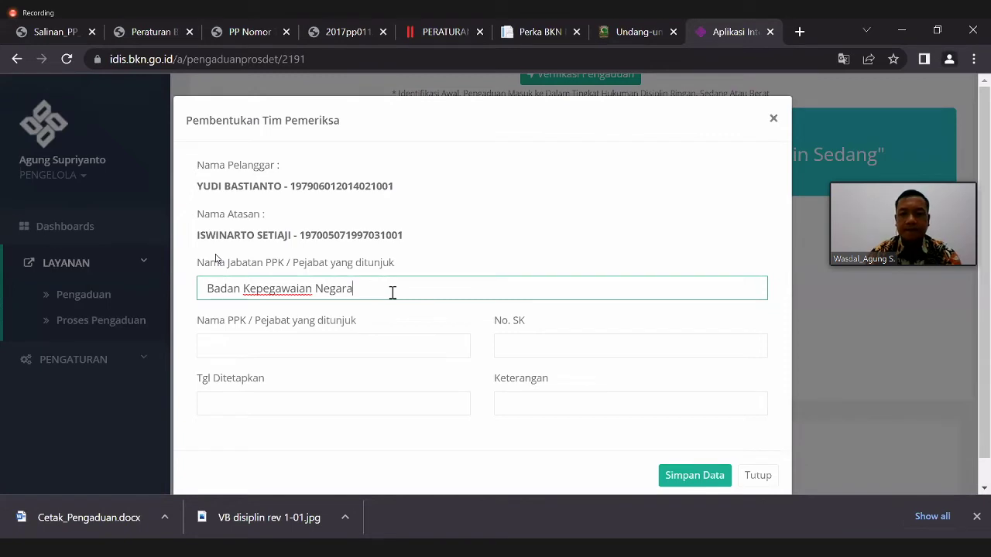
{"action": "key", "text": "BackSpace"}
{"action": "key", "text": "BackSpace"}
{"action": "key", "text": "BackSpace"}
{"action": "key", "text": "BackSpace"}
{"action": "key", "text": "BackSpace"}
{"action": "key", "text": "BackSpace"}
{"action": "key", "text": "BackSpace"}
{"action": "key", "text": "BackSpace"}
{"action": "key", "text": "BackSpace"}
{"action": "key", "text": "BackSpace"}
{"action": "key", "text": "BackSpace"}
{"action": "key", "text": "BackSpace"}
{"action": "key", "text": "BackSpace"}
{"action": "key", "text": "BackSpace"}
{"action": "key", "text": "BackSpace"}
{"action": "key", "text": "BackSpace"}
{"action": "key", "text": "BackSpace"}
{"action": "key", "text": "BackSpace"}
{"action": "key", "text": "BackSpace"}
{"action": "key", "text": "BackSpace"}
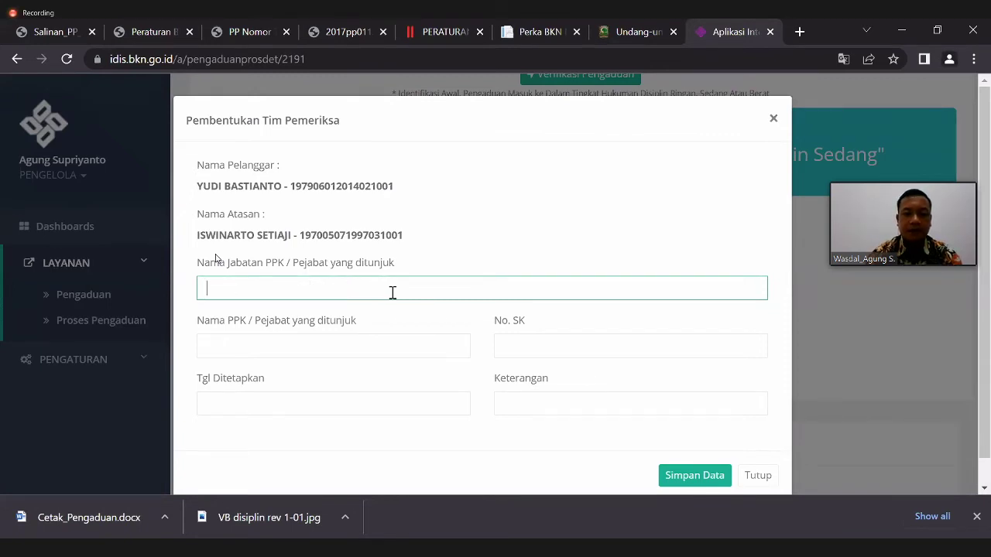
{"action": "type", "text": "Bima haria"}
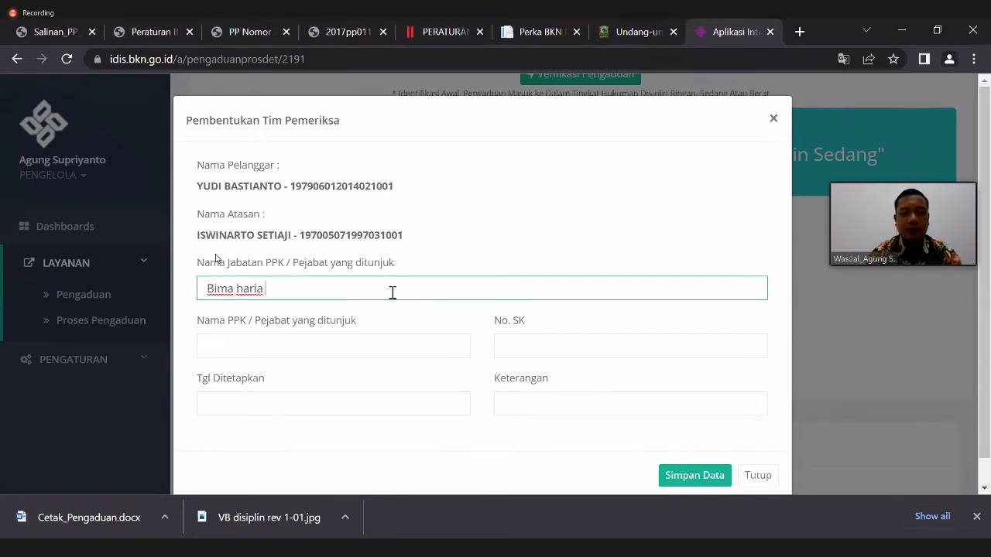
{"action": "type", "text": " Wibisana"}
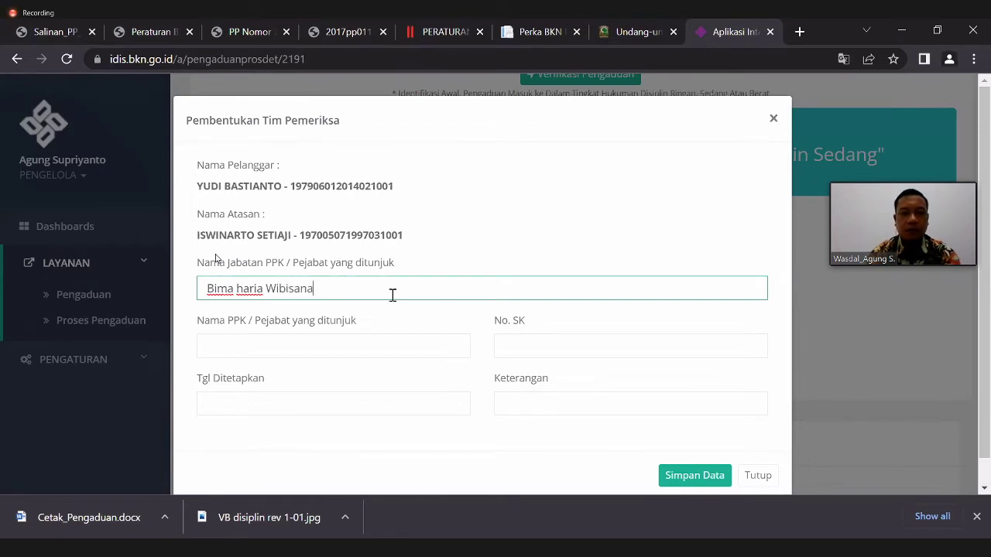
{"action": "left_click", "coordinate": [343, 344]}
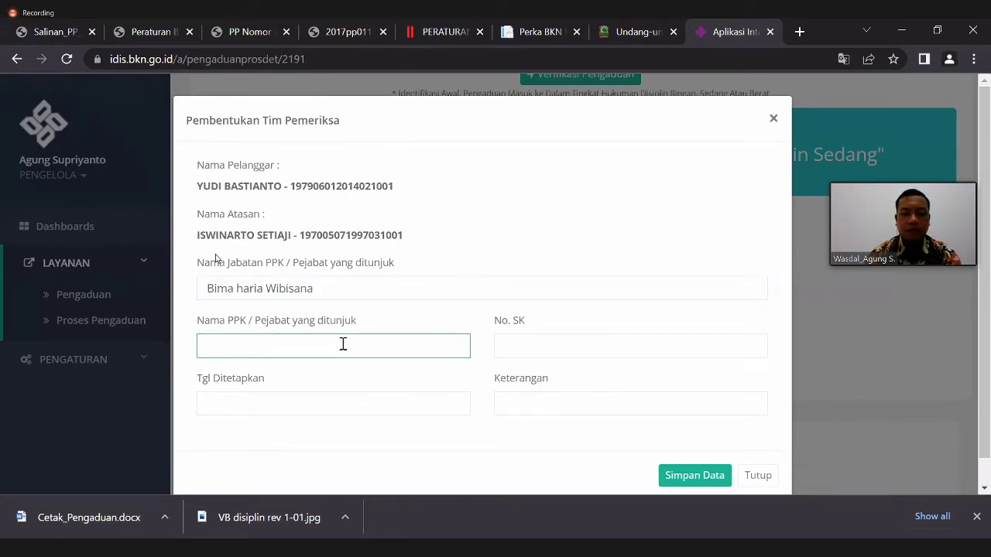
{"action": "type", "text": "Bima Haria "}
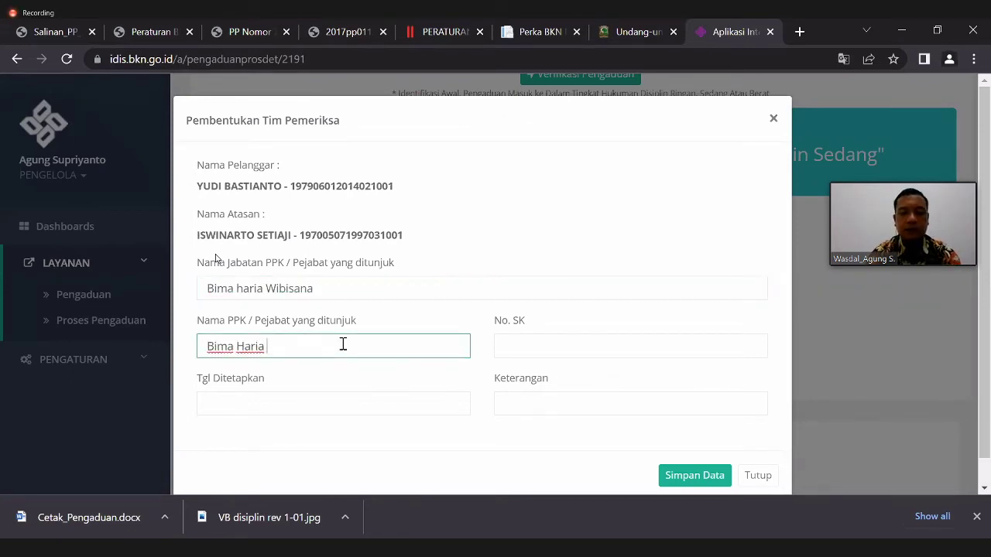
{"action": "type", "text": "Wibisana"}
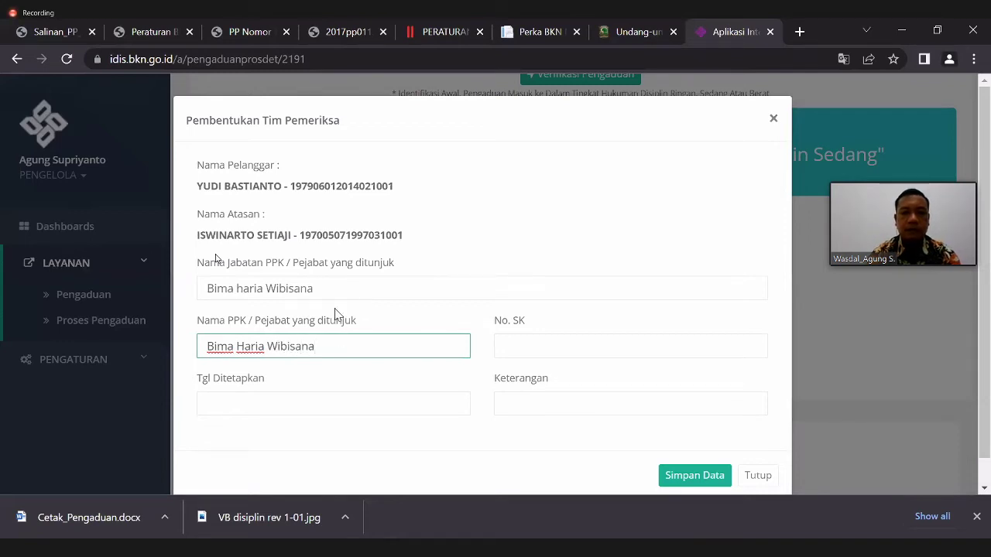
{"action": "left_click_drag", "start_coordinate": [315, 288], "coordinate": [204, 285]}
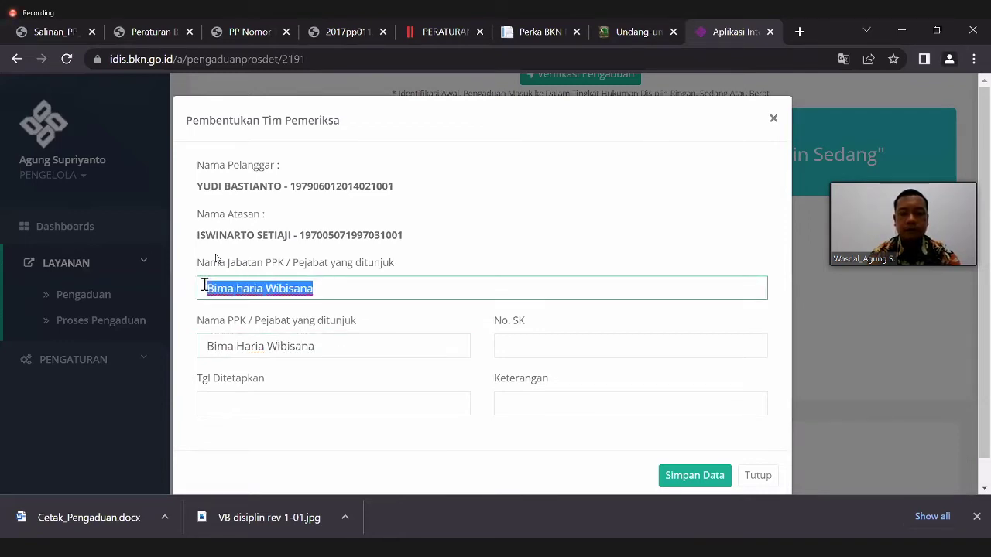
{"action": "type", "text": "BKN"}
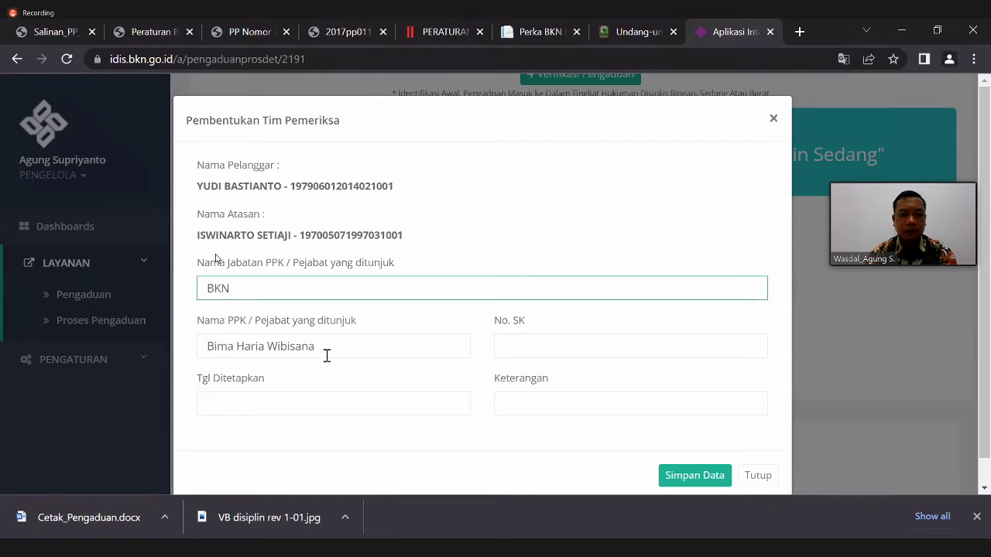
- Enter SK number xxxxxxx, date 24 May 2022, description 'SK Tim Pemeriksa', and save the decree
{"action": "left_click", "coordinate": [510, 347]}
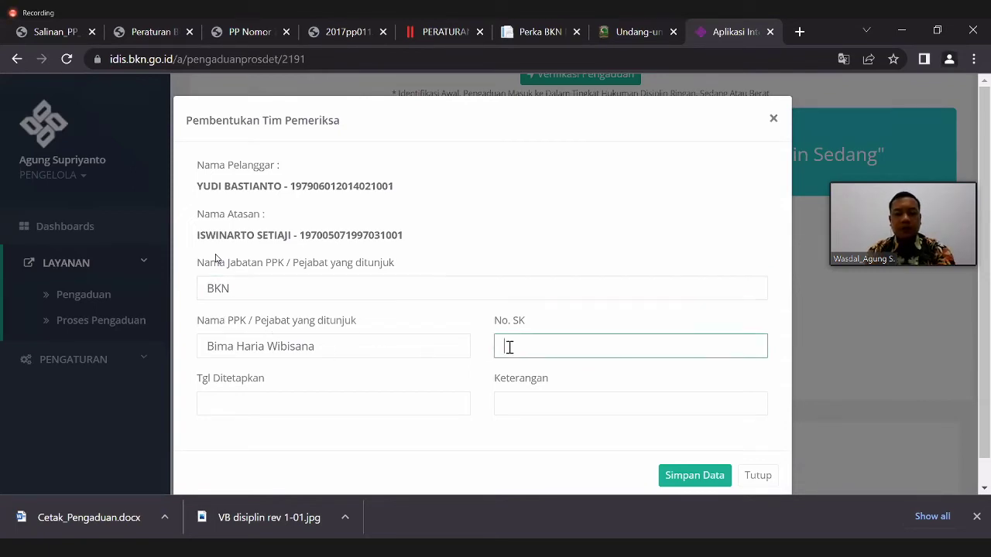
{"action": "type", "text": "xxxxxxx"}
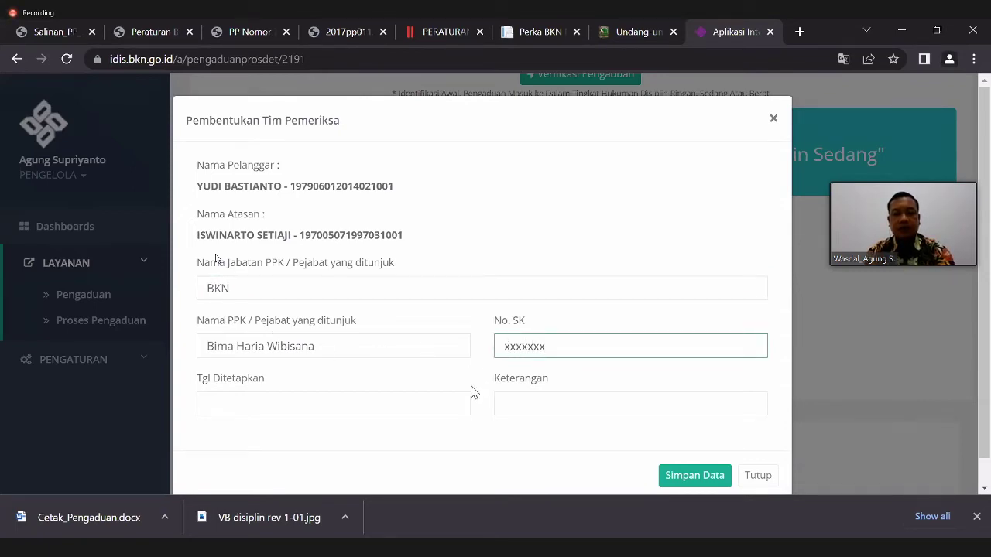
{"action": "left_click", "coordinate": [433, 409]}
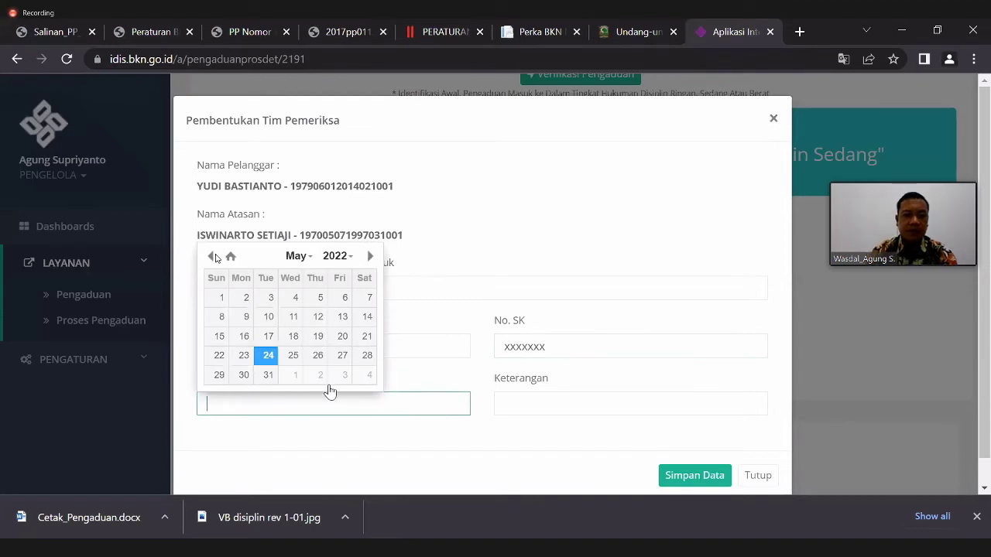
{"action": "left_click", "coordinate": [266, 355]}
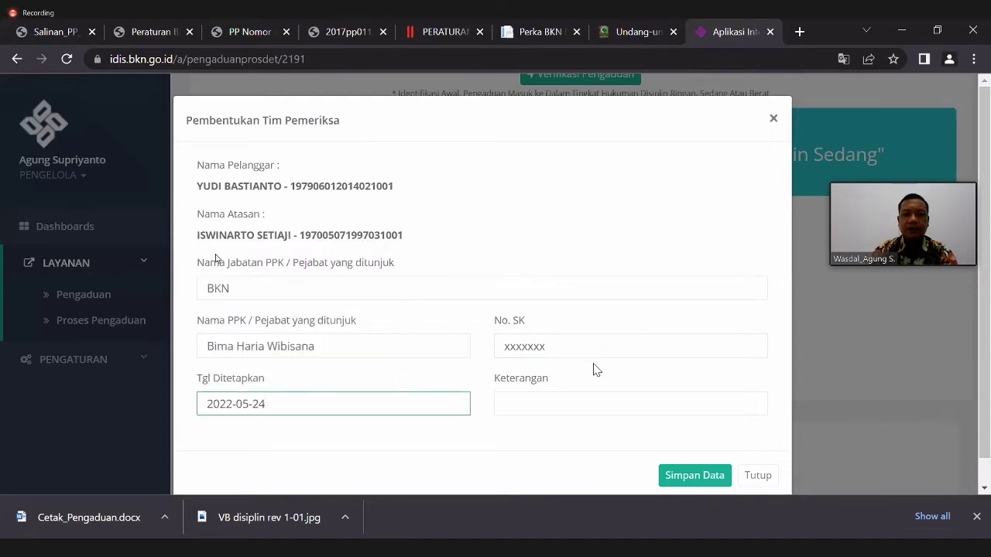
{"action": "left_click", "coordinate": [586, 398]}
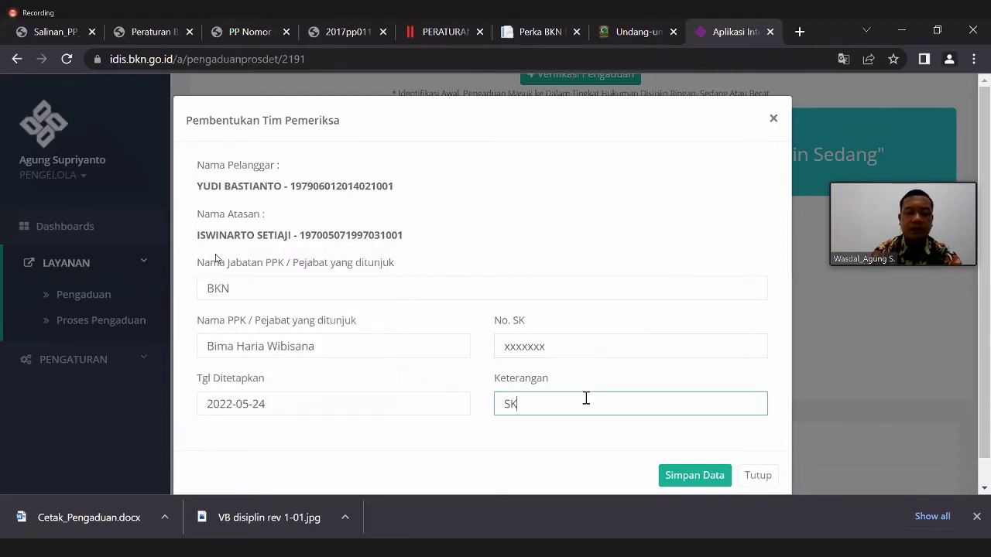
{"action": "type", "text": "SK Tim Pemeriksa"}
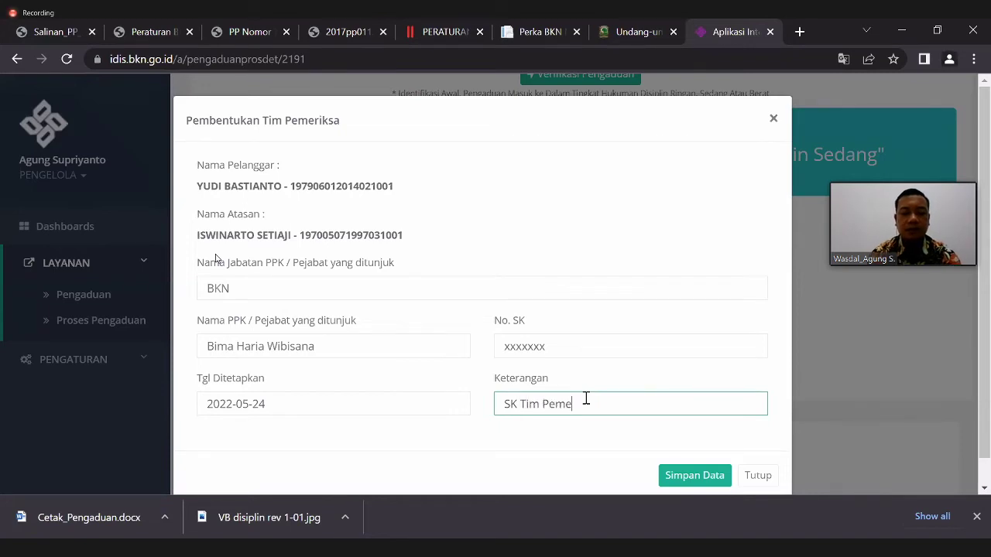
{"action": "left_click", "coordinate": [692, 472]}
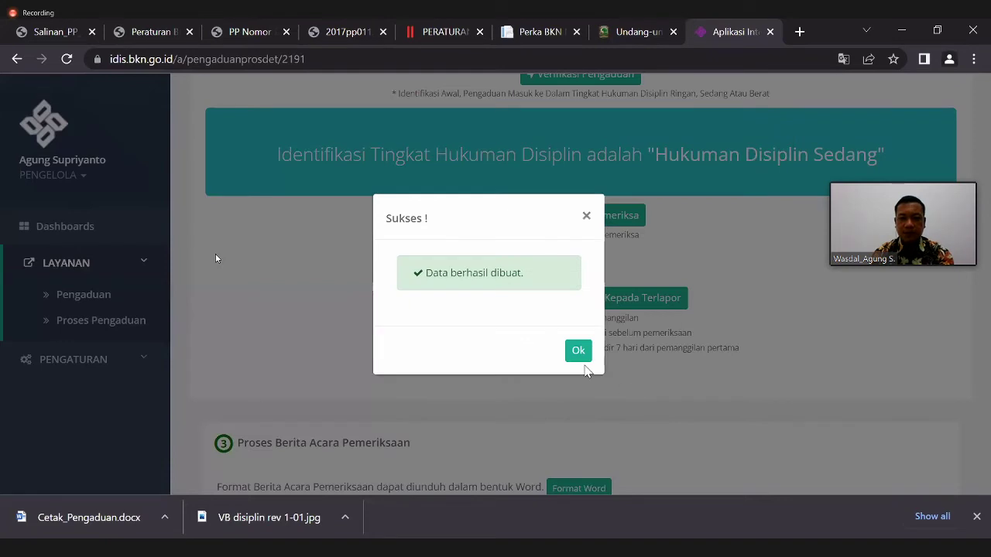
{"action": "left_click", "coordinate": [577, 361]}
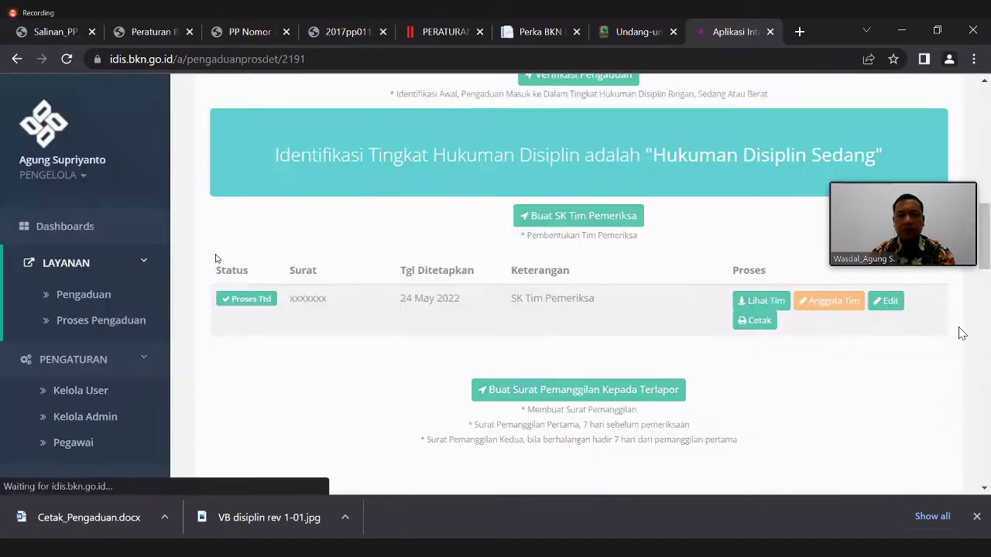
{"action": "scroll", "coordinate": [216, 259], "scroll_direction": "down", "scroll_amount": 1}
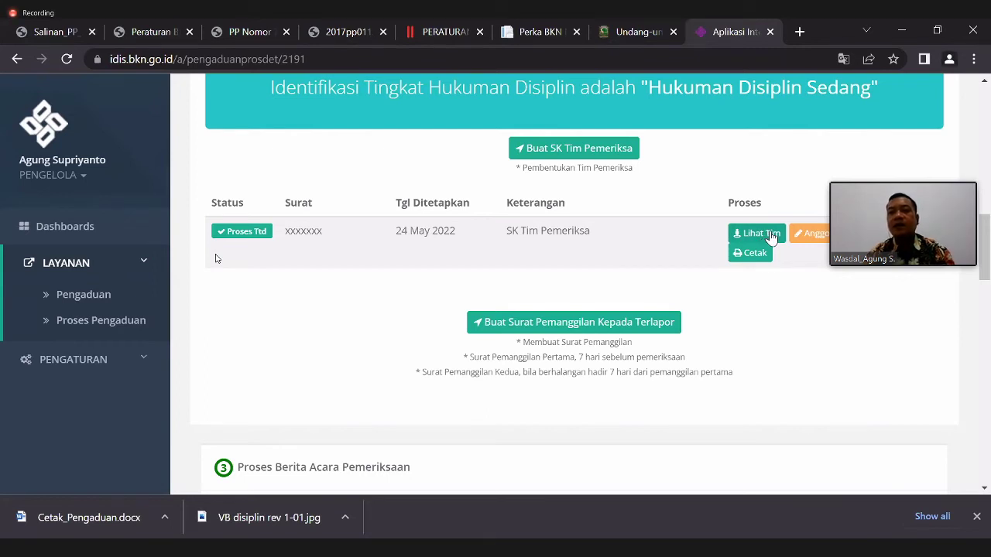
- Open the Anggota Tim form and look through the available team roles
{"action": "left_click", "coordinate": [820, 234]}
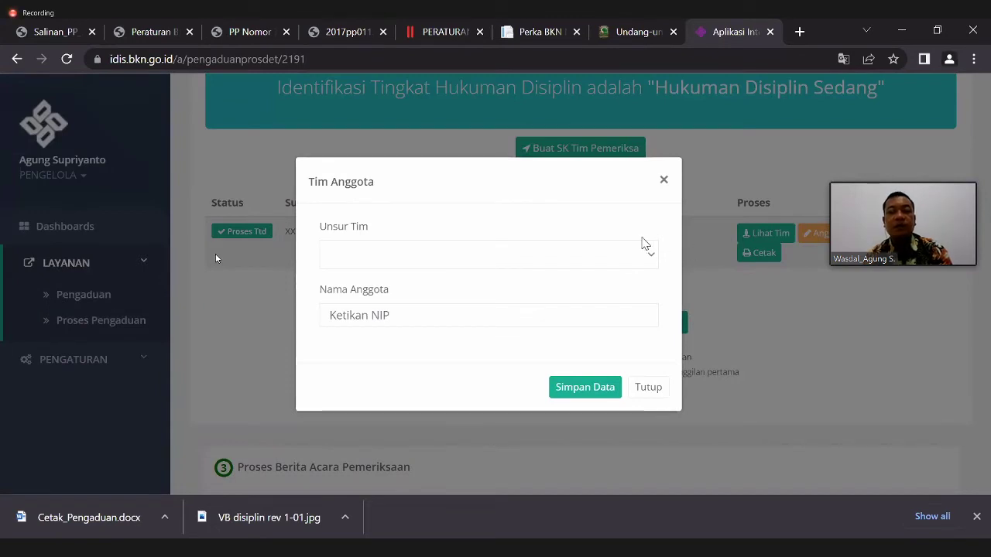
{"action": "left_click", "coordinate": [650, 256]}
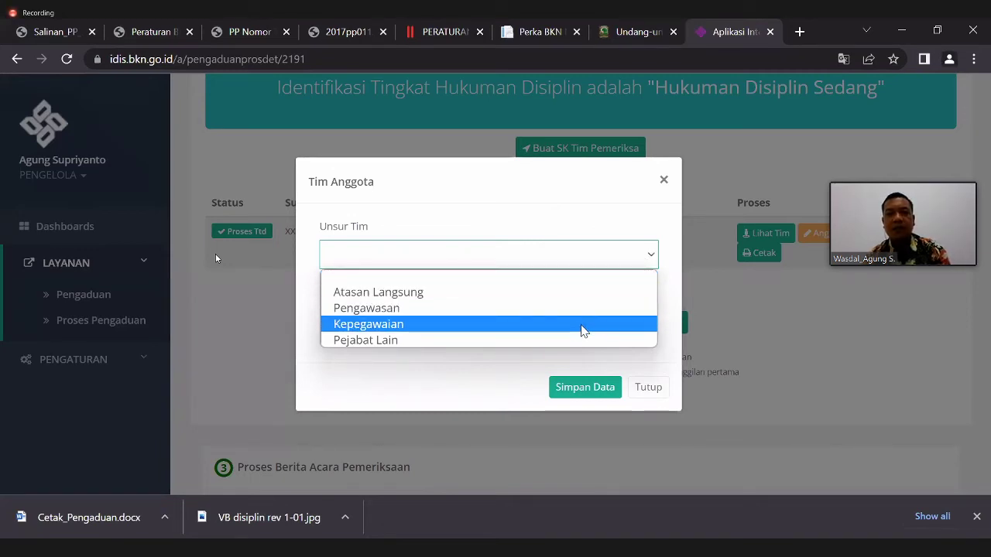
{"action": "left_click", "coordinate": [671, 362]}
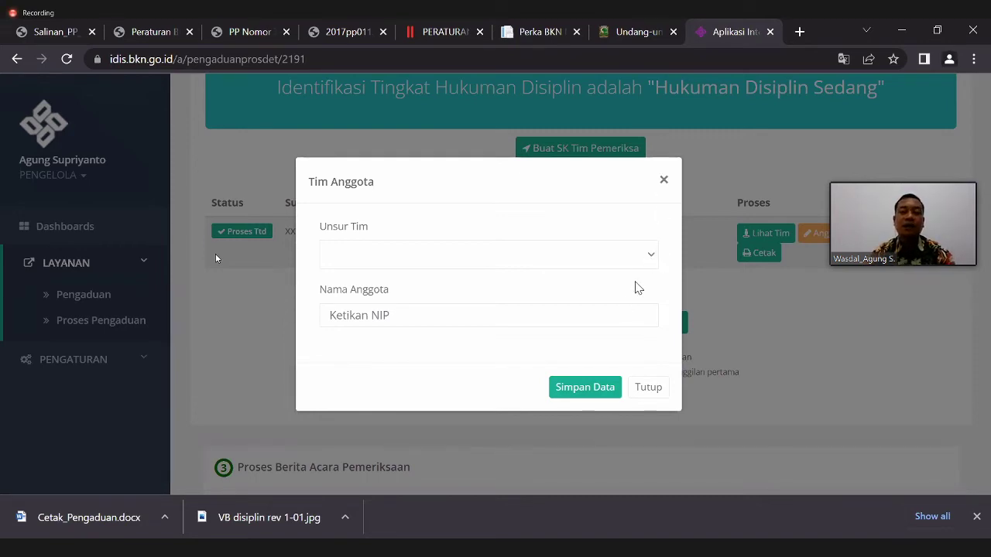
{"action": "left_click", "coordinate": [597, 390]}
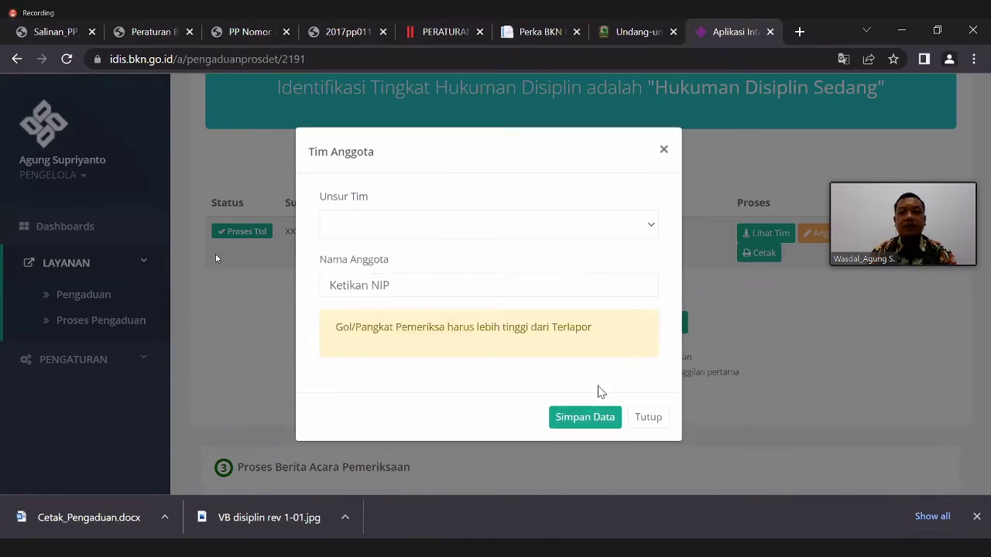
- Save the direct superior as an Atasan Langsung member by pasted NIP, then list the team
{"action": "left_click", "coordinate": [436, 230]}
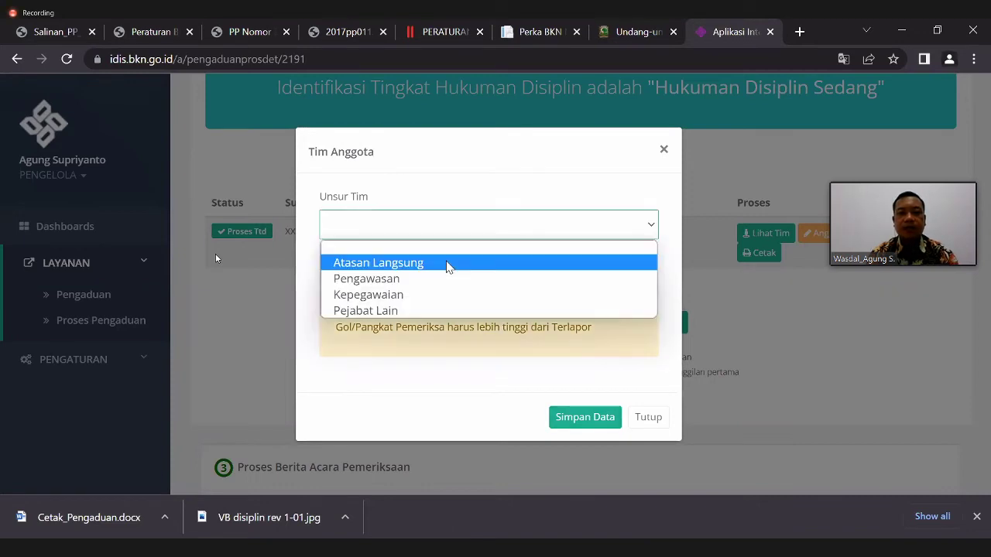
{"action": "left_click", "coordinate": [447, 264]}
{"action": "left_click", "coordinate": [480, 285]}
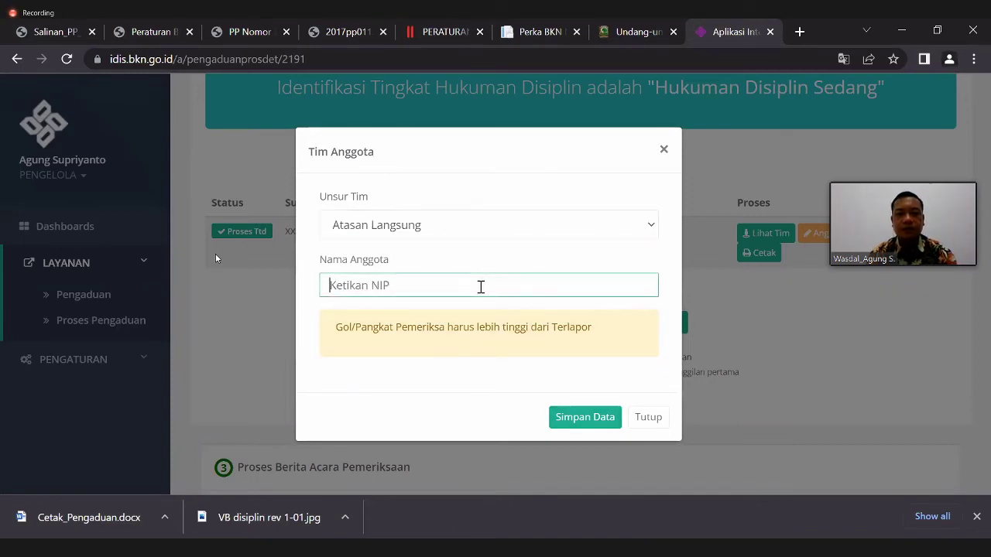
{"action": "key", "text": "ctrl+v"}
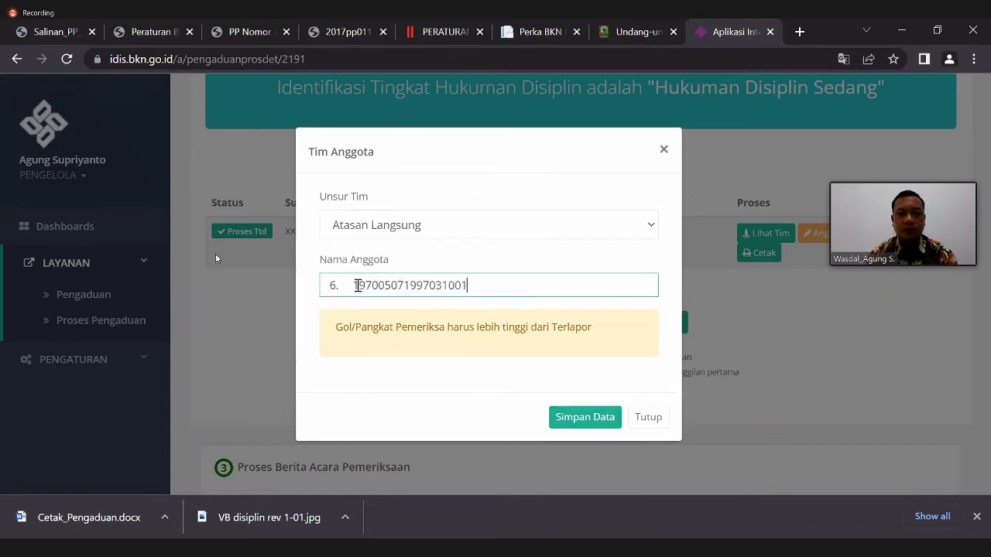
{"action": "key", "text": "BackSpace"}
{"action": "key", "text": "BackSpace"}
{"action": "key", "text": "BackSpace"}
{"action": "key", "text": "BackSpace"}
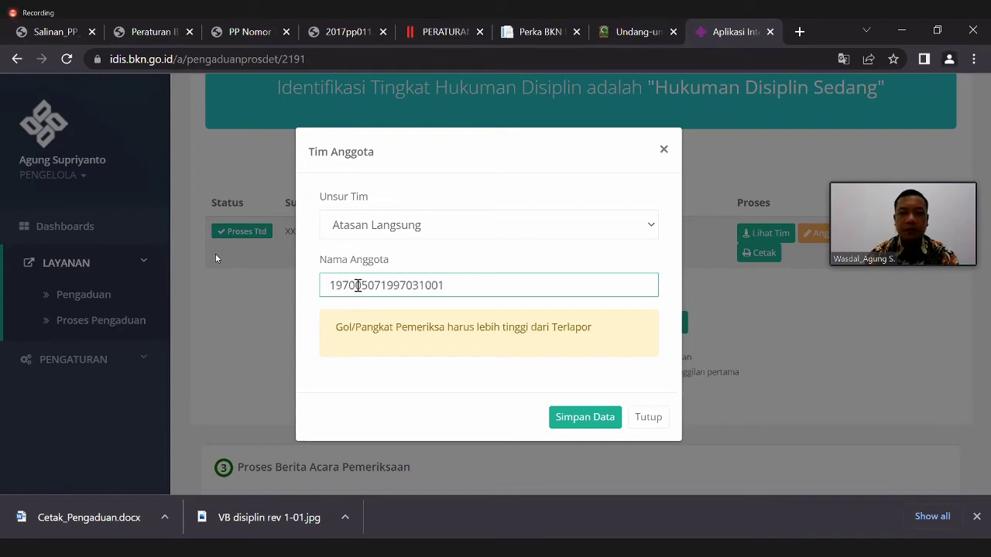
{"action": "left_click", "coordinate": [421, 313]}
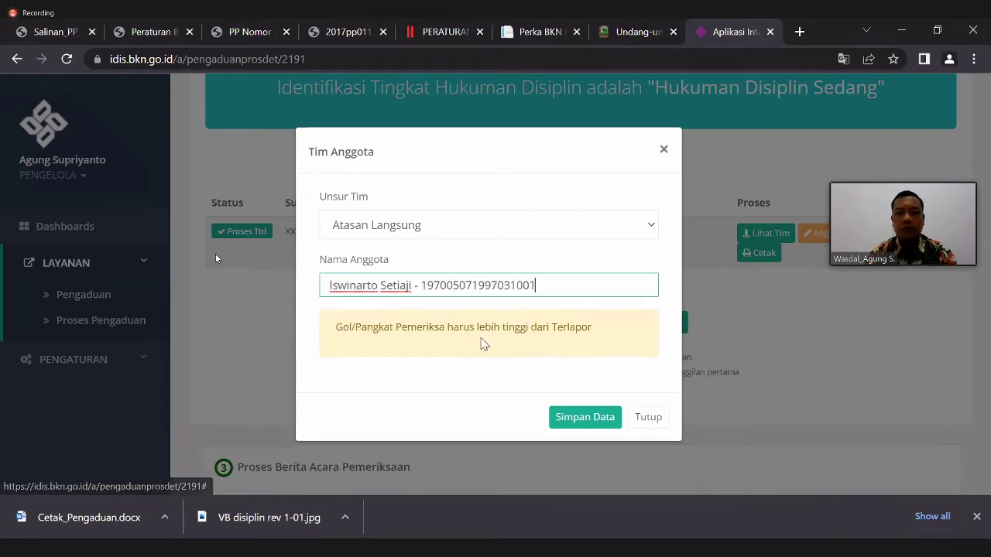
{"action": "left_click", "coordinate": [521, 390]}
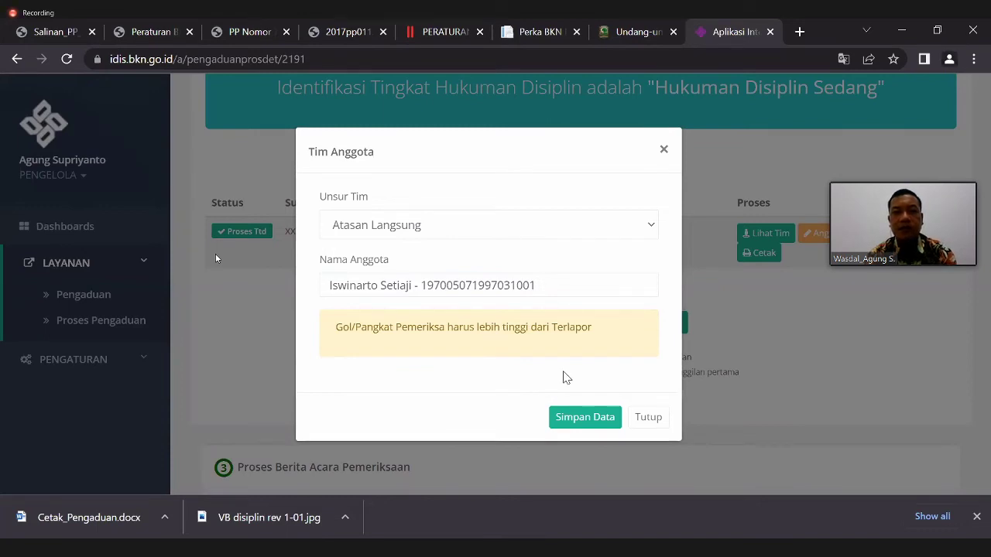
{"action": "left_click", "coordinate": [592, 423]}
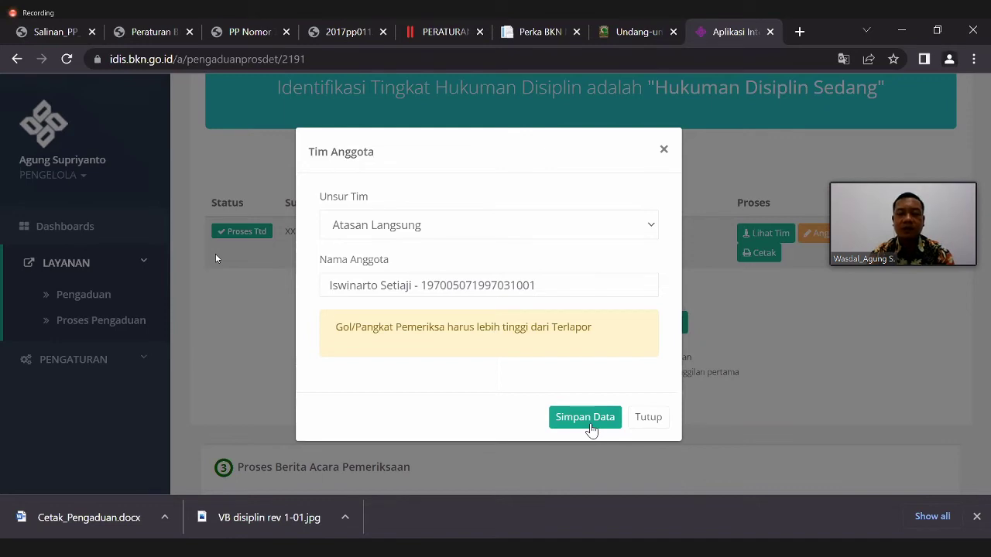
{"action": "left_click", "coordinate": [585, 420]}
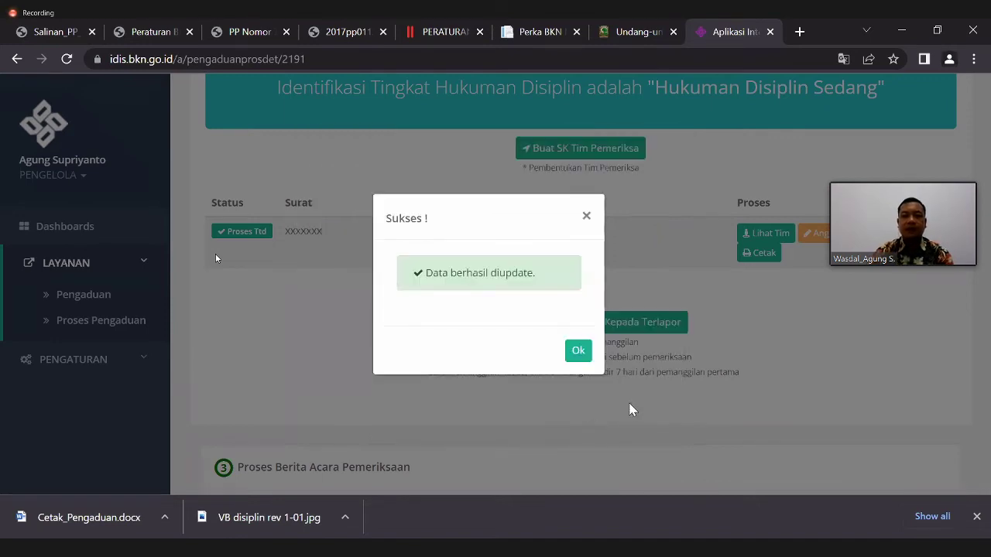
{"action": "left_click", "coordinate": [577, 349]}
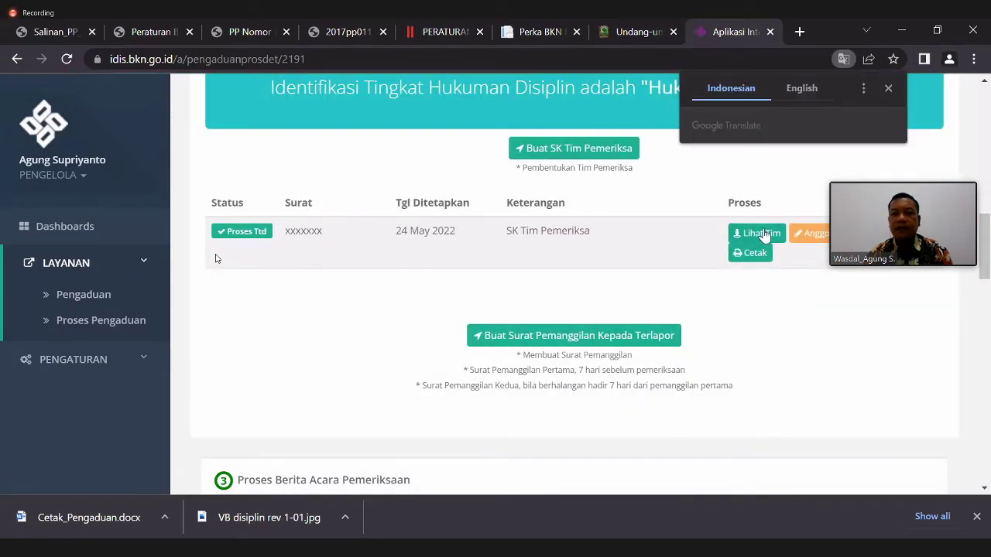
{"action": "left_click", "coordinate": [764, 234]}
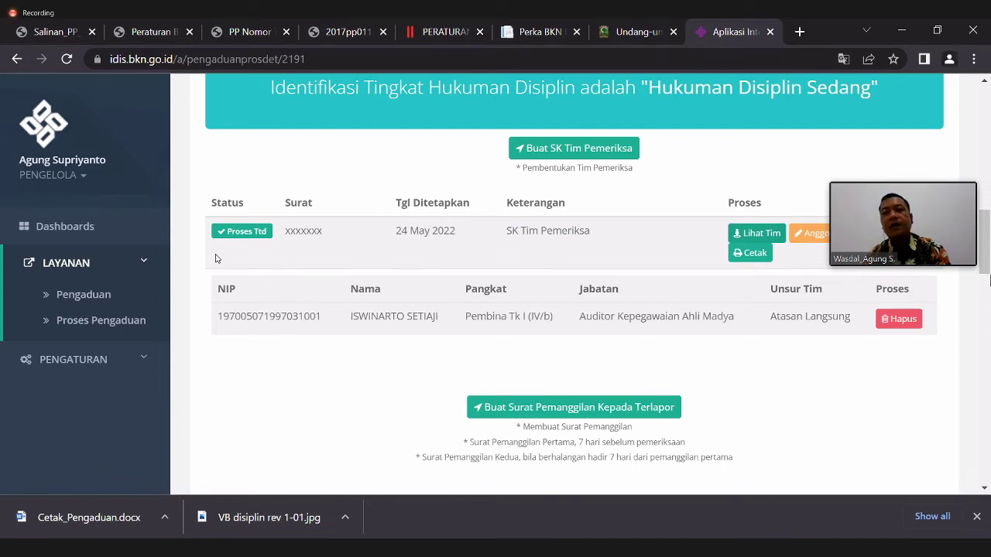
{"action": "scroll", "coordinate": [216, 258], "scroll_direction": "down", "scroll_amount": 1}
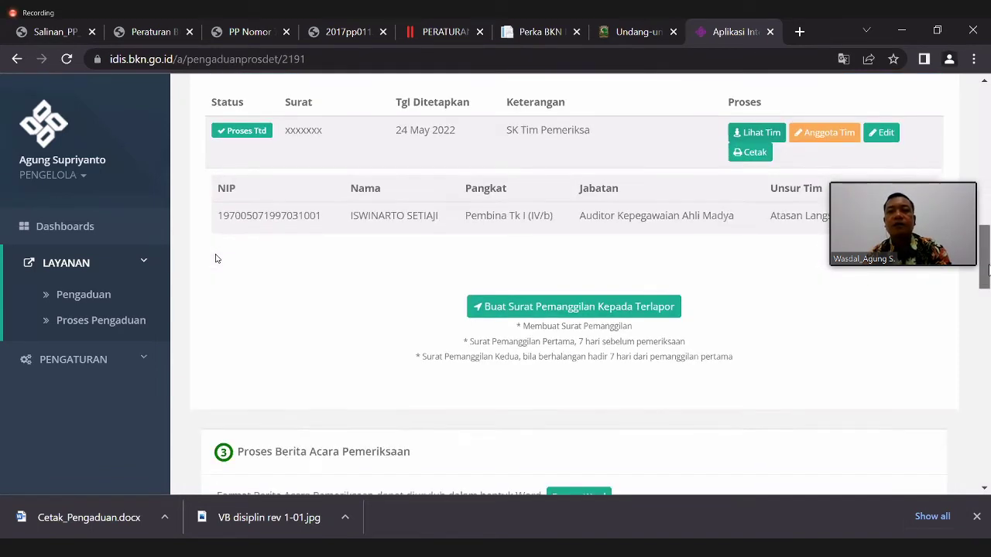
{"action": "scroll", "coordinate": [216, 258], "scroll_direction": "up", "scroll_amount": 1}
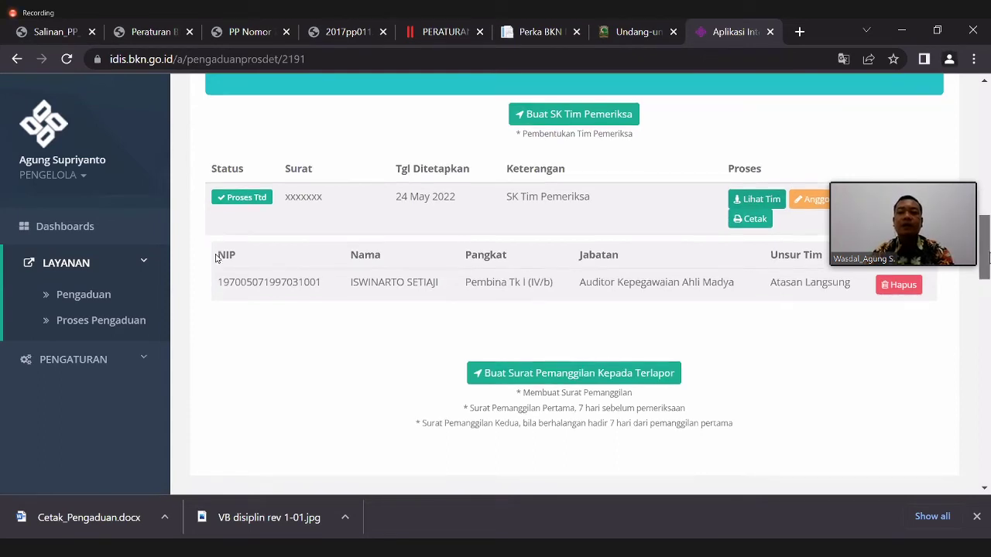
{"action": "scroll", "coordinate": [216, 257], "scroll_direction": "down", "scroll_amount": 1}
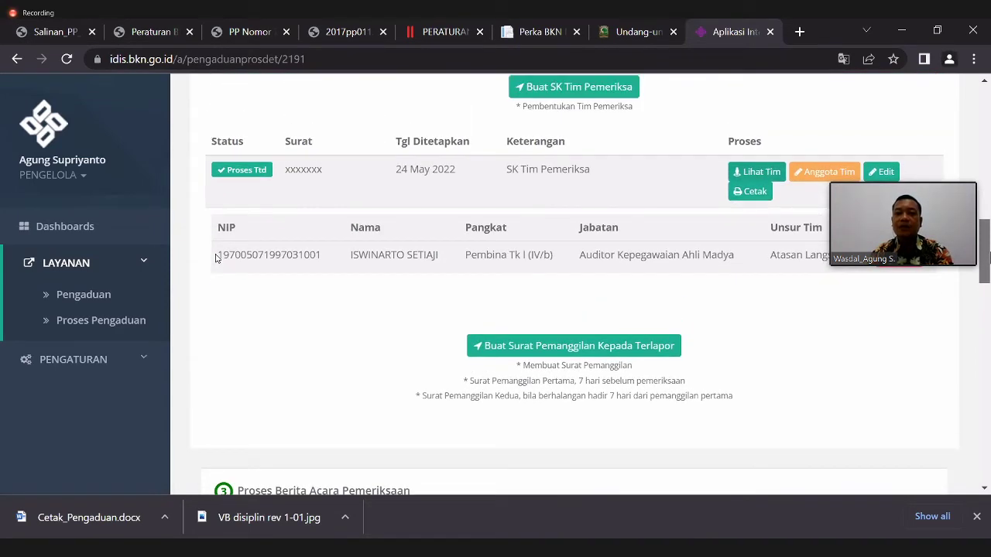
{"action": "scroll", "coordinate": [216, 258], "scroll_direction": "down", "scroll_amount": 2}
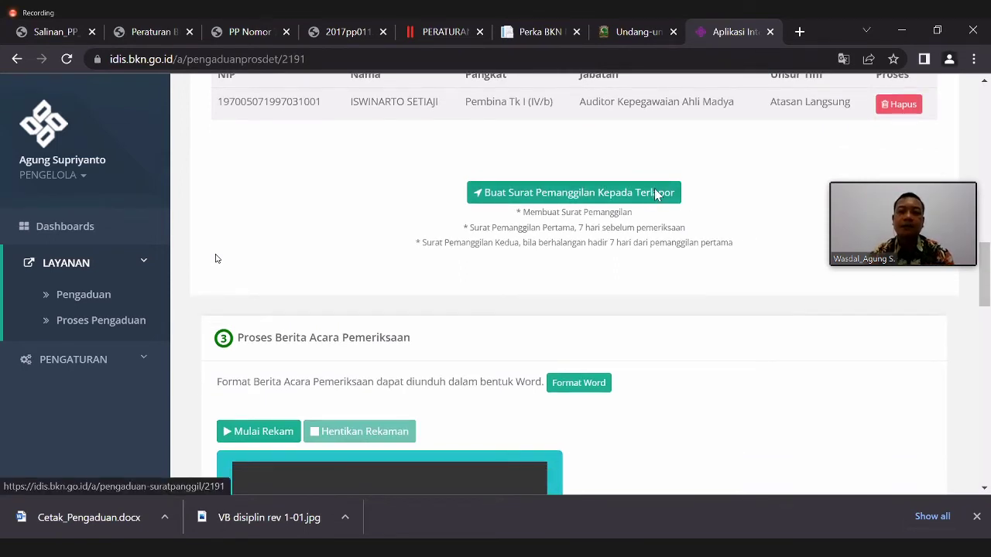
- Start a Panggilan summons letter scheduled for 25 May 2022 at 11:12
{"action": "left_click", "coordinate": [655, 195]}
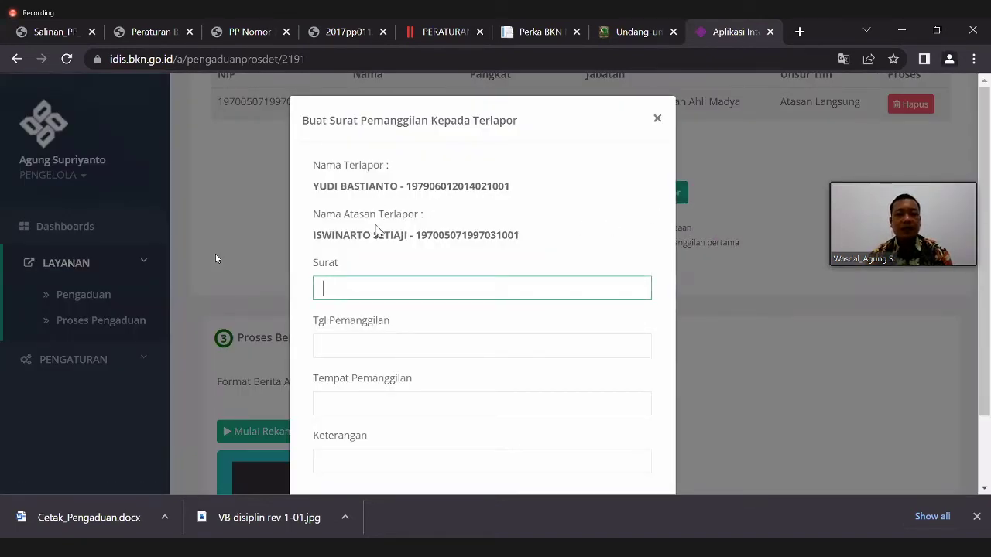
{"action": "left_click", "coordinate": [392, 289]}
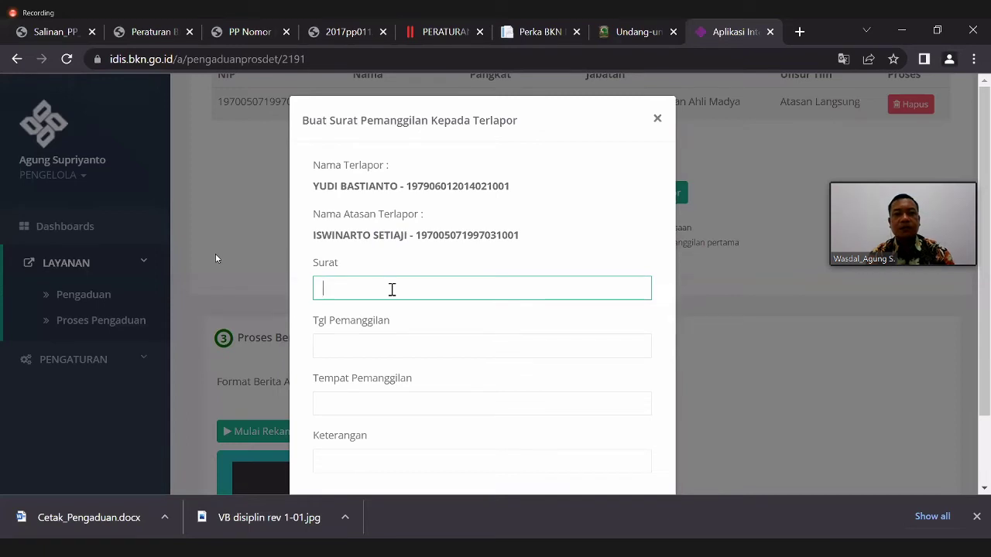
{"action": "type", "text": "Panggilan I"}
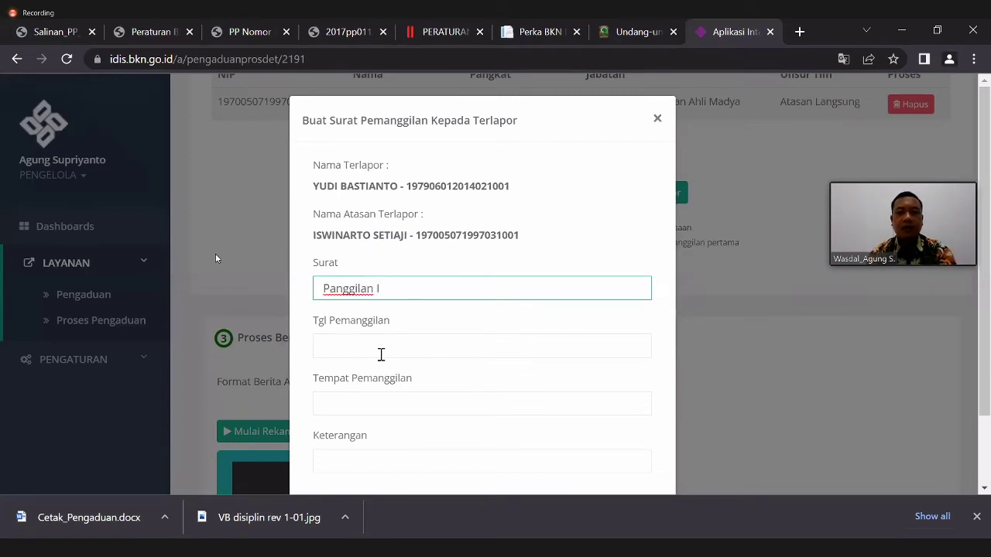
{"action": "left_click", "coordinate": [380, 350]}
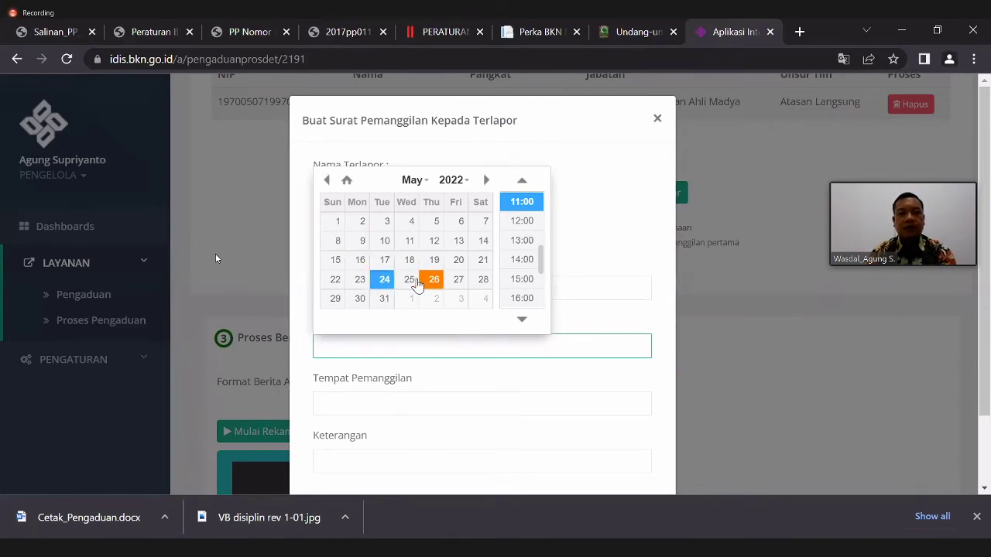
{"action": "left_click", "coordinate": [413, 280]}
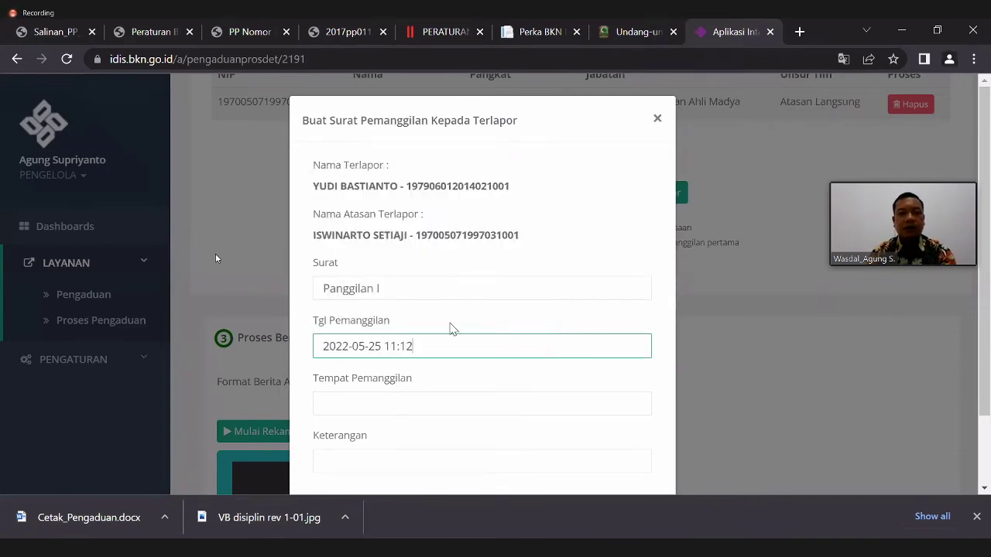
- Set location 'Aula Gedung I BKN' and remarks 'Surat Panggilan I', then save the summons
{"action": "left_click", "coordinate": [439, 406]}
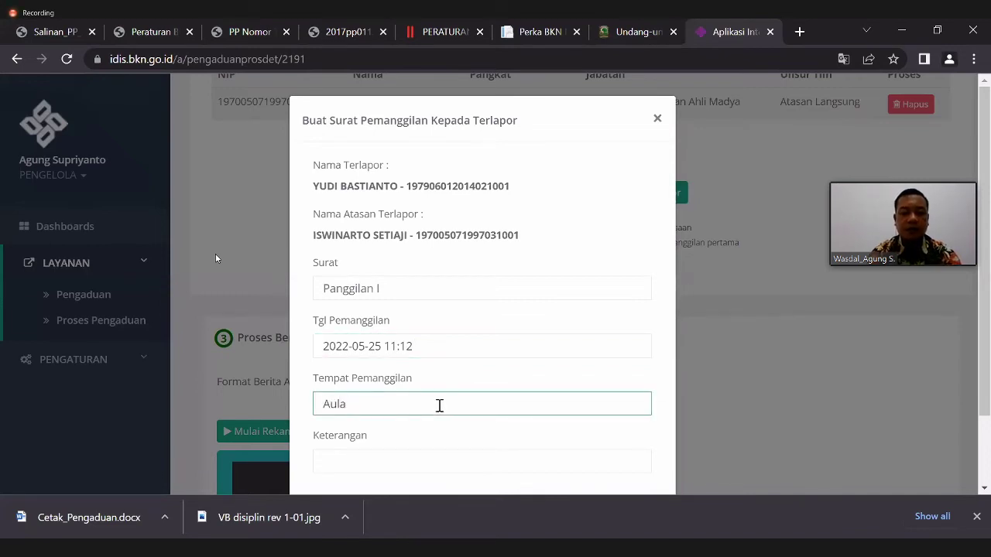
{"action": "type", "text": "Aula Gedung I B"}
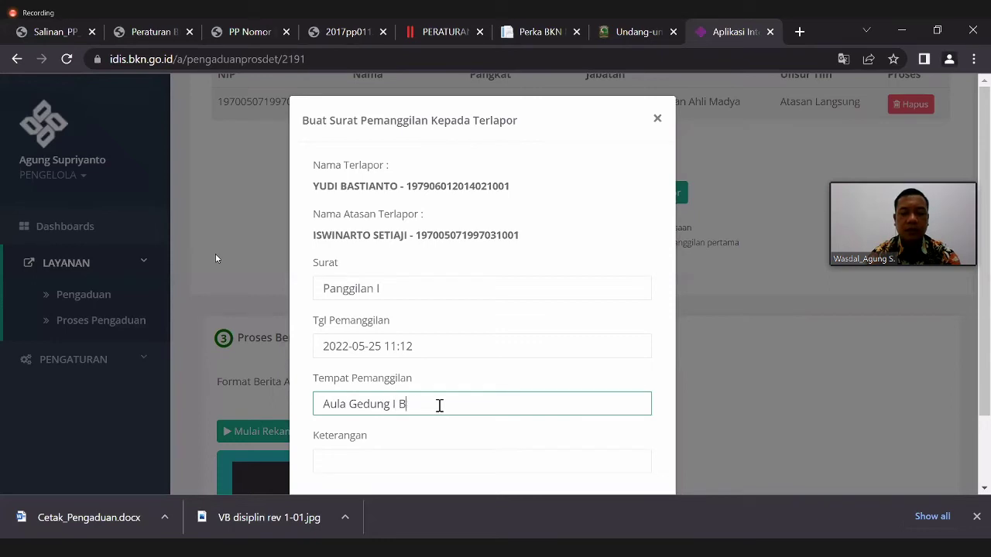
{"action": "type", "text": "KN"}
{"action": "left_click", "coordinate": [490, 461]}
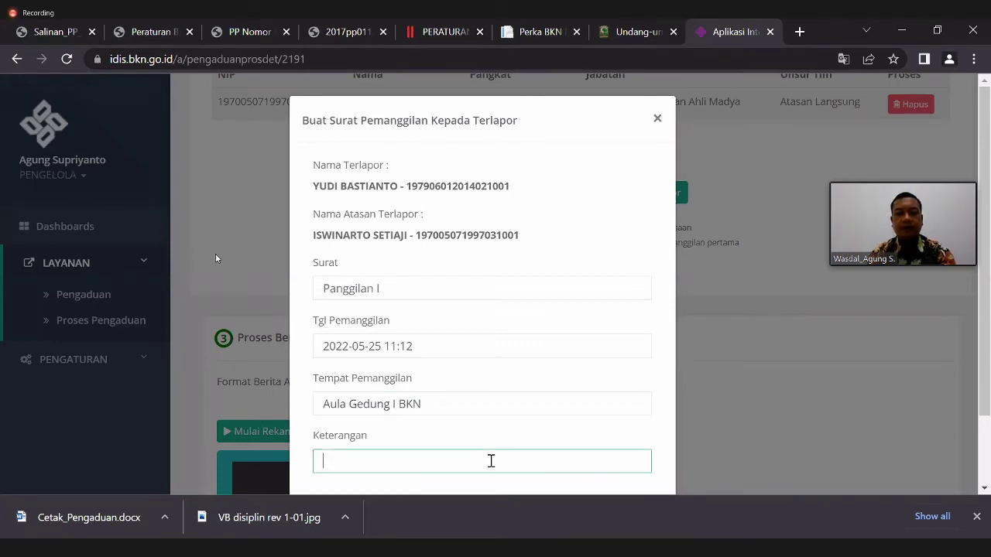
{"action": "type", "text": "S"}
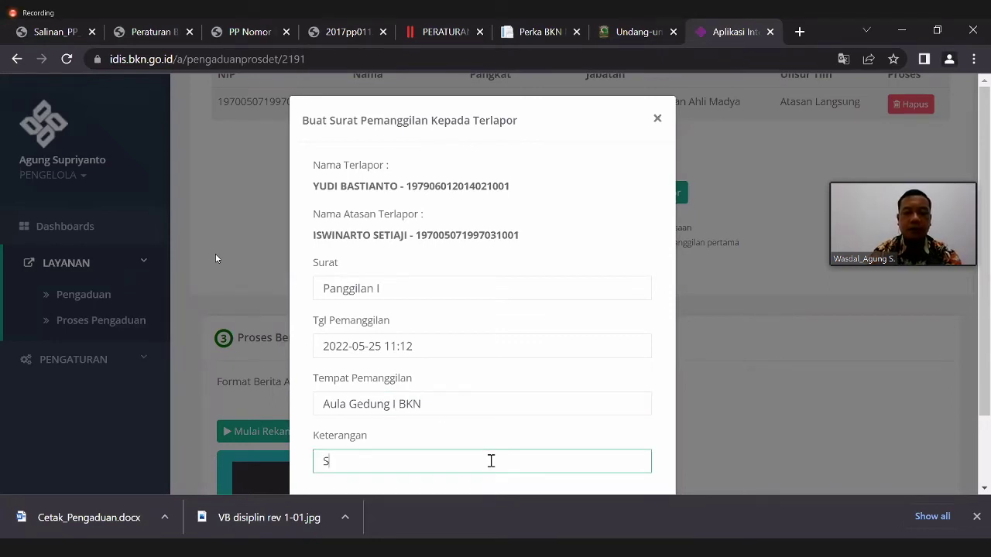
{"action": "type", "text": "urat Panggila I"}
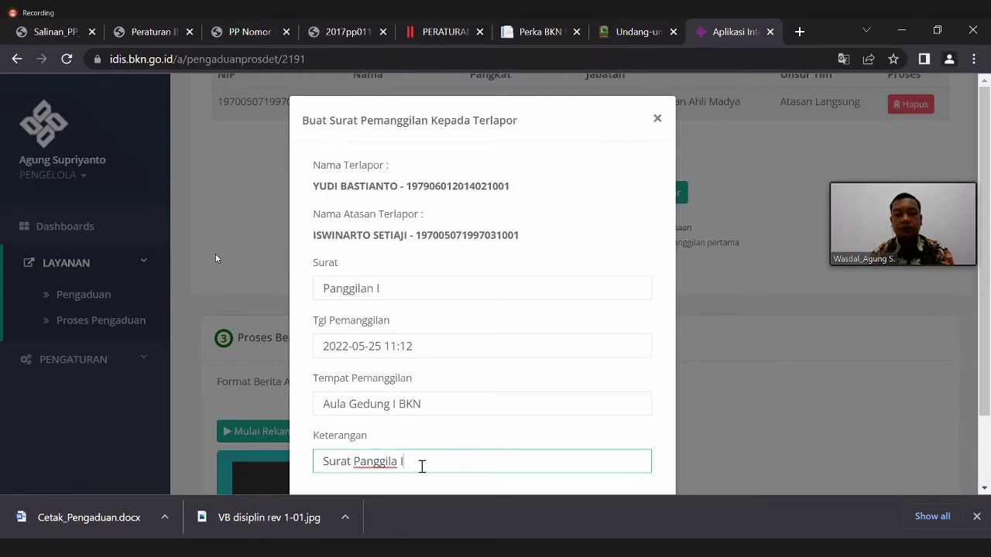
{"action": "left_click", "coordinate": [398, 462]}
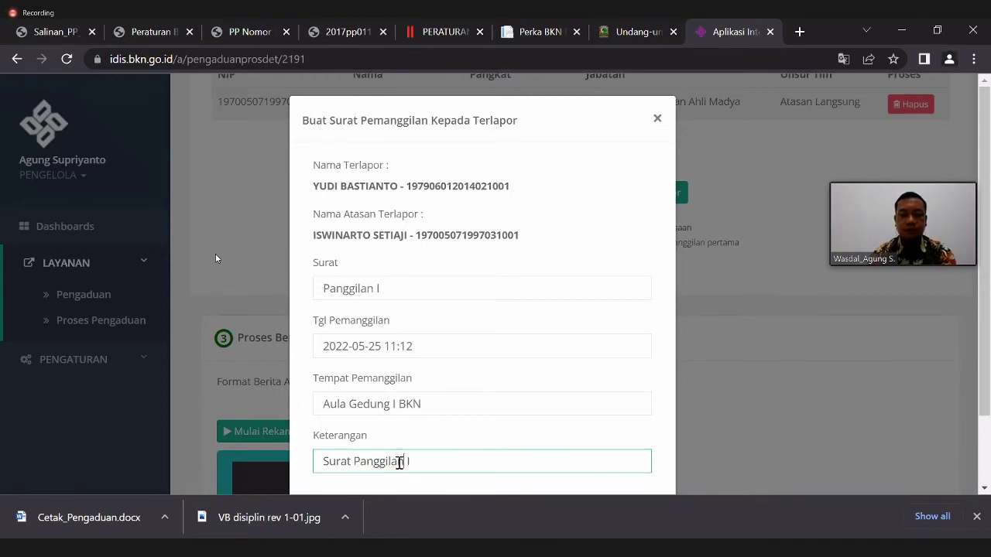
{"action": "type", "text": "n"}
{"action": "scroll", "coordinate": [989, 333], "scroll_direction": "down", "scroll_amount": 1}
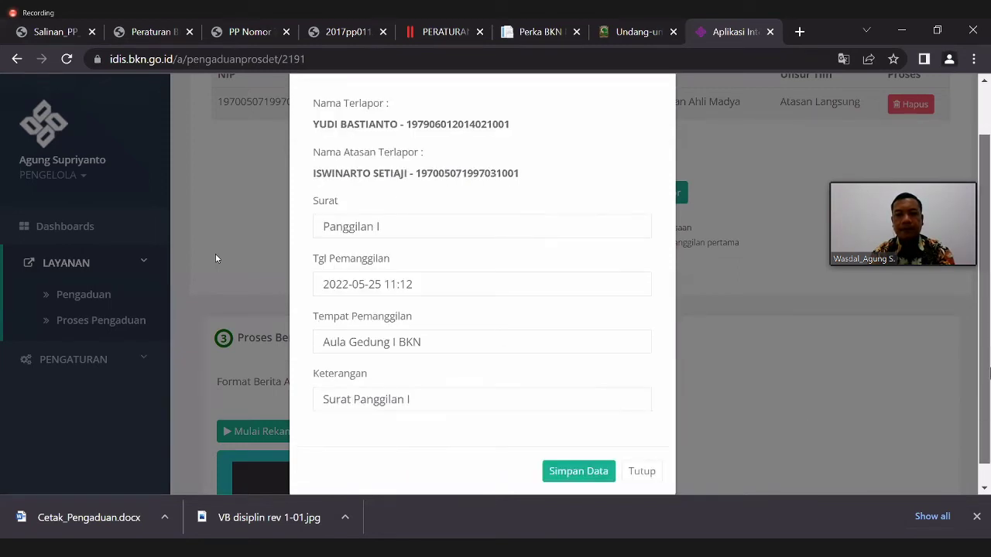
{"action": "left_click", "coordinate": [577, 450]}
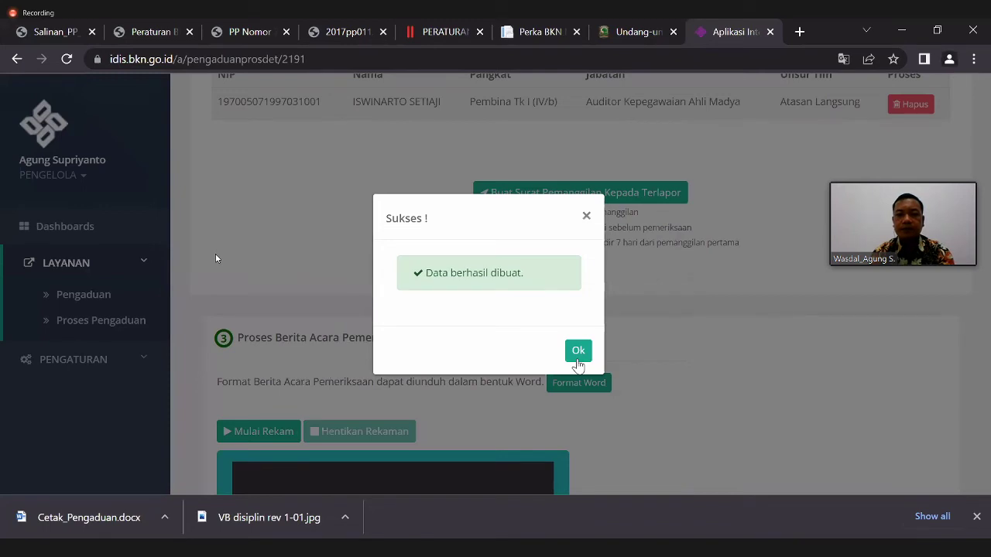
{"action": "left_click", "coordinate": [579, 353]}
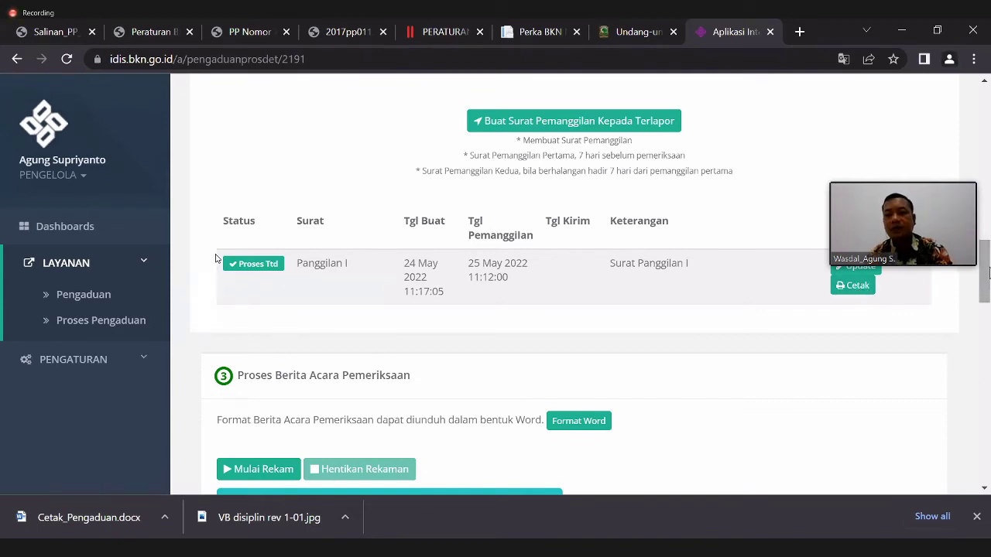
- Scroll down to section 4, Proses Pembuatan SK Penjatuhan Hukuman Disiplin
{"action": "left_click_drag", "start_coordinate": [988, 275], "coordinate": [988, 288]}
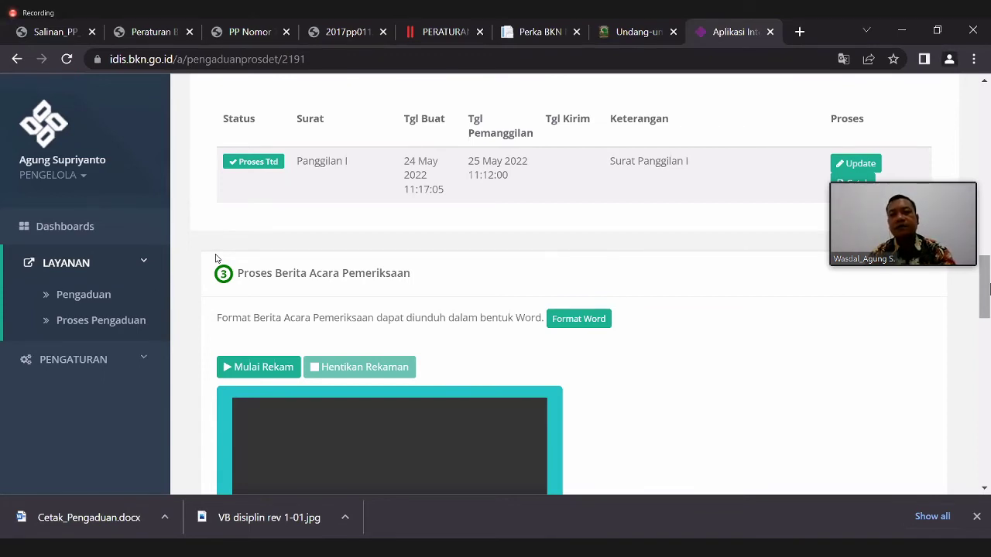
{"action": "scroll", "coordinate": [216, 259], "scroll_direction": "down", "scroll_amount": 1}
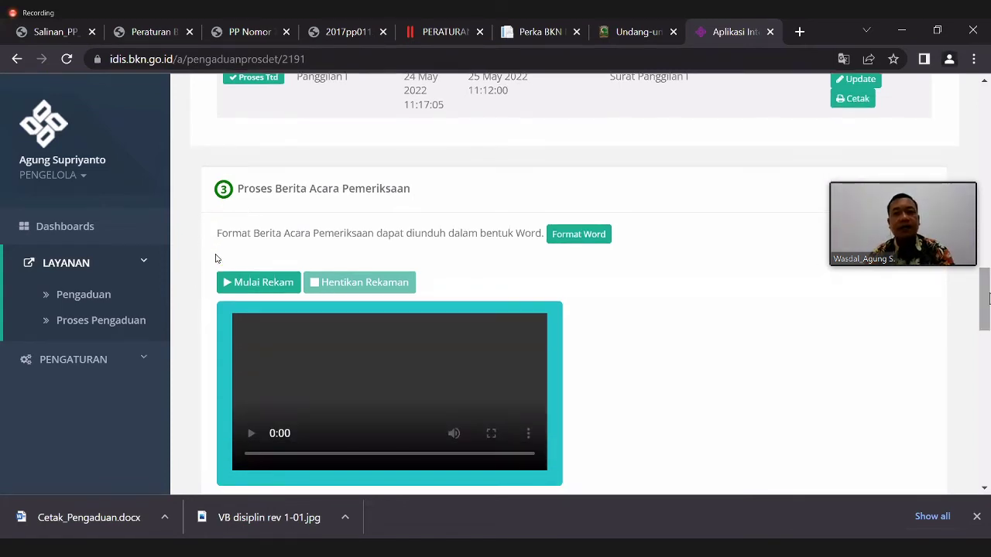
{"action": "scroll", "coordinate": [215, 259], "scroll_direction": "down", "scroll_amount": 1}
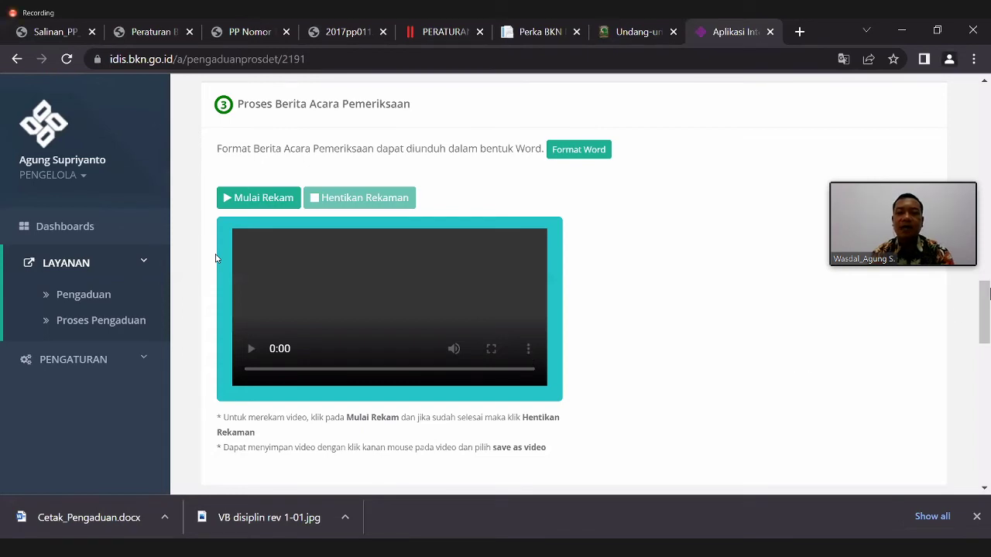
{"action": "scroll", "coordinate": [988, 316], "scroll_direction": "down", "scroll_amount": 1}
{"action": "scroll", "coordinate": [216, 258], "scroll_direction": "down", "scroll_amount": 3}
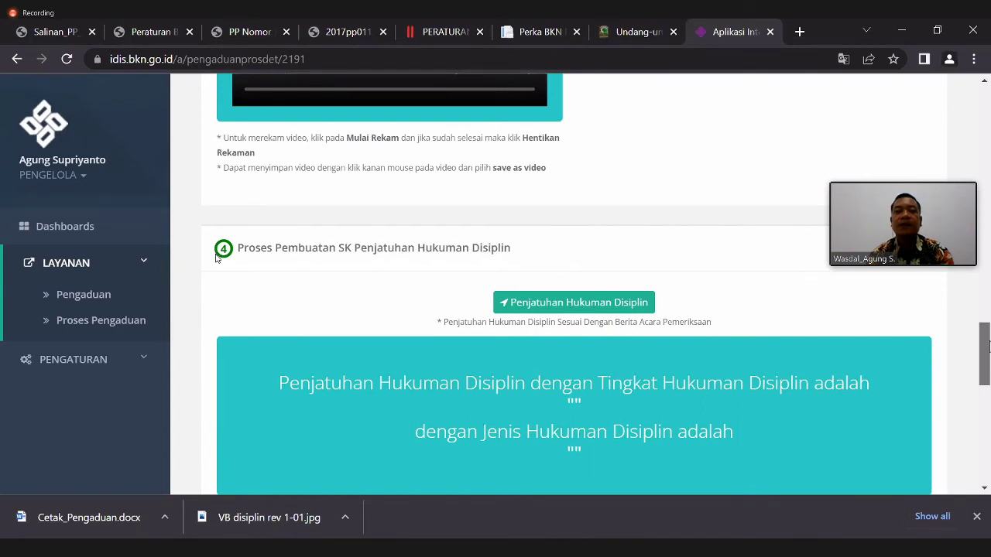
{"action": "scroll", "coordinate": [216, 258], "scroll_direction": "down", "scroll_amount": 1}
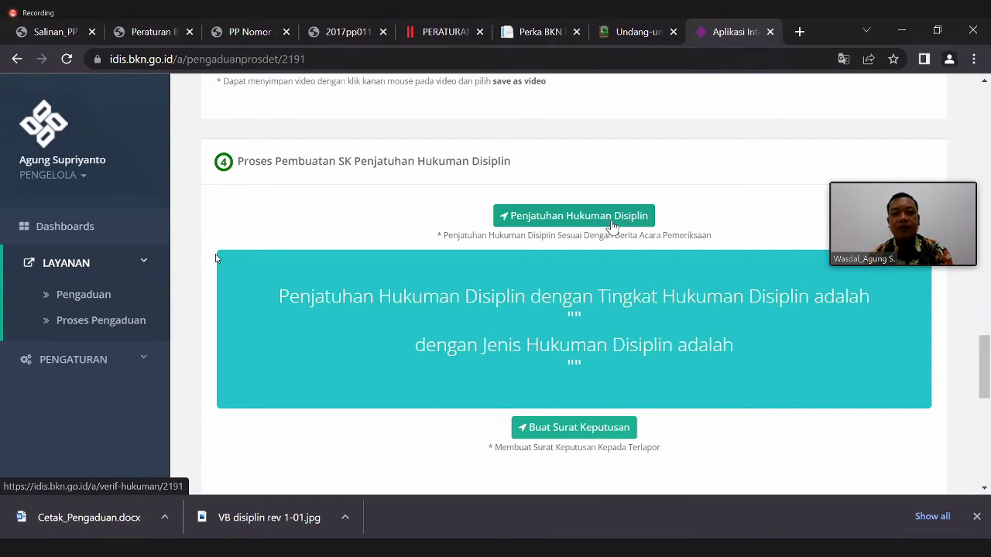
- Save the penalty as Sedang, HDS1: one-year postponement of periodic salary increase
{"action": "left_click", "coordinate": [613, 223]}
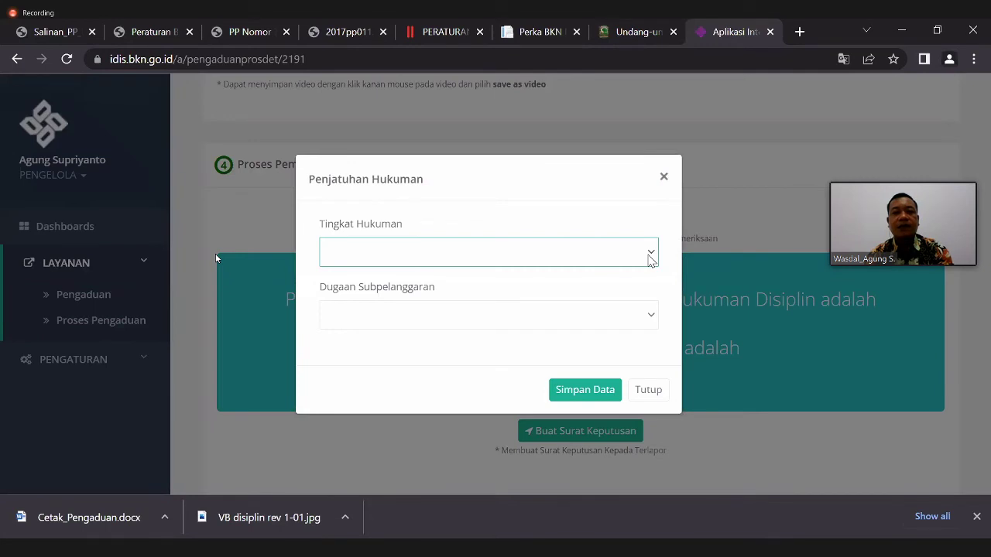
{"action": "left_click", "coordinate": [649, 260]}
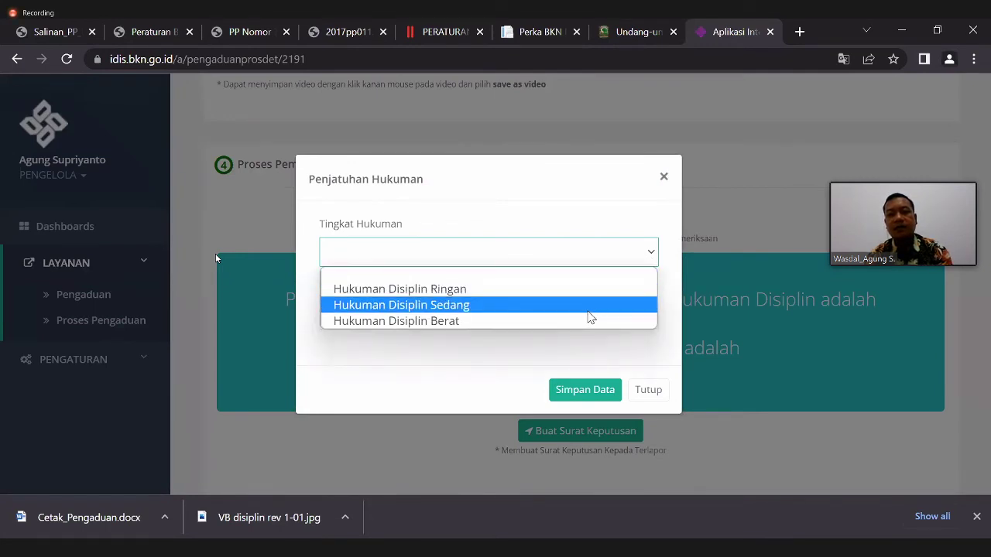
{"action": "left_click", "coordinate": [488, 311]}
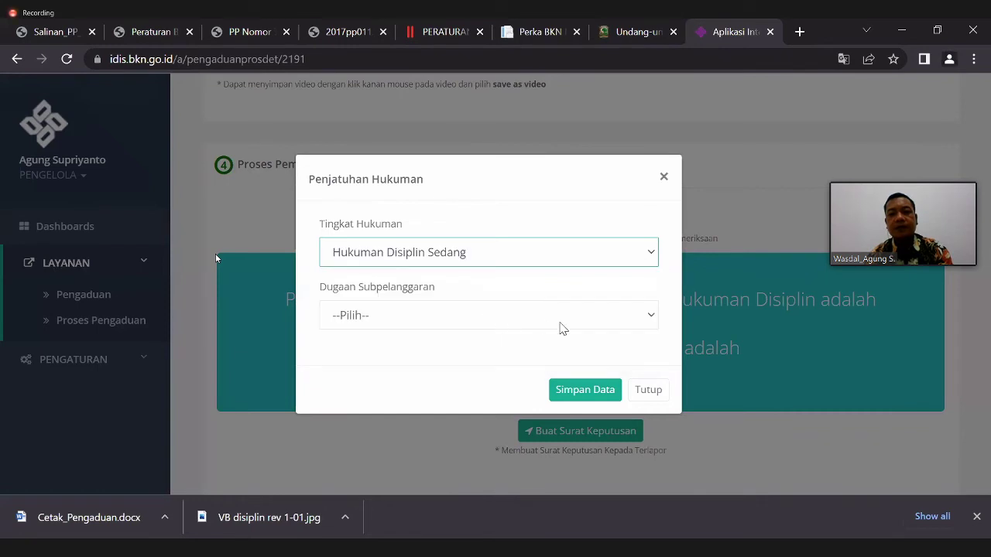
{"action": "left_click", "coordinate": [640, 330]}
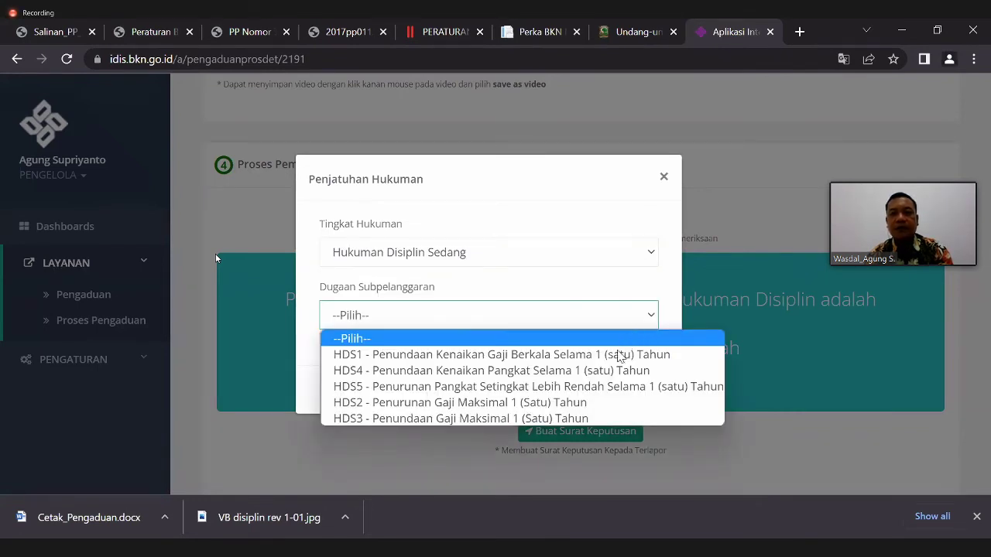
{"action": "left_click", "coordinate": [617, 355]}
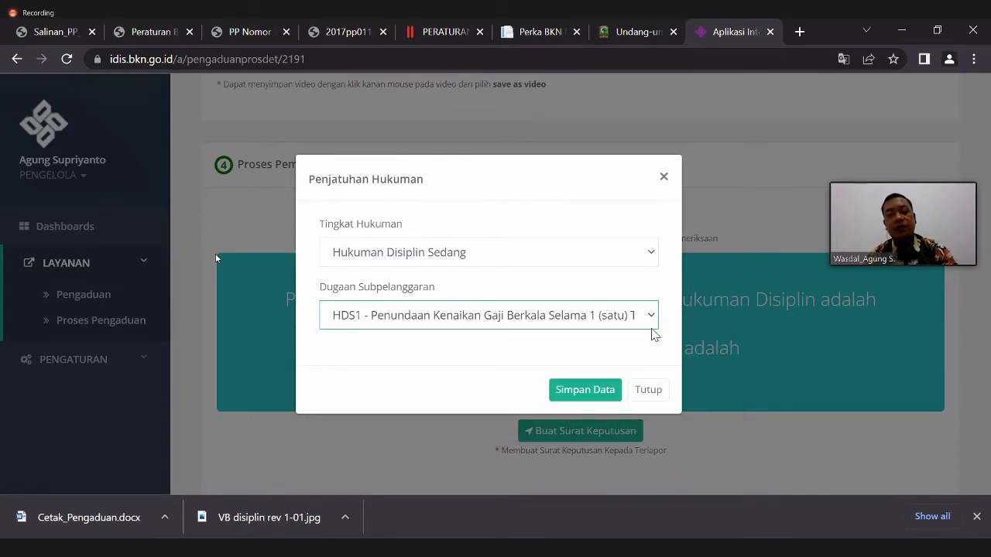
{"action": "left_click", "coordinate": [600, 390]}
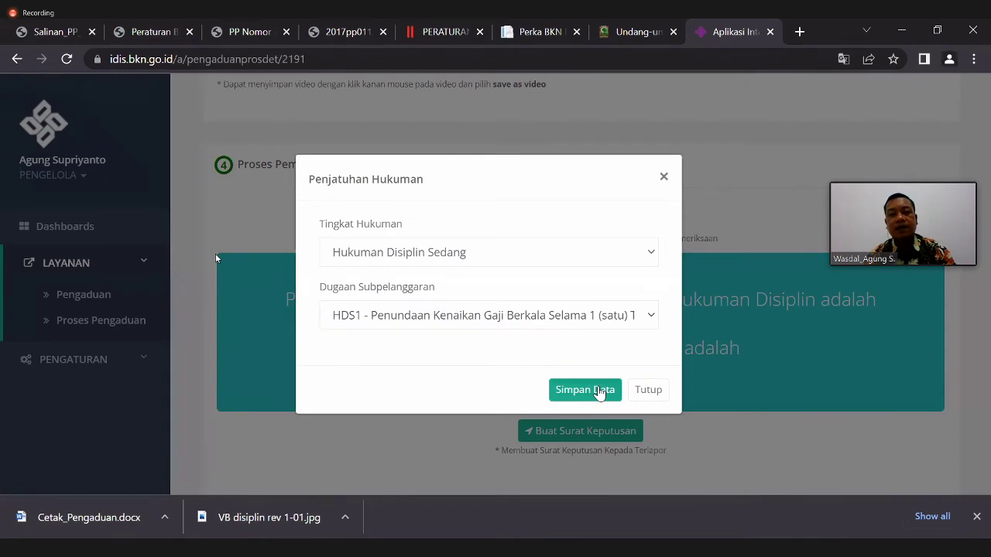
{"action": "left_click", "coordinate": [580, 352]}
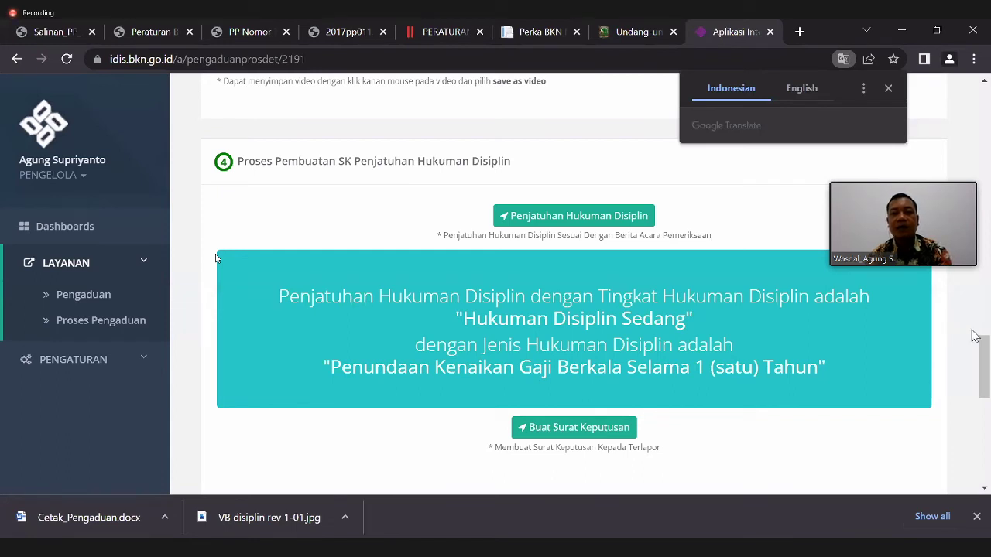
{"action": "left_click_drag", "start_coordinate": [985, 365], "coordinate": [984, 396]}
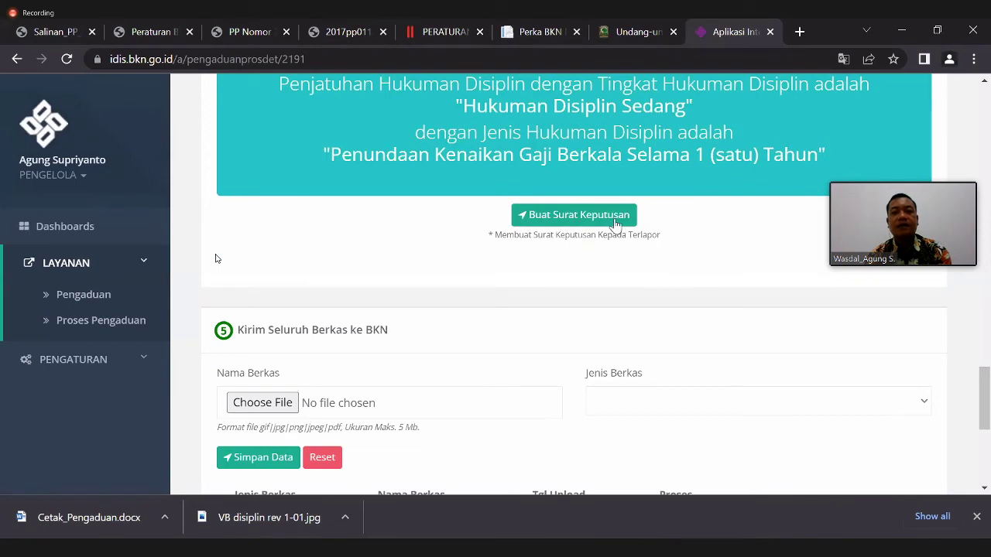
{"action": "scroll", "coordinate": [209, 224], "scroll_direction": "up", "scroll_amount": 3}
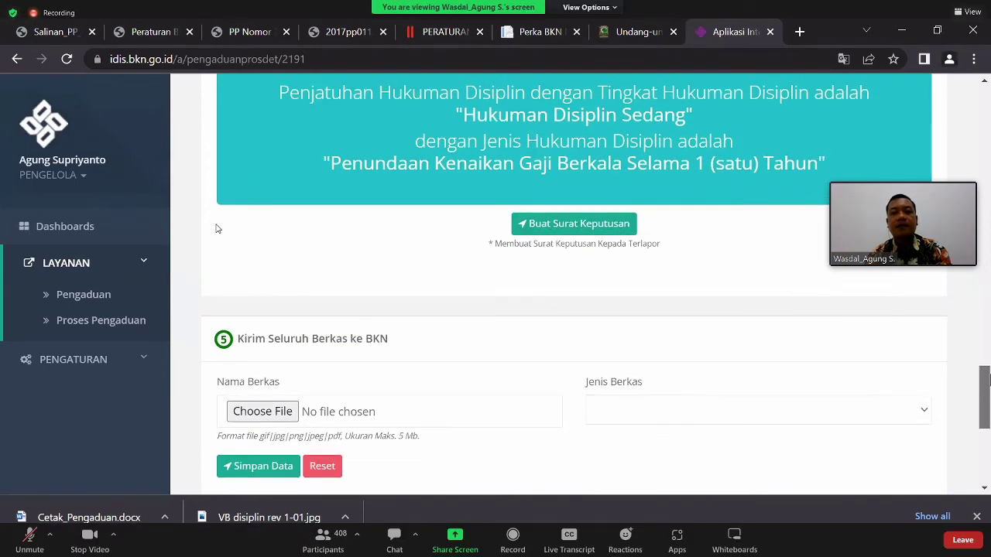
{"action": "scroll", "coordinate": [217, 228], "scroll_direction": "down", "scroll_amount": 2}
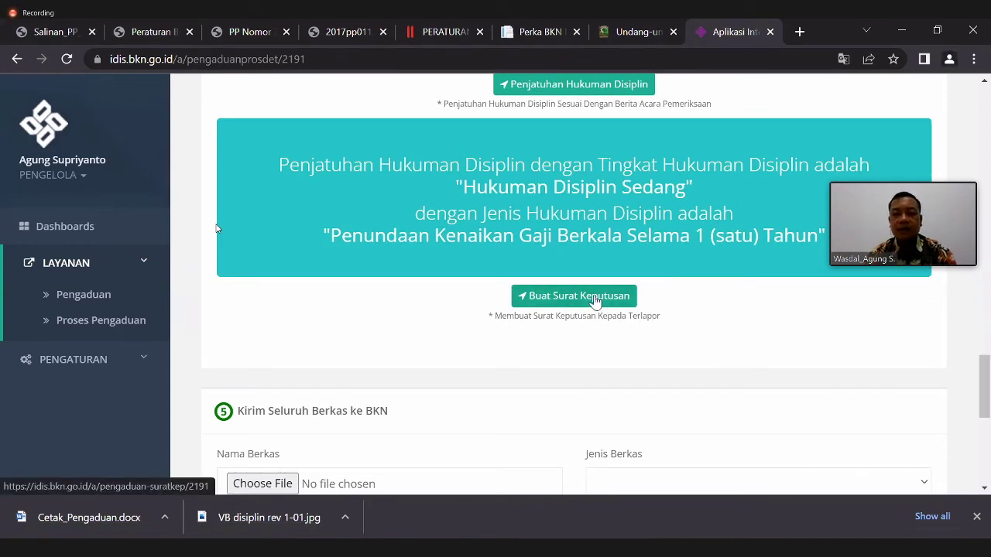
- Start the SK letter with the PPK official's name and SK number 'xxxx'
{"action": "left_click", "coordinate": [596, 300]}
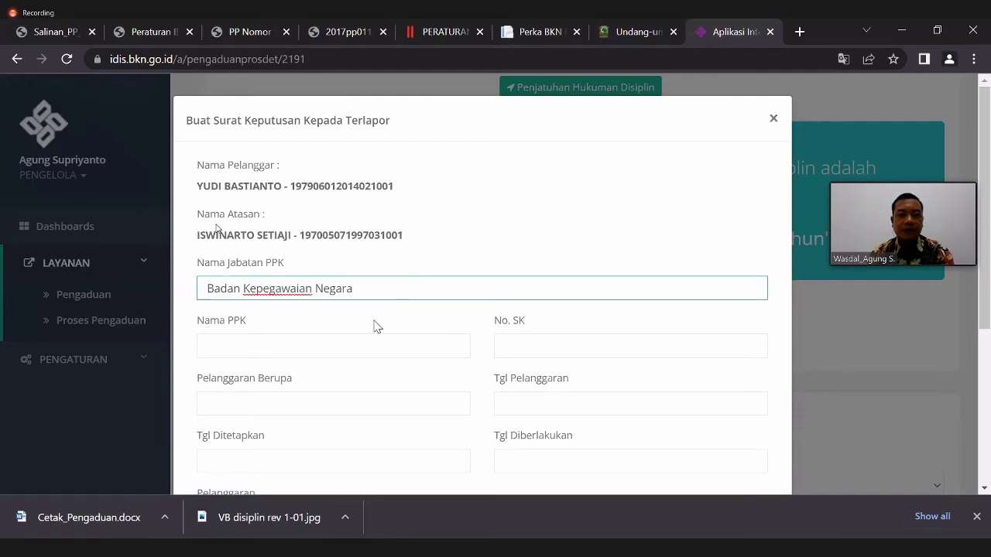
{"action": "left_click", "coordinate": [308, 347]}
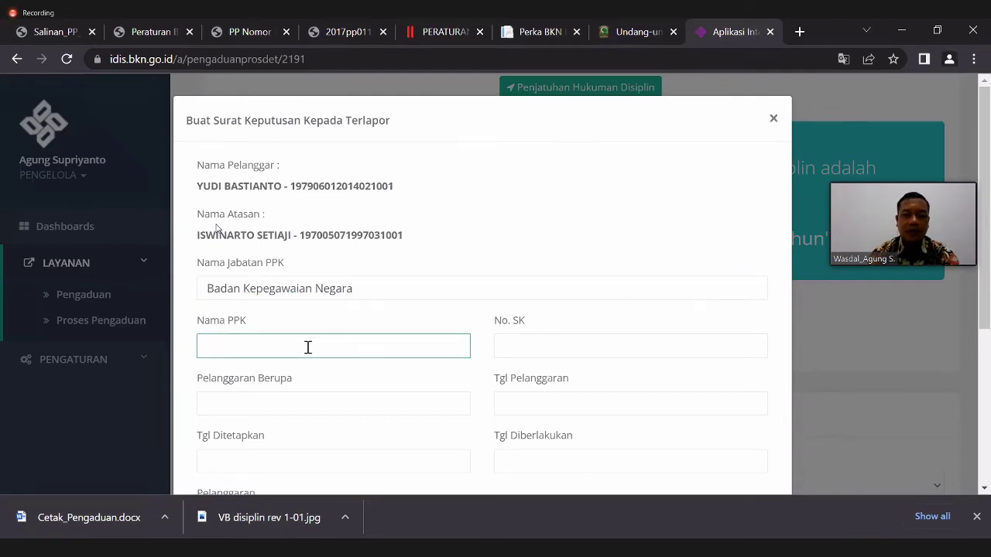
{"action": "type", "text": "Bima Har"}
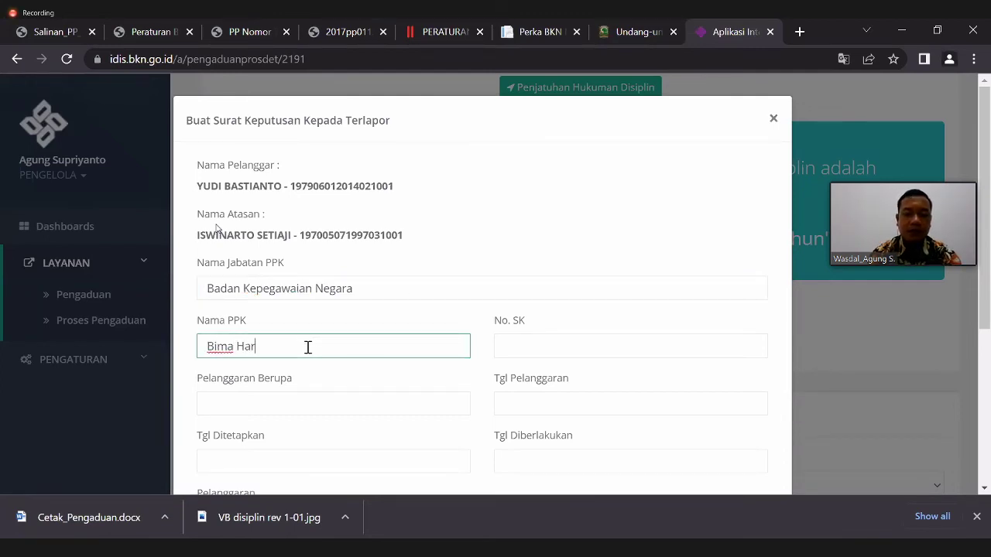
{"action": "type", "text": "i kepala"}
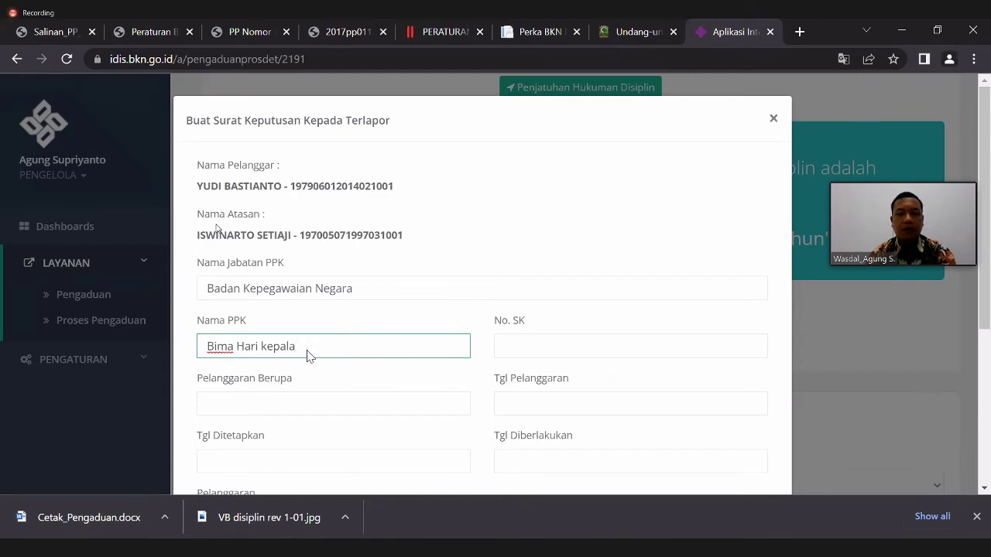
{"action": "key", "text": "BackSpace"}
{"action": "key", "text": "BackSpace"}
{"action": "key", "text": "BackSpace"}
{"action": "key", "text": "BackSpace"}
{"action": "key", "text": "BackSpace"}
{"action": "key", "text": "BackSpace"}
{"action": "type", "text": "W"}
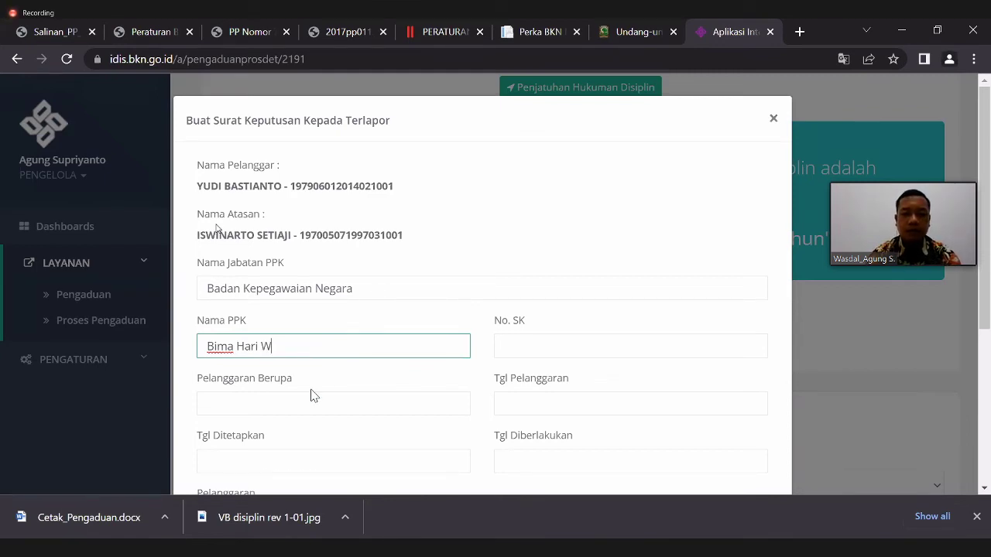
{"action": "type", "text": "in"}
{"action": "type", "text": "isana"}
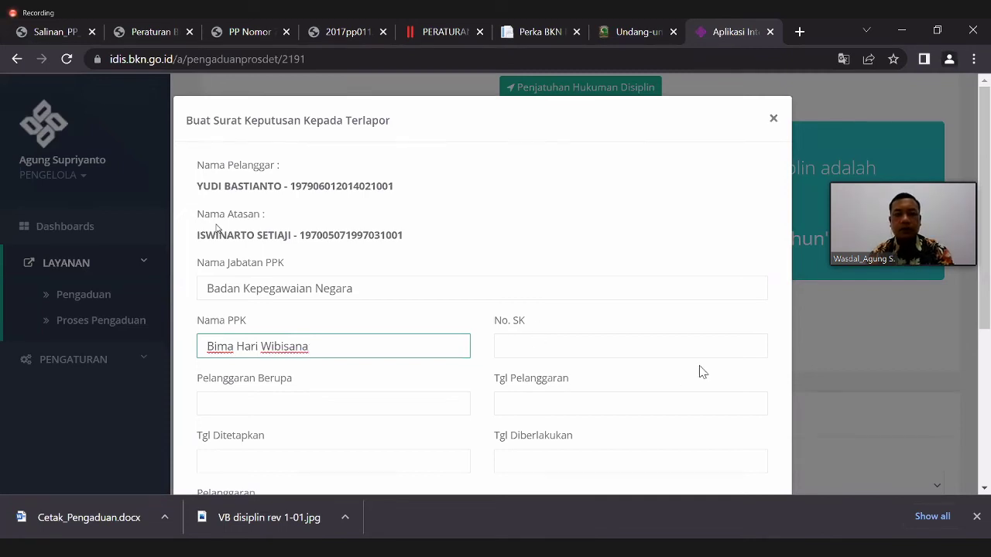
{"action": "left_click", "coordinate": [638, 358]}
{"action": "type", "text": "xxxx"}
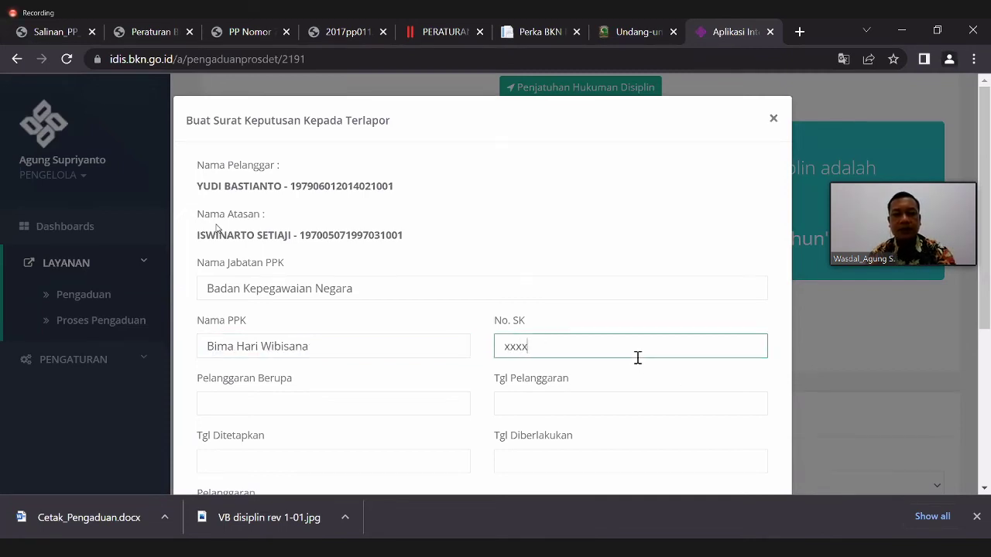
- Enter violation 'Tidak Masuk Kerja', violation date 17 May 2022 and decision date 9 June 2022
{"action": "left_click", "coordinate": [351, 407]}
{"action": "type", "text": "Mas"}
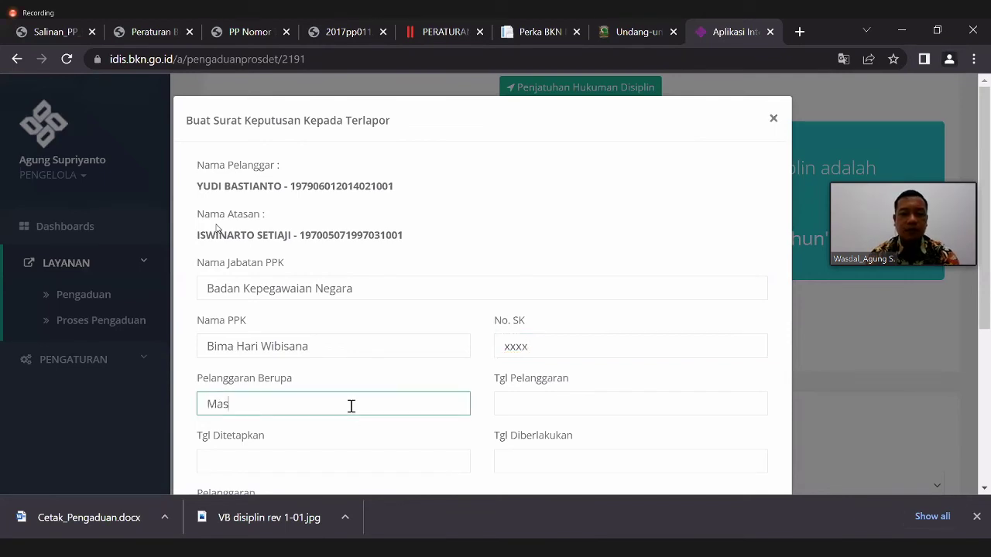
{"action": "type", "text": "uk Ker"}
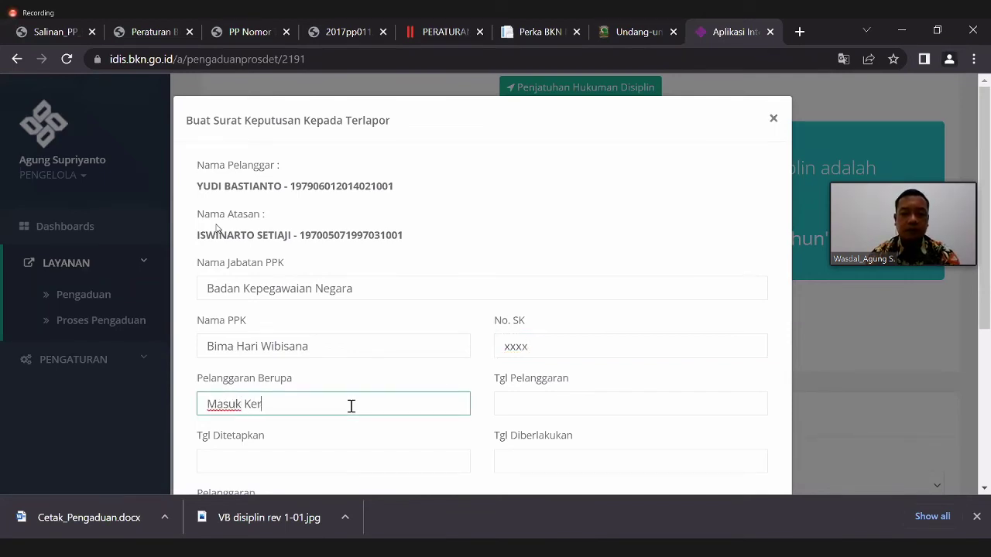
{"action": "type", "text": "ja"}
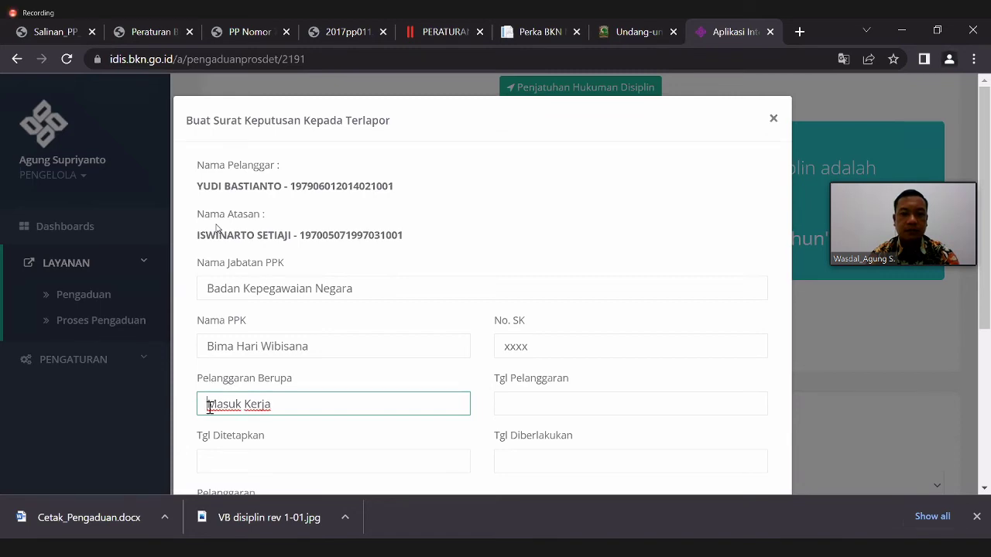
{"action": "left_click", "coordinate": [208, 404]}
{"action": "type", "text": "Tidak"}
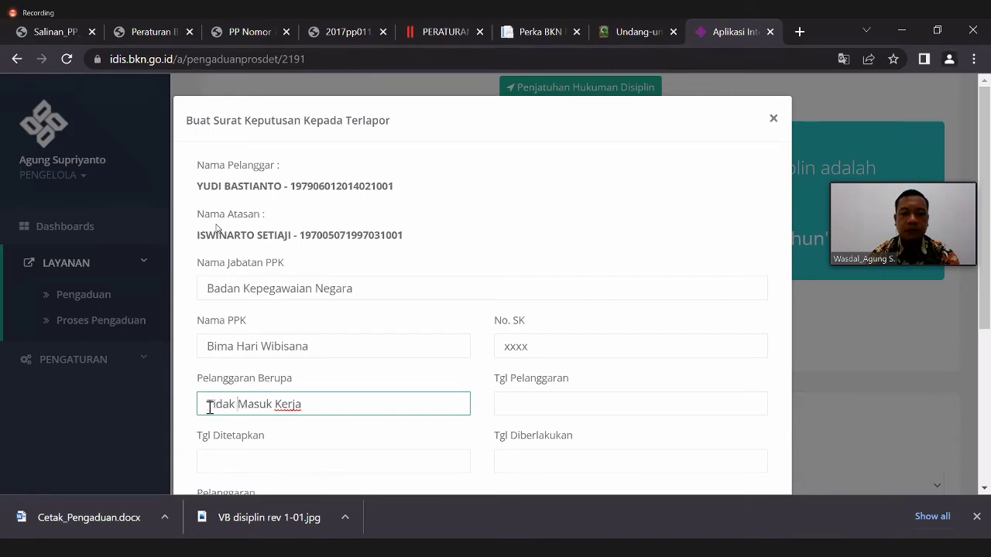
{"action": "left_click", "coordinate": [549, 408]}
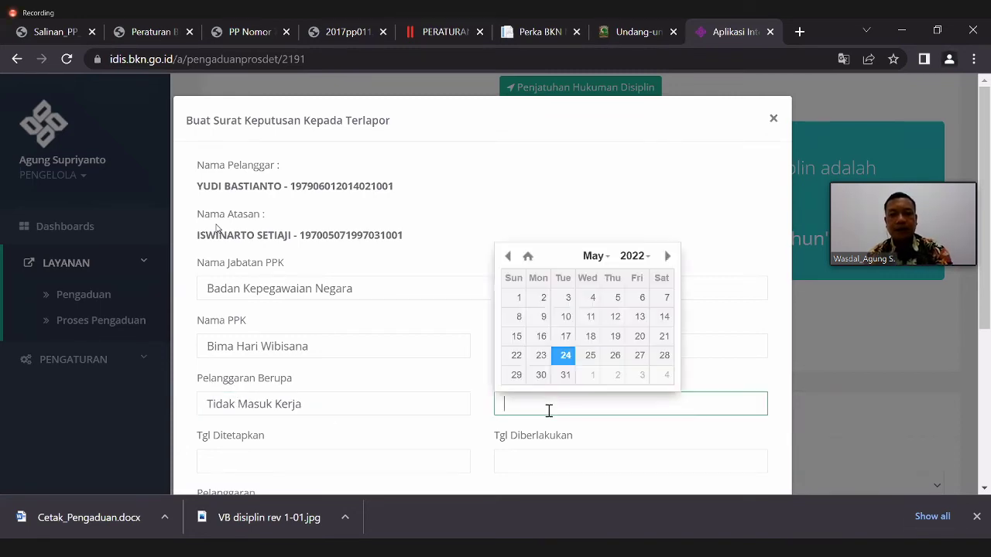
{"action": "left_click", "coordinate": [566, 337]}
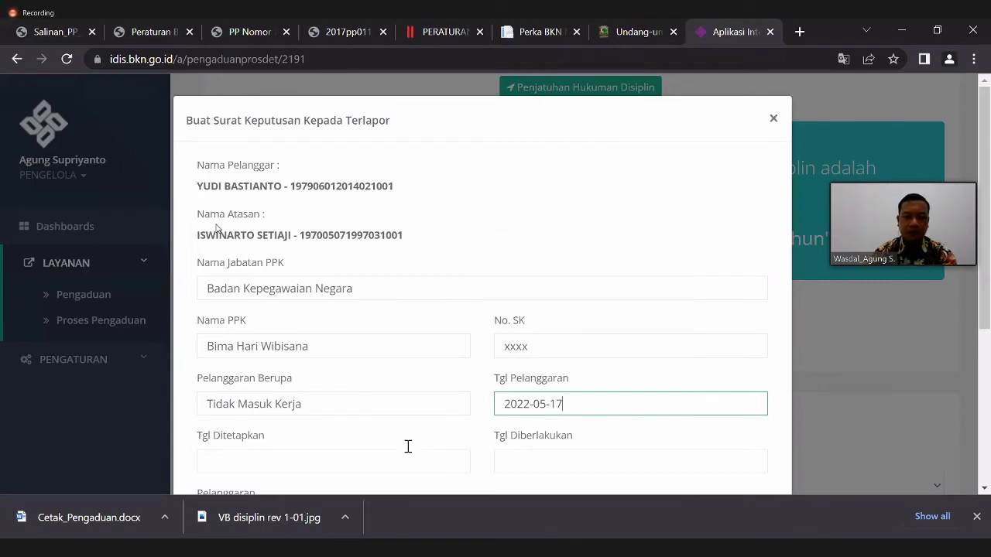
{"action": "left_click", "coordinate": [309, 462]}
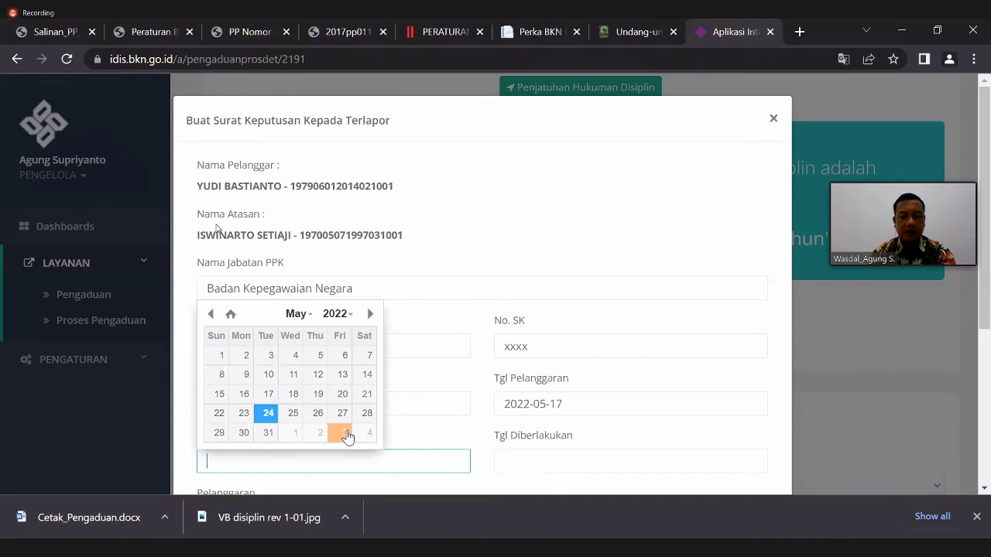
{"action": "left_click", "coordinate": [370, 314]}
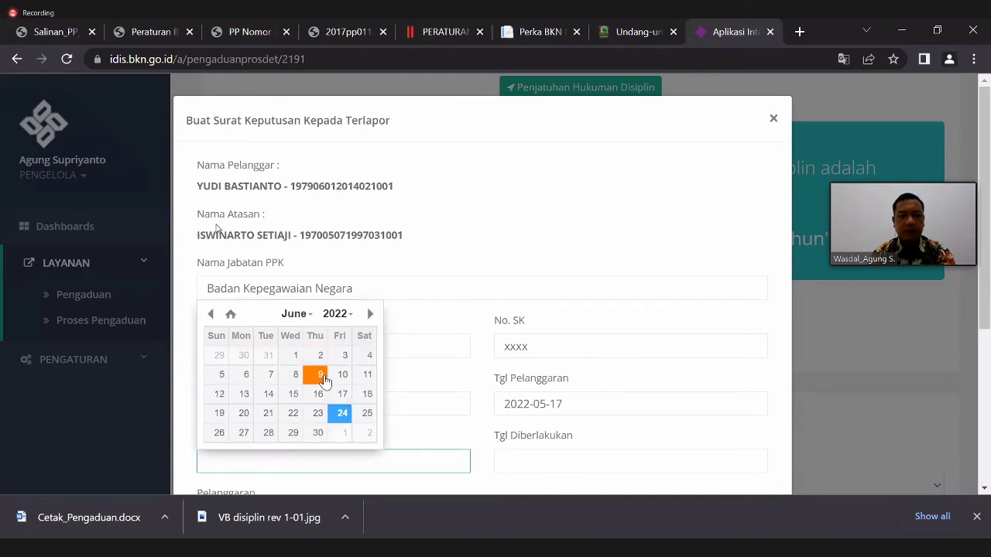
{"action": "left_click", "coordinate": [323, 379]}
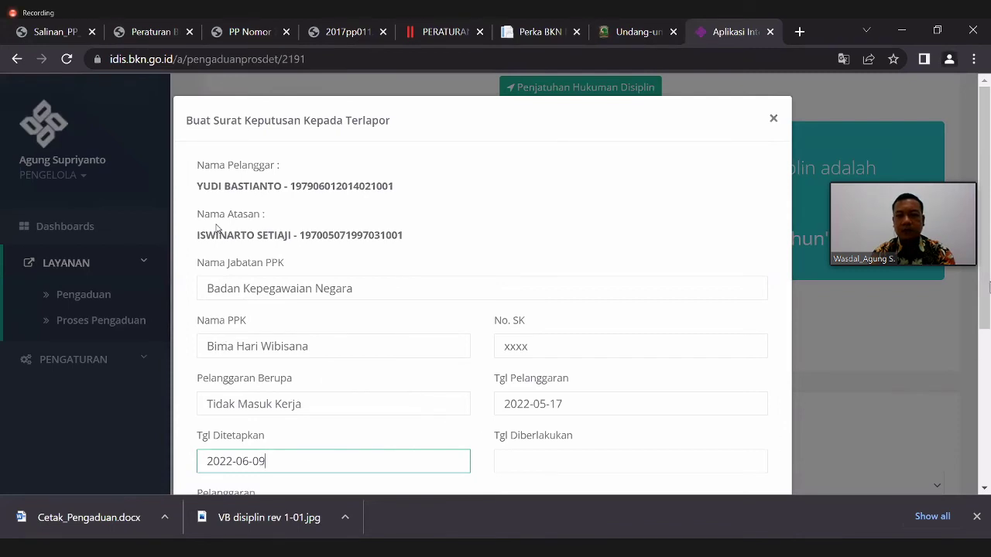
- Choose violation category Pasal 3 Angka 11 and add the remark 'Ybs'
{"action": "left_click", "coordinate": [217, 227]}
{"action": "scroll", "coordinate": [216, 226], "scroll_direction": "down", "scroll_amount": 2}
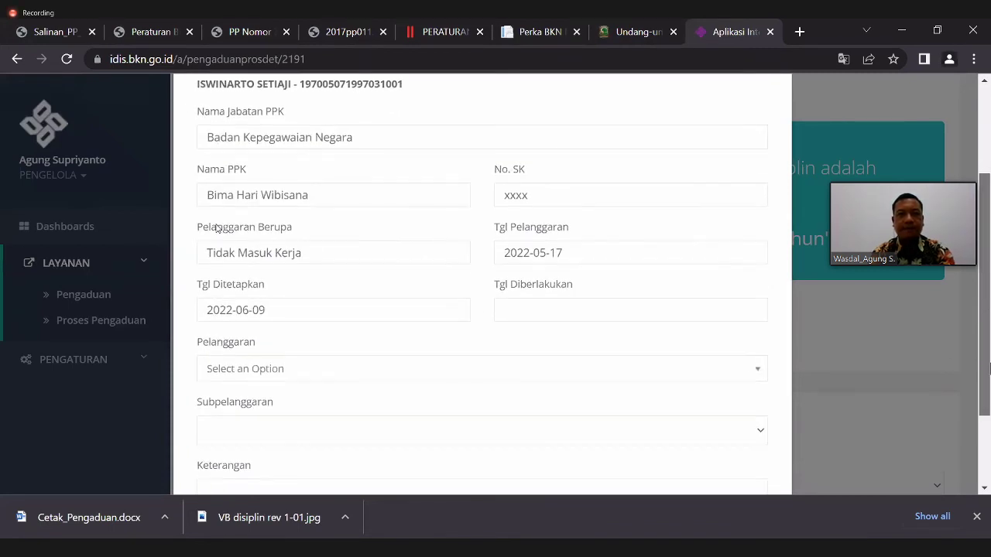
{"action": "left_click", "coordinate": [726, 369]}
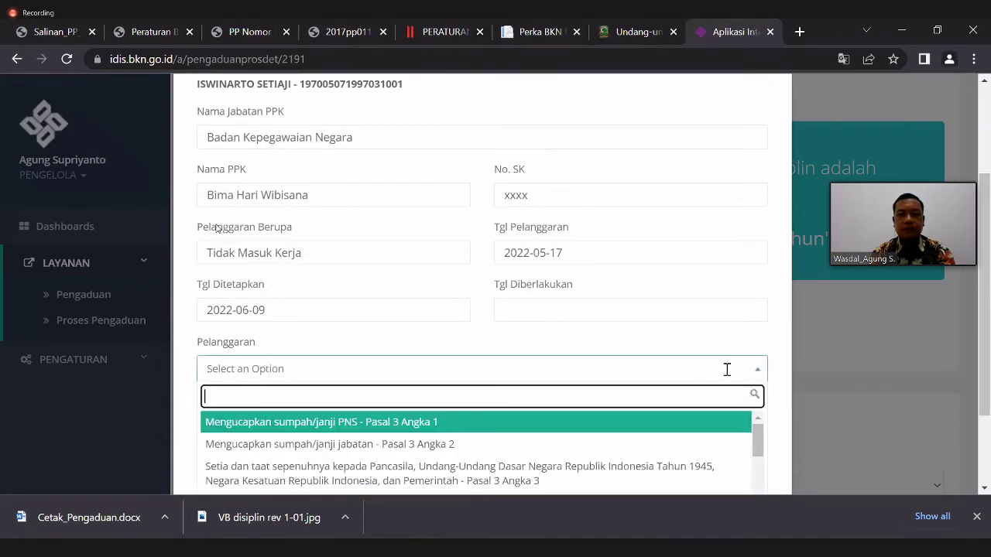
{"action": "type", "text": "masuk"}
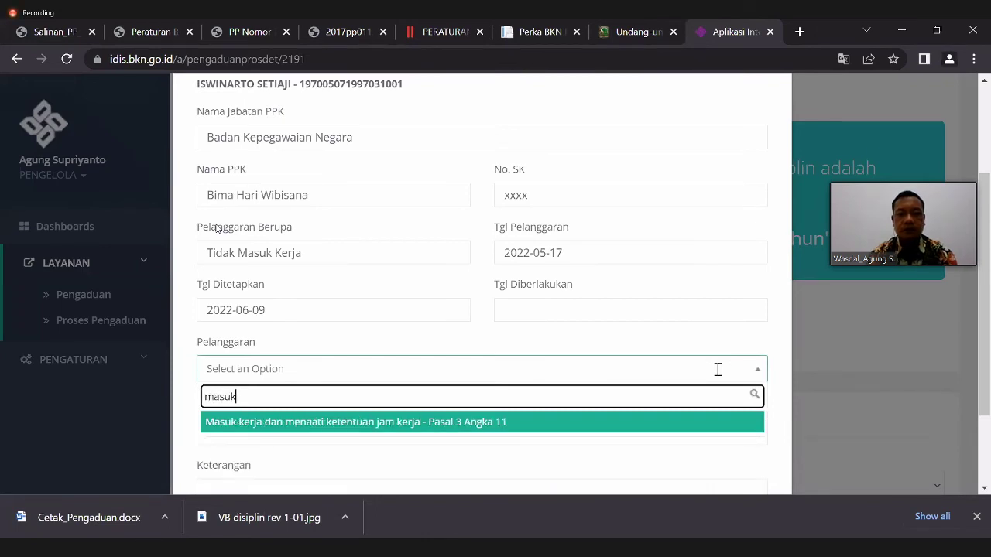
{"action": "key", "text": "Return"}
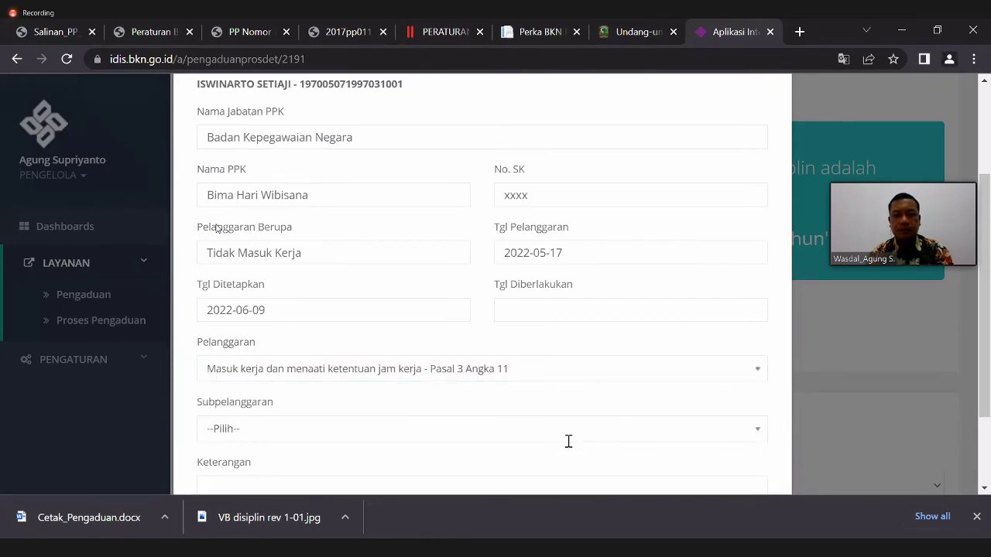
{"action": "left_click", "coordinate": [569, 437]}
{"action": "left_click", "coordinate": [603, 432]}
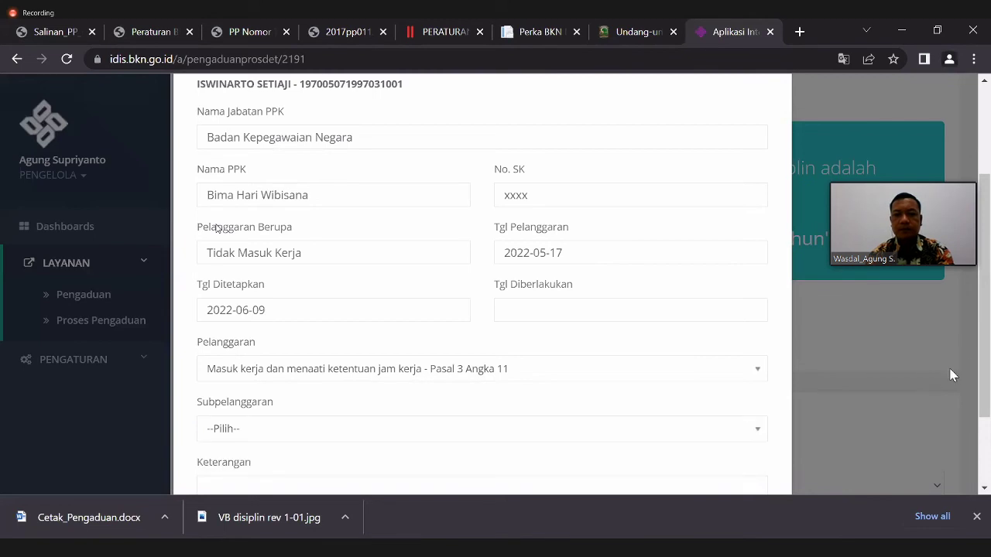
{"action": "scroll", "coordinate": [987, 430], "scroll_direction": "down", "scroll_amount": 1}
{"action": "scroll", "coordinate": [987, 429], "scroll_direction": "down", "scroll_amount": 1}
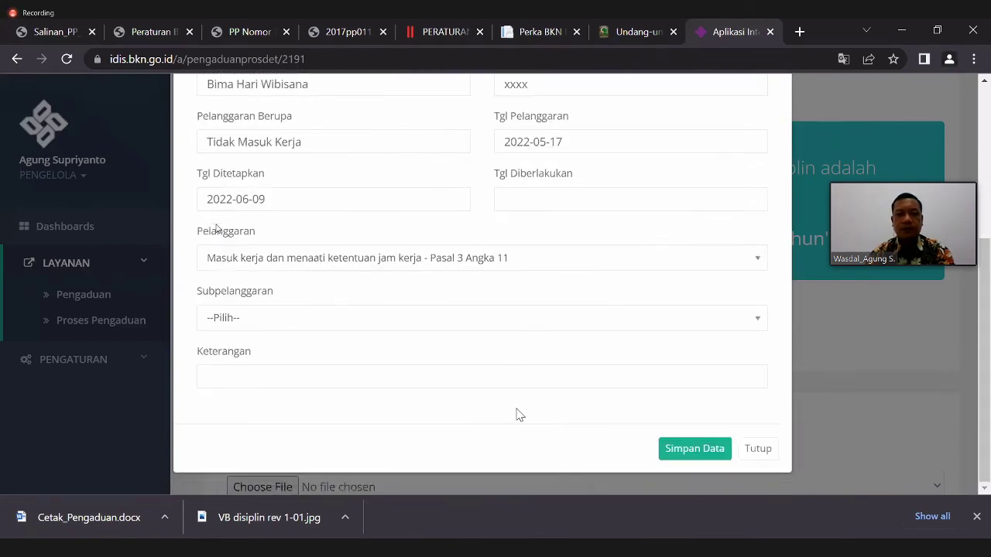
{"action": "left_click", "coordinate": [485, 369]}
{"action": "type", "text": "Y"}
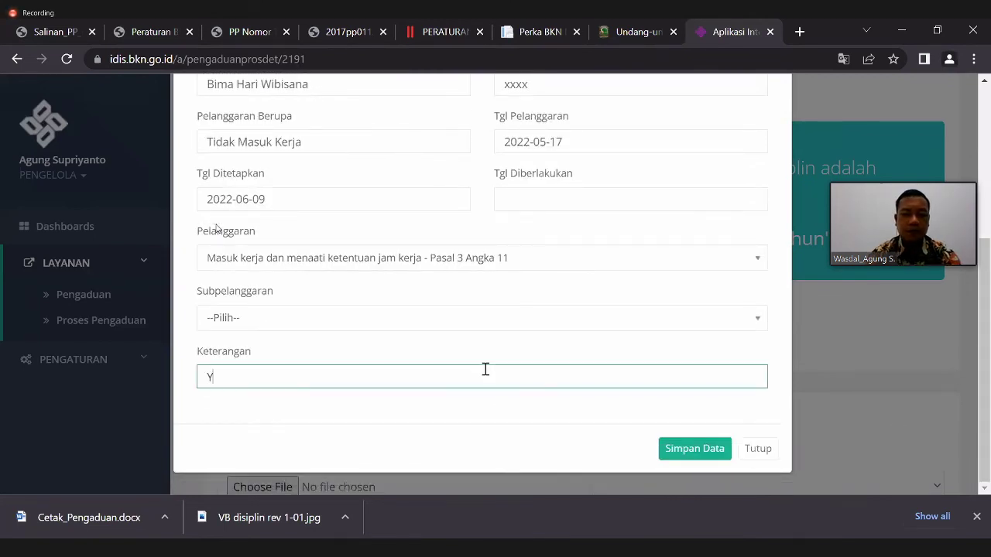
{"action": "type", "text": "bs terbukti"}
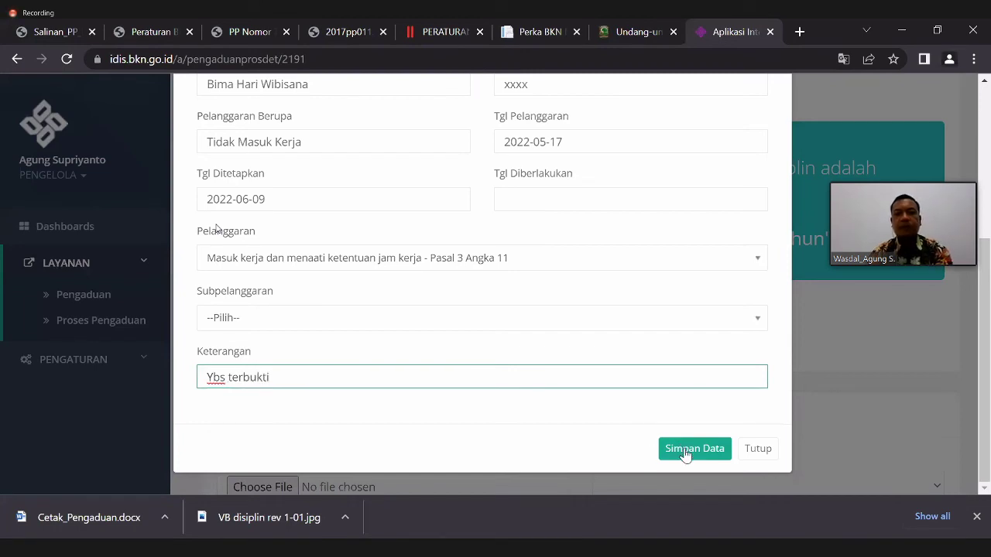
{"action": "left_click", "coordinate": [672, 448]}
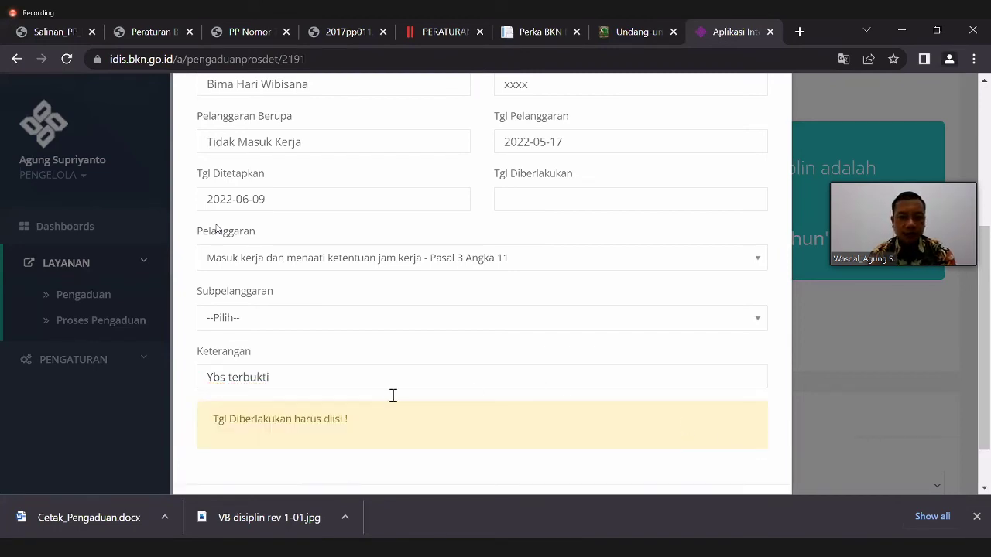
- Set the effective date to 22 July 2022 and save the decision letter
{"action": "left_click", "coordinate": [567, 207]}
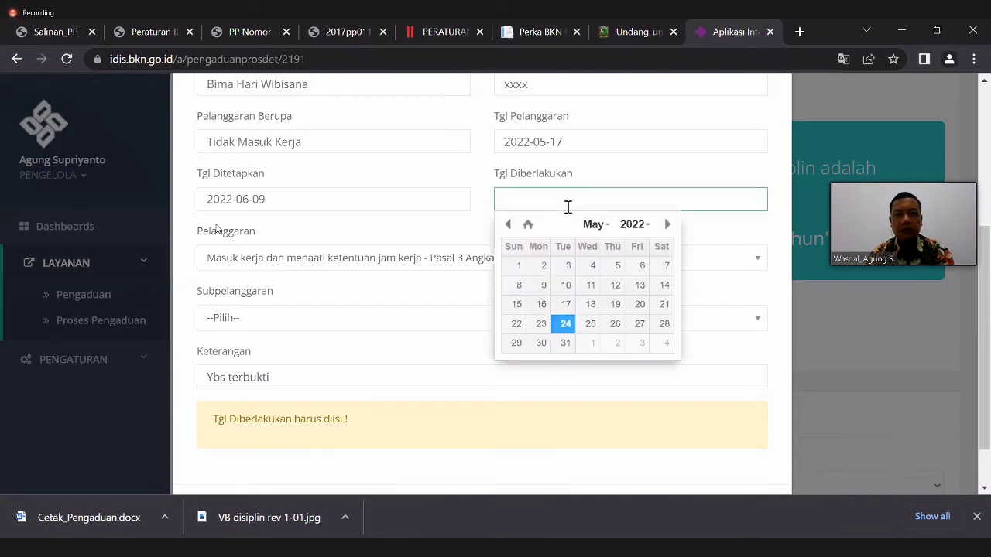
{"action": "left_click", "coordinate": [667, 224]}
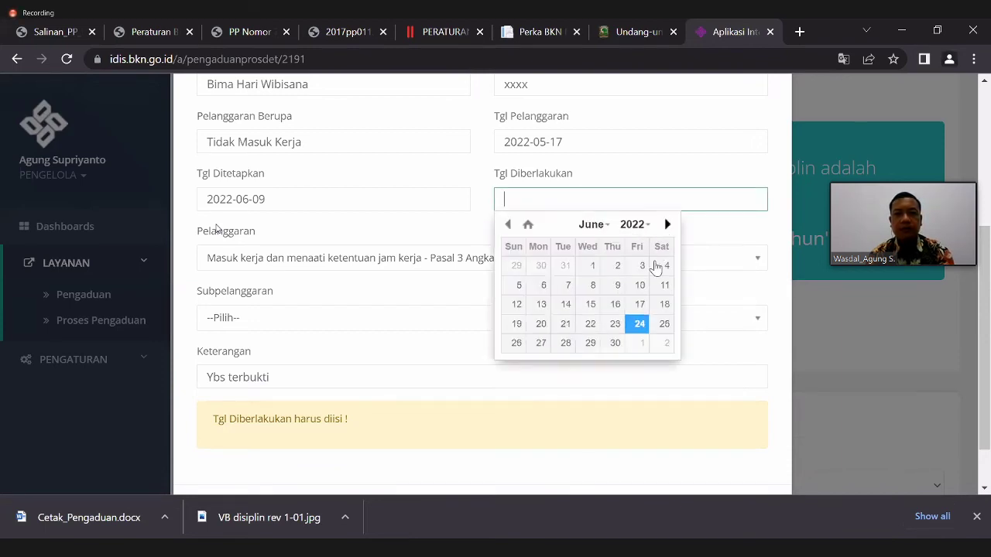
{"action": "left_click", "coordinate": [593, 305]}
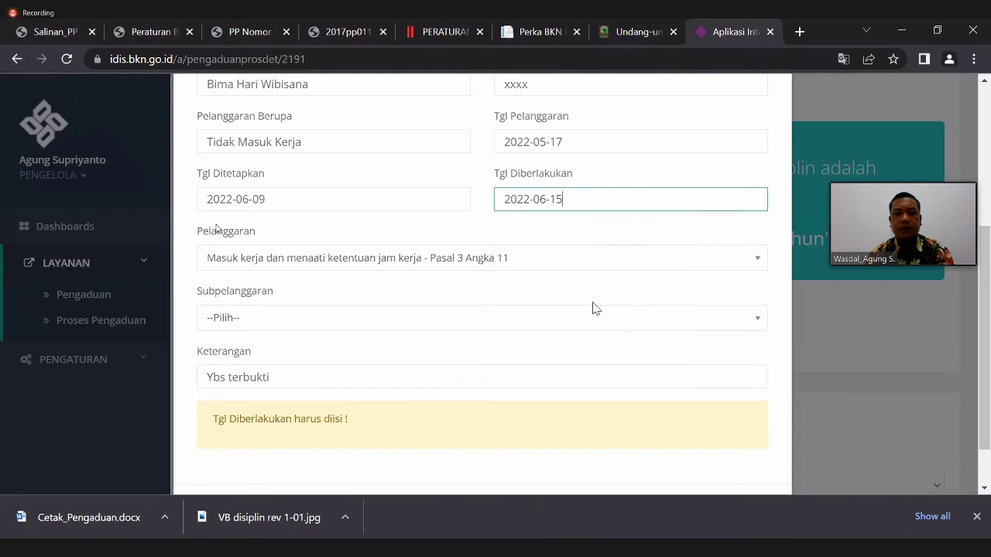
{"action": "left_click", "coordinate": [632, 208]}
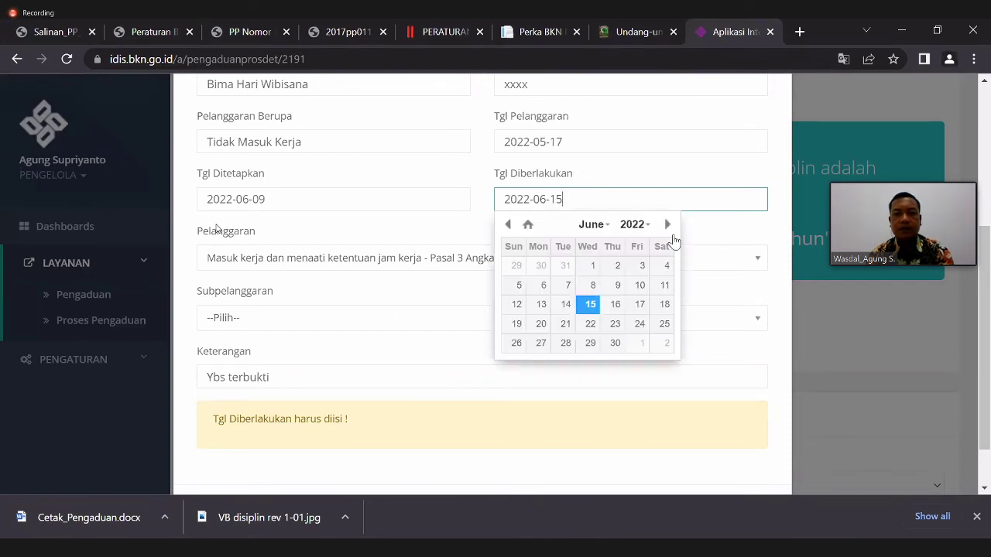
{"action": "left_click", "coordinate": [667, 224]}
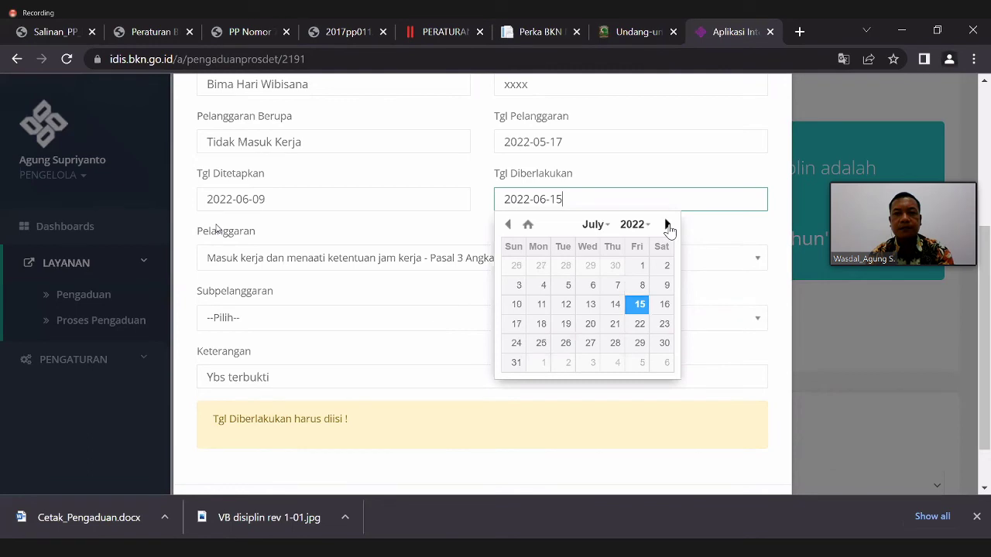
{"action": "left_click", "coordinate": [638, 325]}
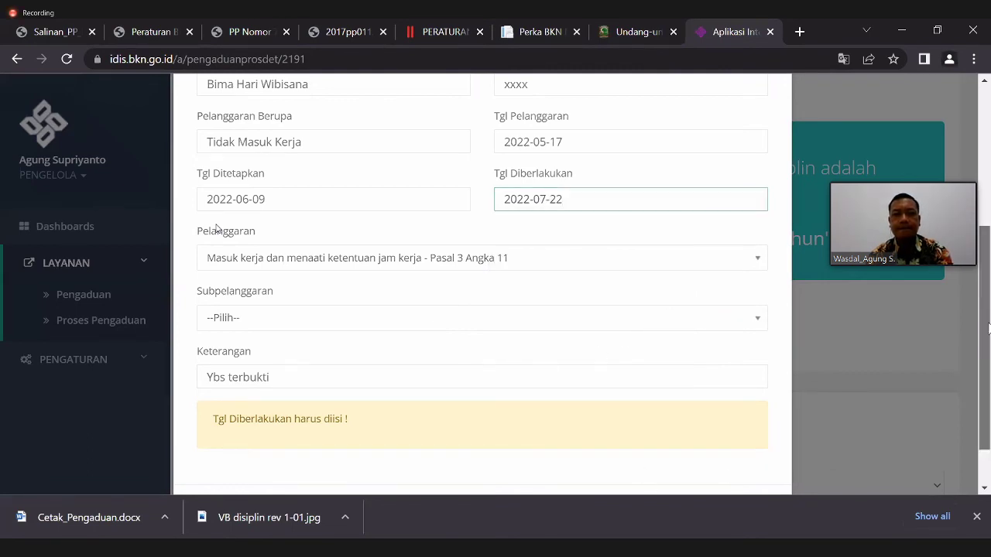
{"action": "scroll", "coordinate": [766, 405], "scroll_direction": "down", "scroll_amount": 1}
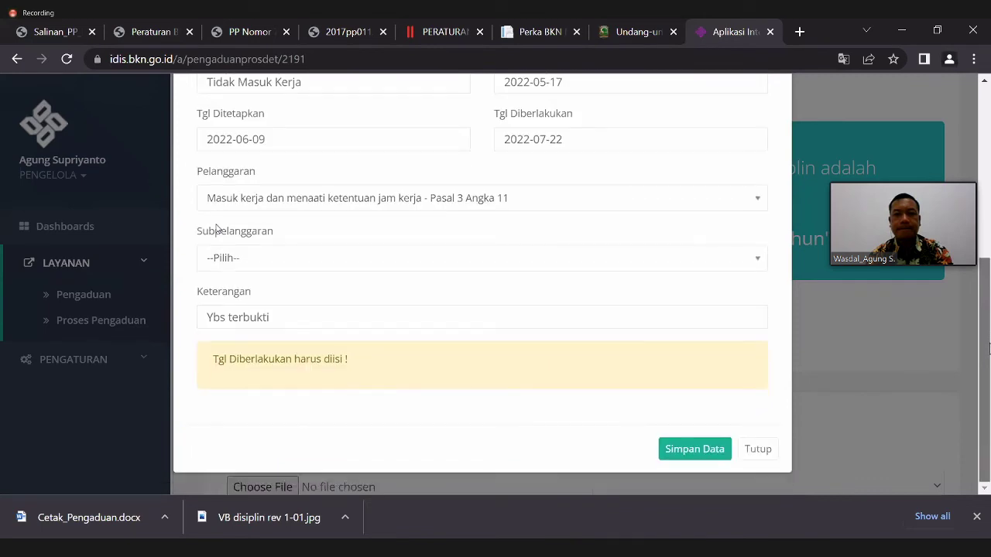
{"action": "left_click", "coordinate": [694, 449]}
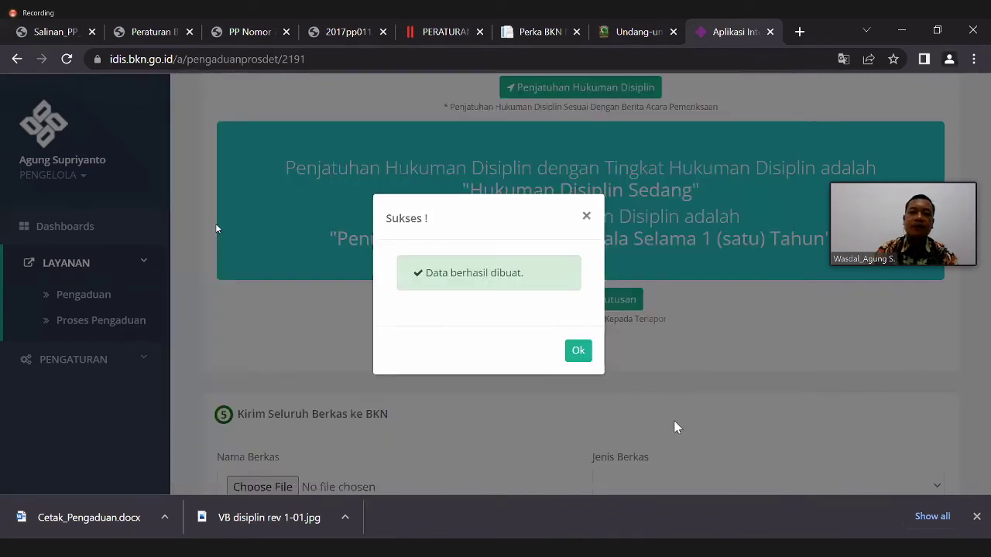
- Dismiss the success notice and scroll to the new decree row, effective 22 Jul 2022
{"action": "left_click", "coordinate": [580, 355]}
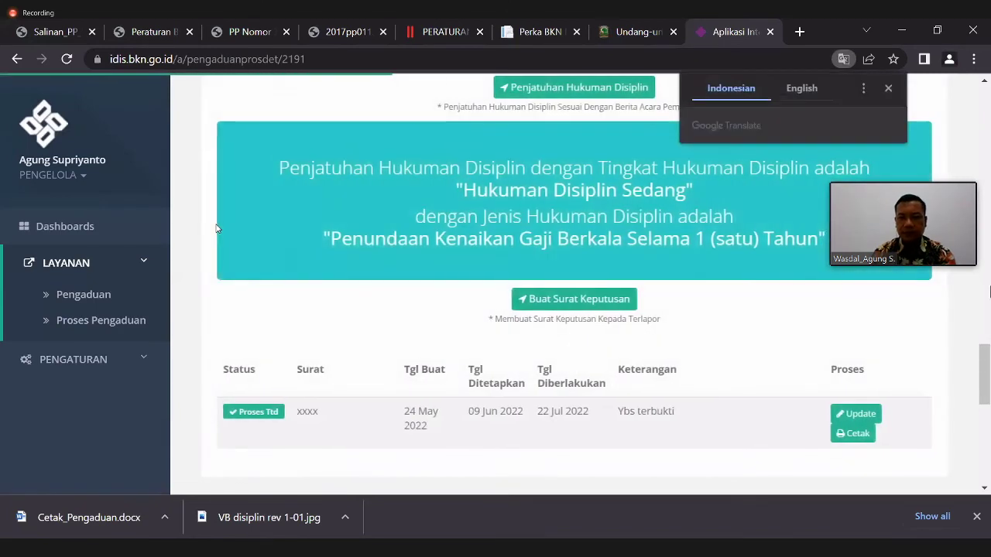
{"action": "scroll", "coordinate": [987, 356], "scroll_direction": "down", "scroll_amount": 2}
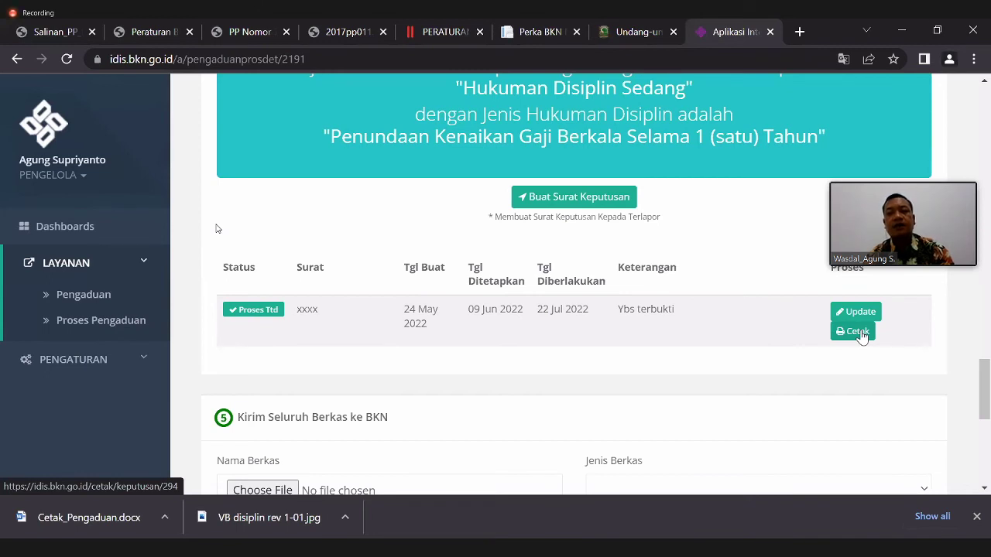
- Download Cetak_SK.docx using the decree row's Cetak button
{"action": "left_click", "coordinate": [859, 333]}
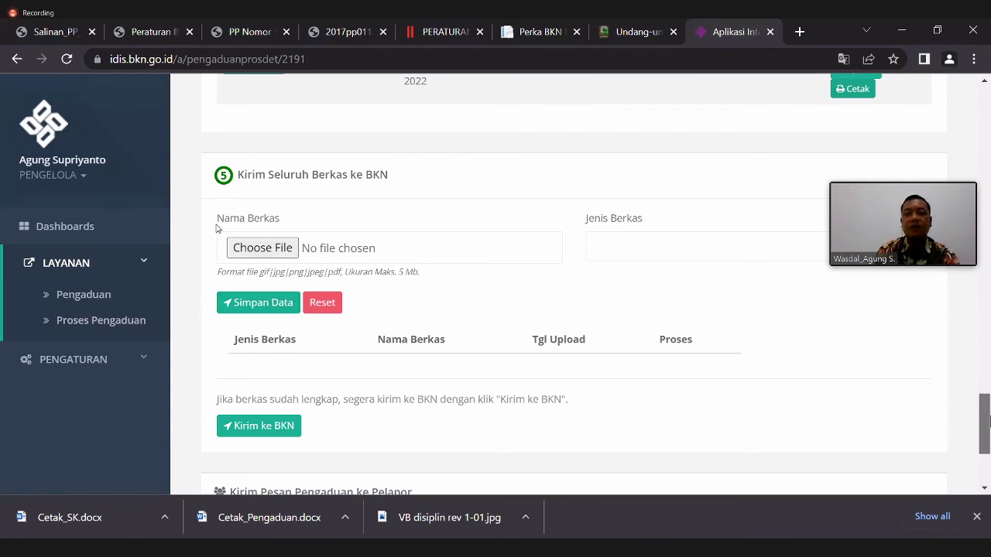
- Scroll to Kirim Pesan Pengaduan ke Pelapor and open the Kirim Pesan dialog
{"action": "left_click_drag", "start_coordinate": [988, 413], "coordinate": [988, 439]}
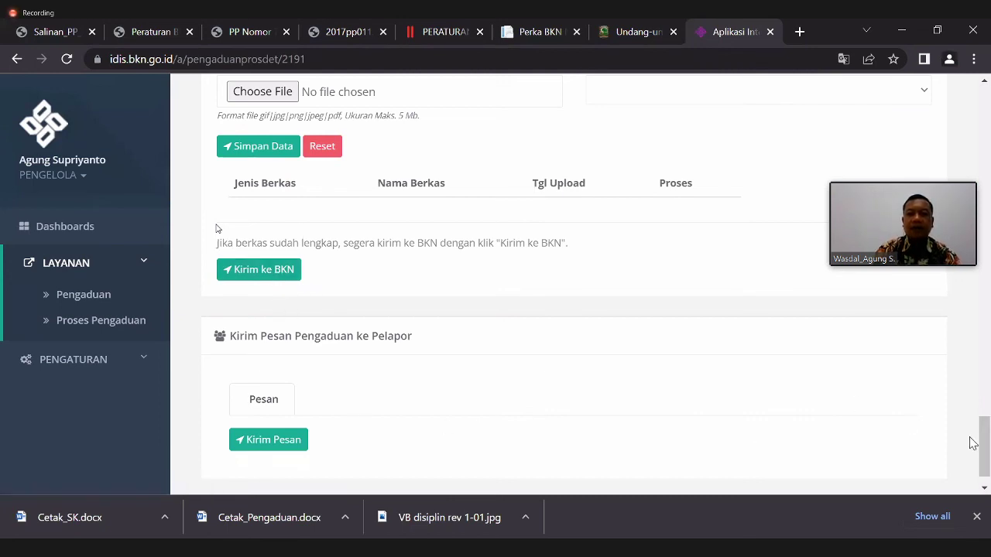
{"action": "left_click_drag", "start_coordinate": [986, 441], "coordinate": [988, 465]}
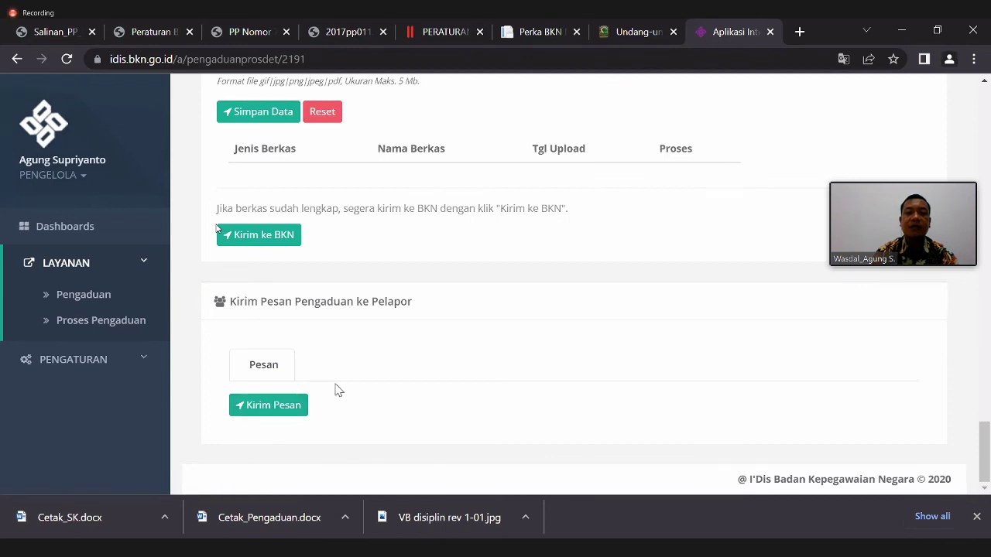
{"action": "left_click", "coordinate": [288, 410]}
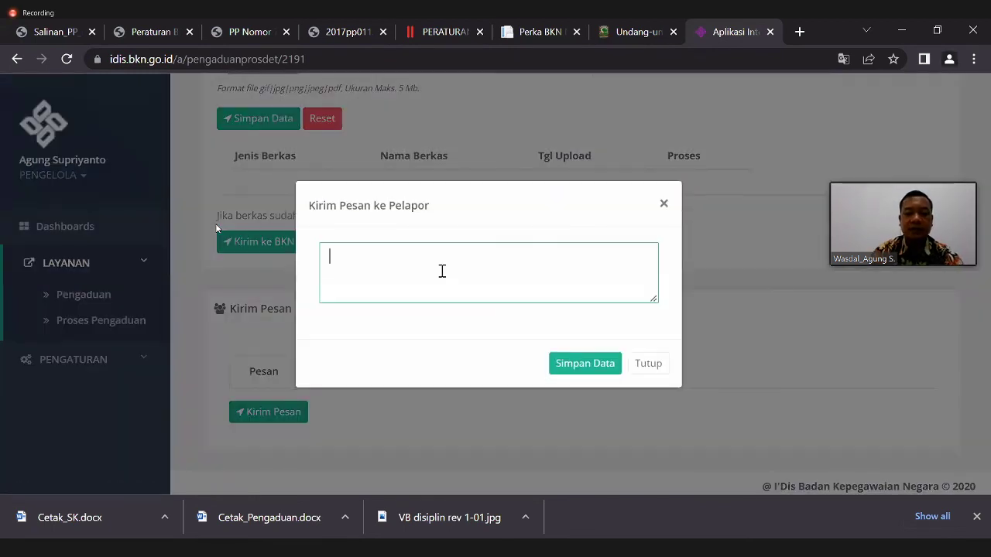
- Type and correct the message ending 'Penjatuhan hukuman Disiplin', send it and confirm
{"action": "type", "text": "Pengad"}
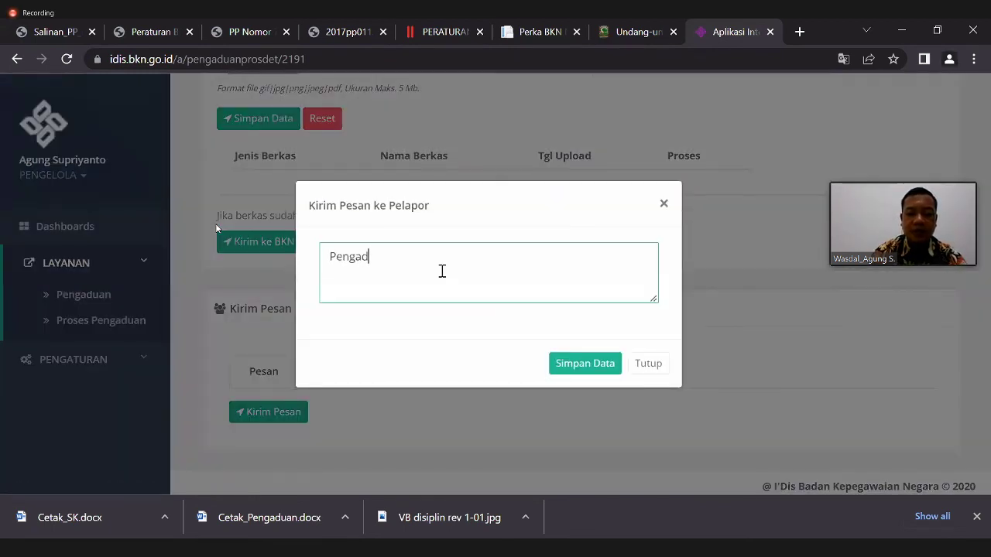
{"action": "type", "text": "uan sudah kami"}
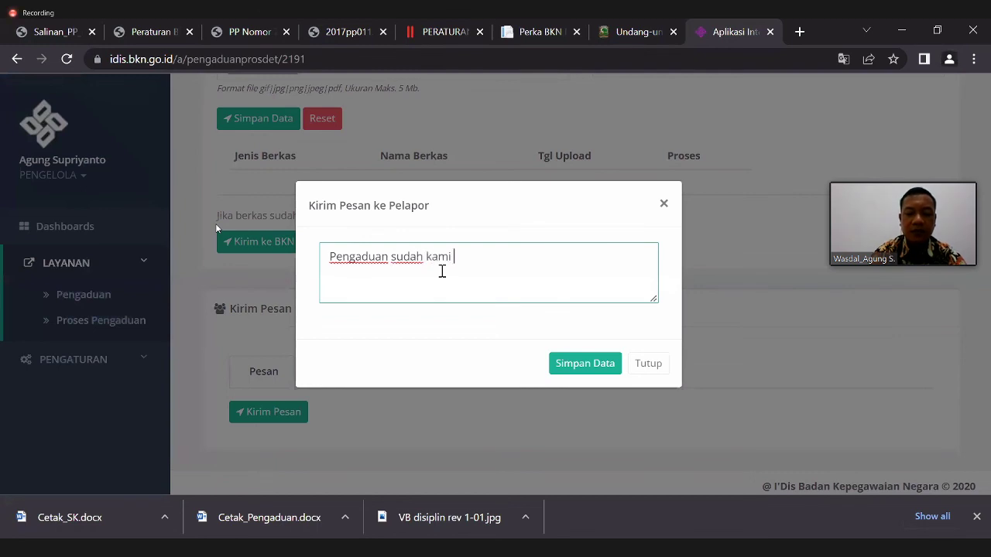
{"action": "type", "text": " tindak lanjuti"}
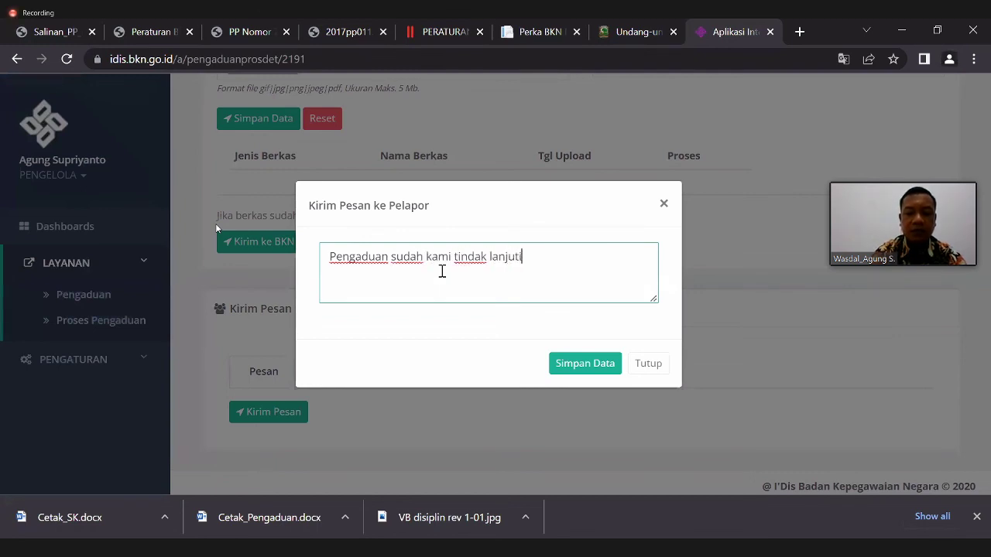
{"action": "type", "text": " dengan S"}
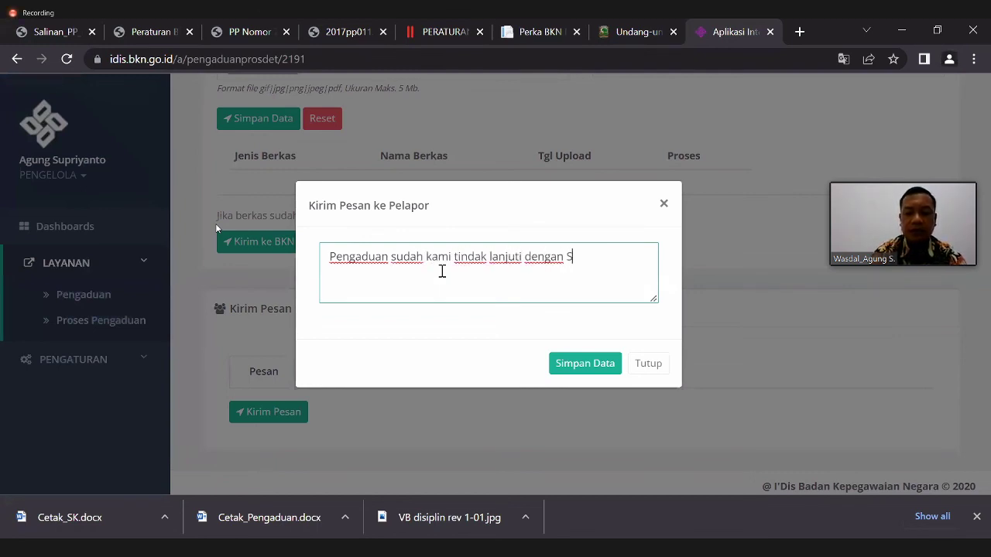
{"action": "type", "text": "K Disiplin"}
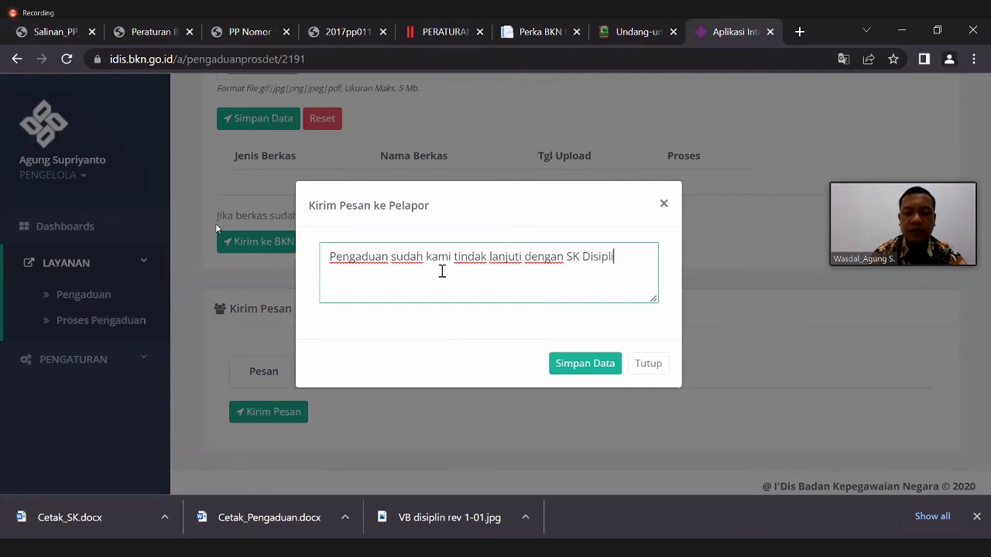
{"action": "left_click", "coordinate": [566, 256]}
{"action": "type", "text": "Penjatuhan"}
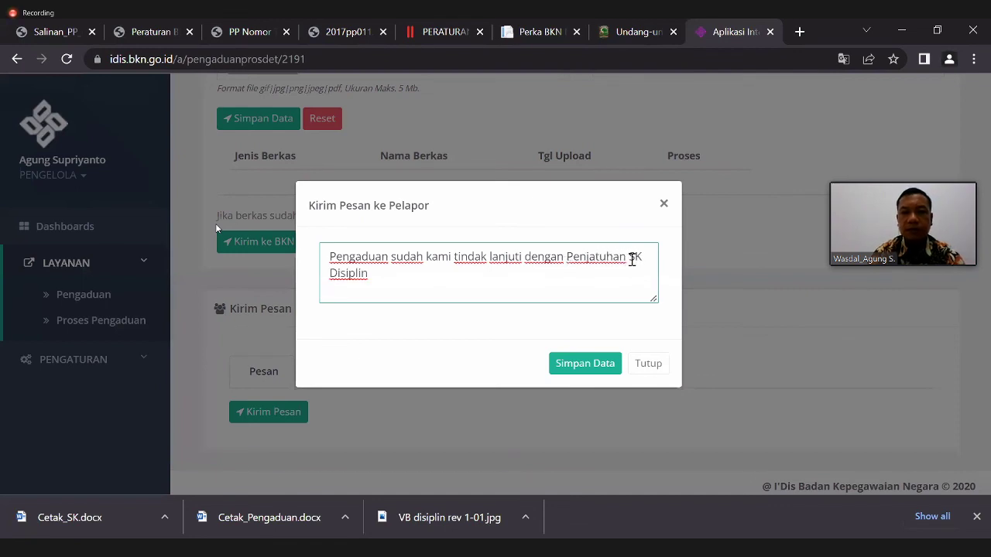
{"action": "key", "text": "BackSpace"}
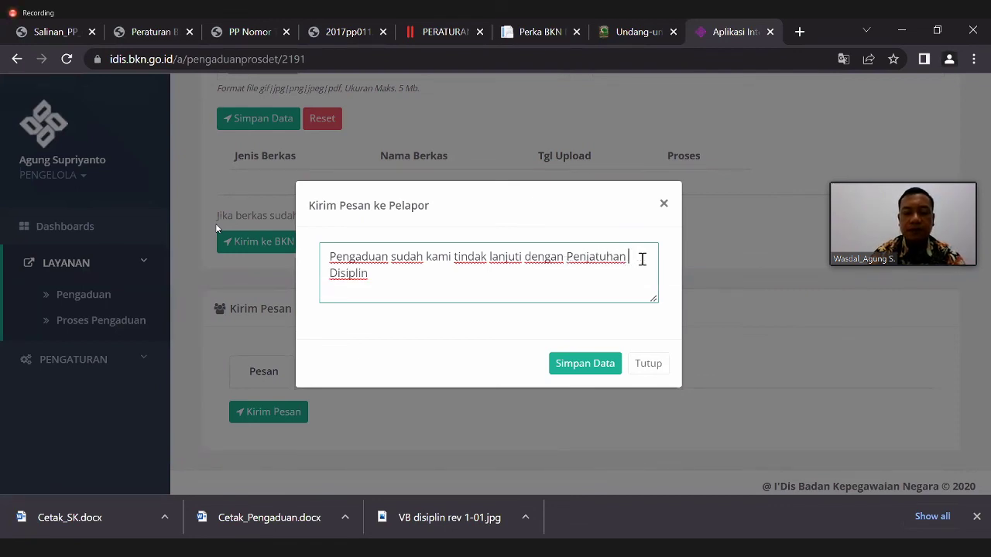
{"action": "type", "text": "ahukuman"}
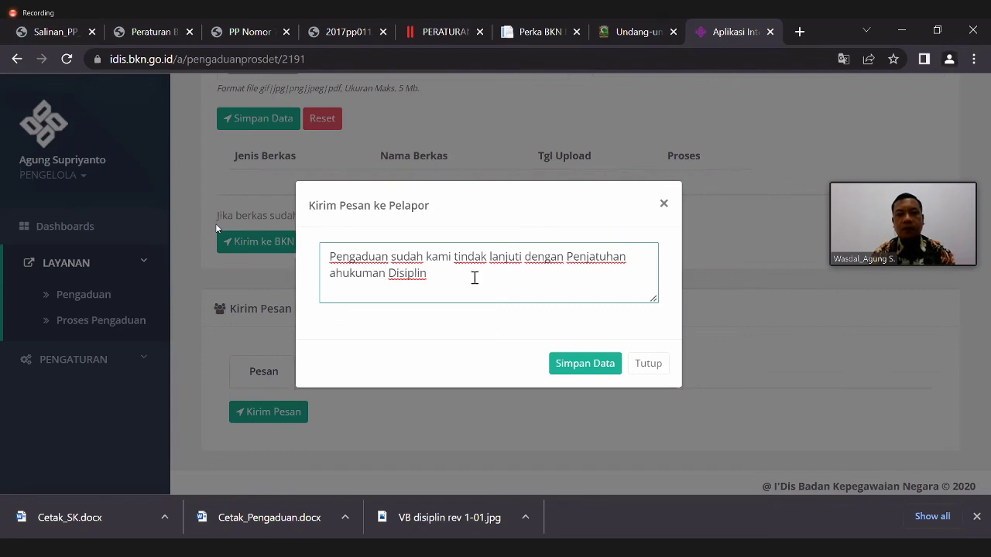
{"action": "left_click", "coordinate": [337, 272]}
{"action": "key", "text": "BackSpace"}
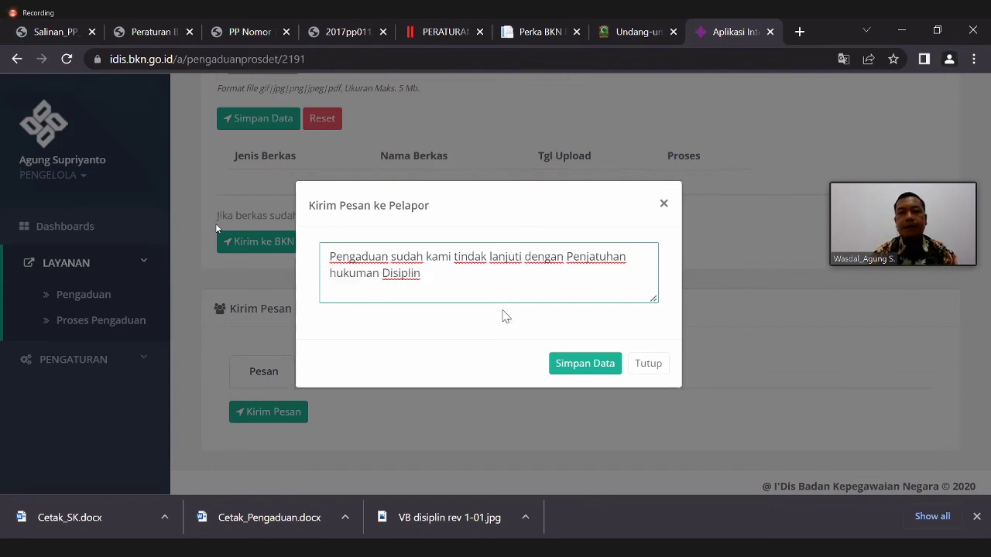
{"action": "left_click", "coordinate": [566, 362]}
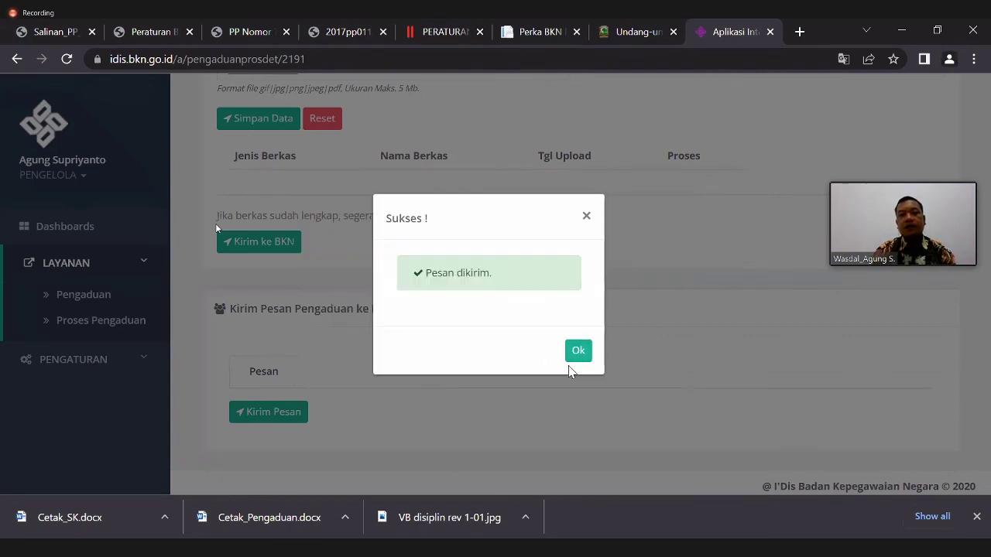
{"action": "left_click", "coordinate": [578, 350]}
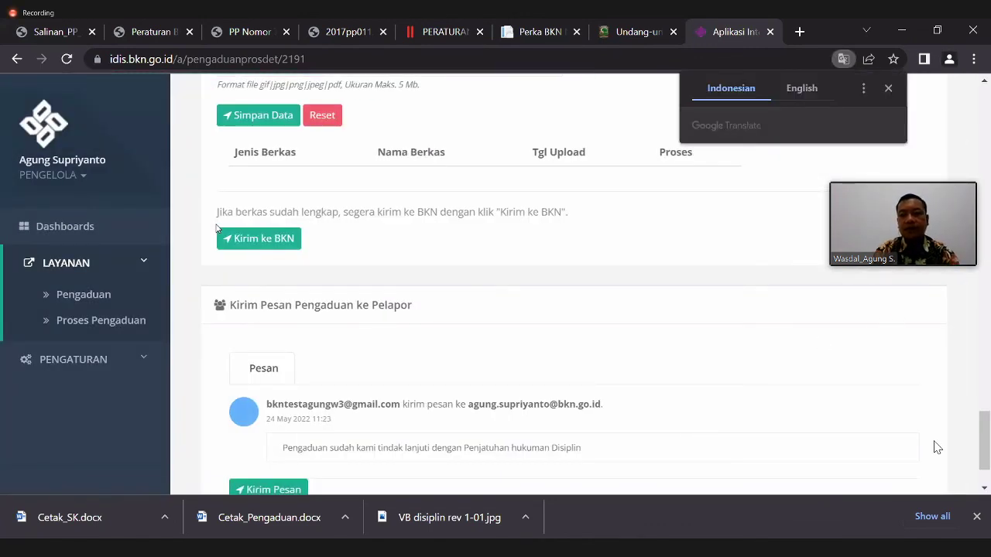
{"action": "left_click_drag", "start_coordinate": [982, 441], "coordinate": [982, 456]}
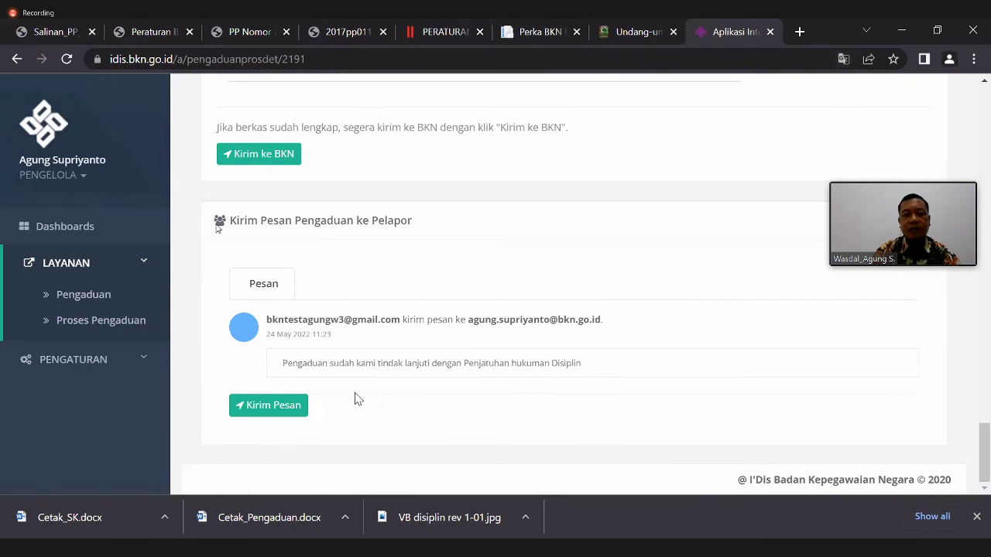
{"action": "left_click", "coordinate": [291, 407]}
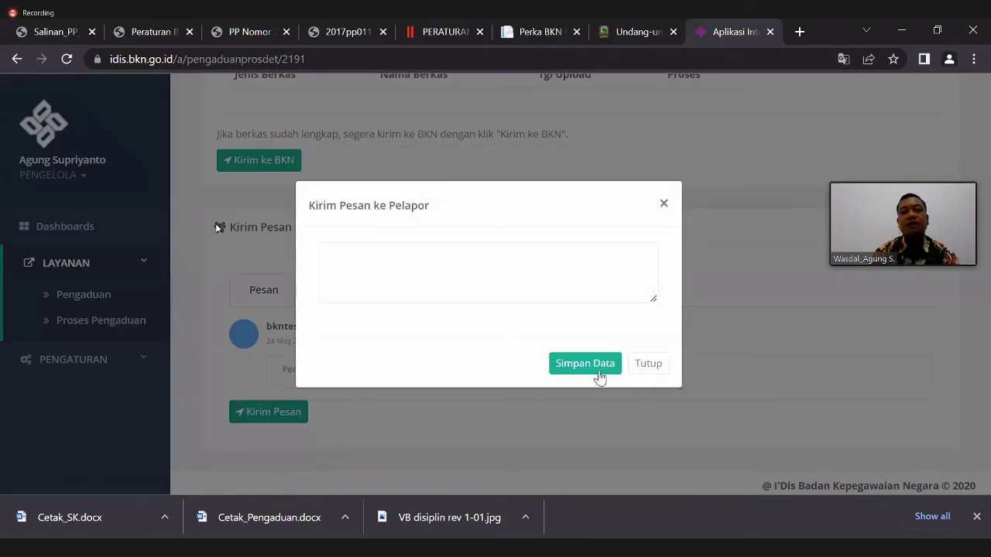
{"action": "left_click", "coordinate": [598, 370]}
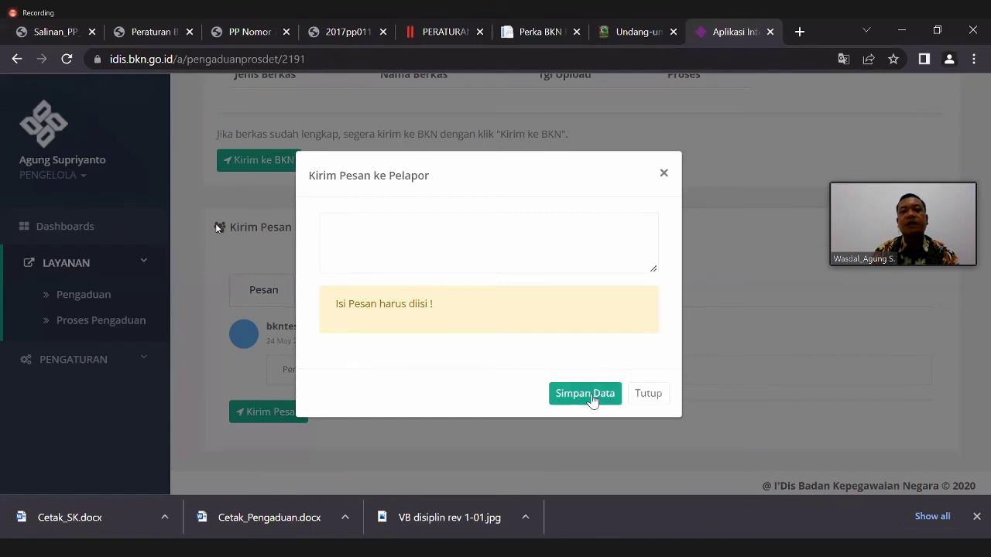
{"action": "left_click", "coordinate": [648, 395]}
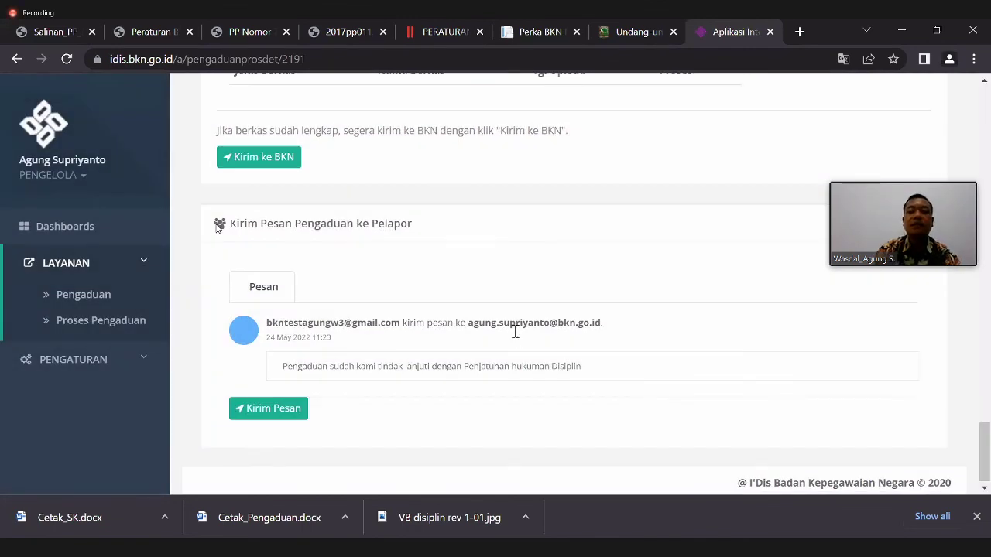
{"action": "left_click_drag", "start_coordinate": [985, 460], "coordinate": [986, 484]}
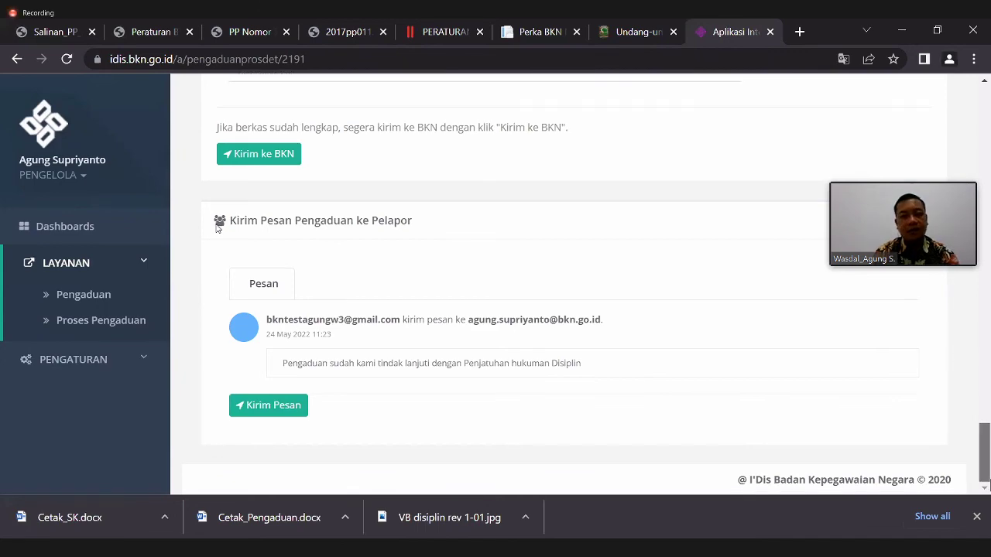
{"action": "scroll", "coordinate": [217, 228], "scroll_direction": "up", "scroll_amount": 20}
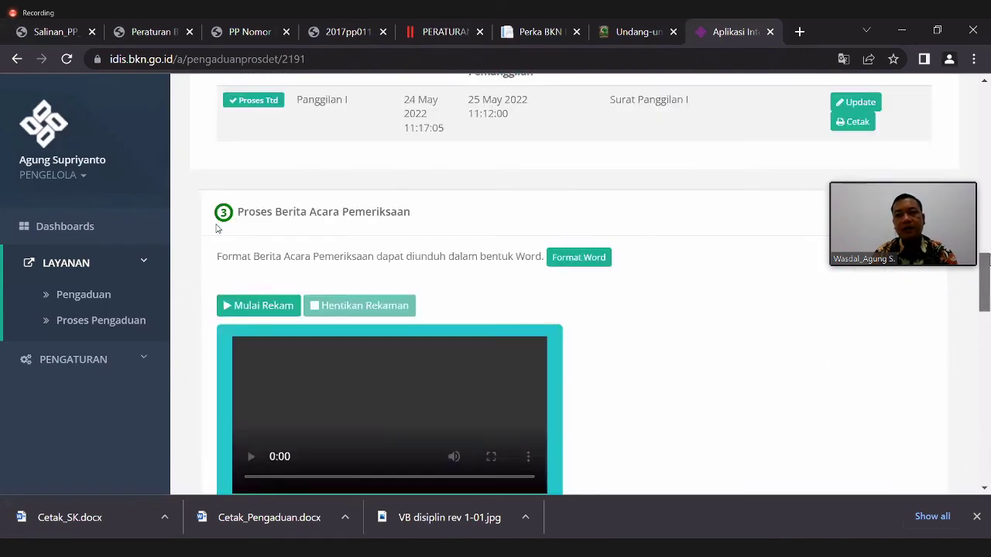
- Scroll to the top of the complaint page and log out of I'DIS BKN
{"action": "scroll", "coordinate": [216, 228], "scroll_direction": "up", "scroll_amount": 5}
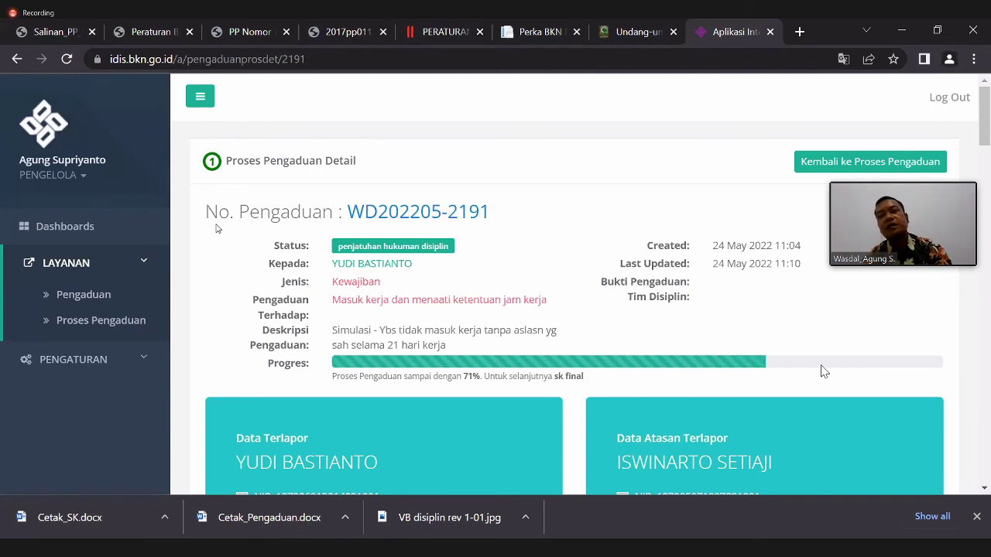
{"action": "left_click", "coordinate": [950, 99]}
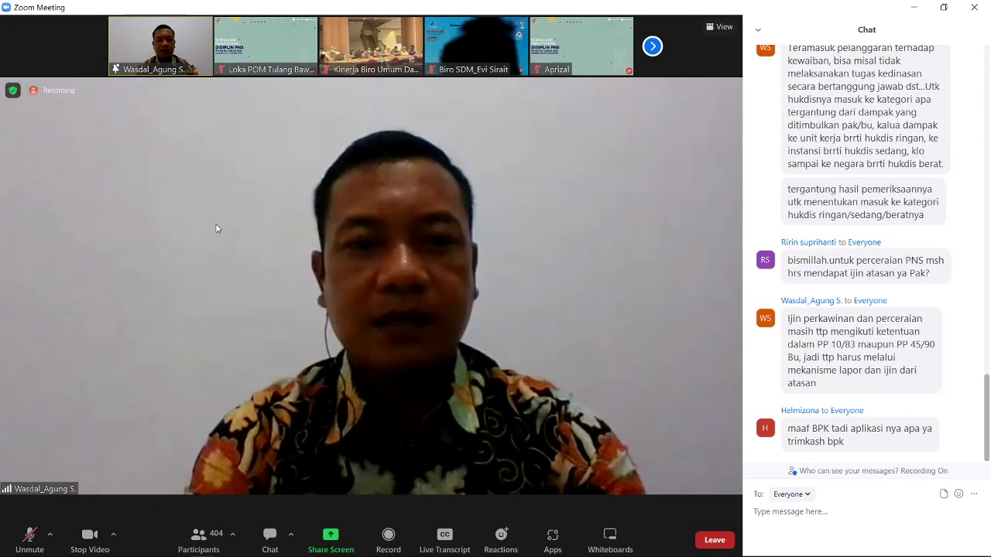
{"action": "mouse_move", "coordinate": [335, 555]}
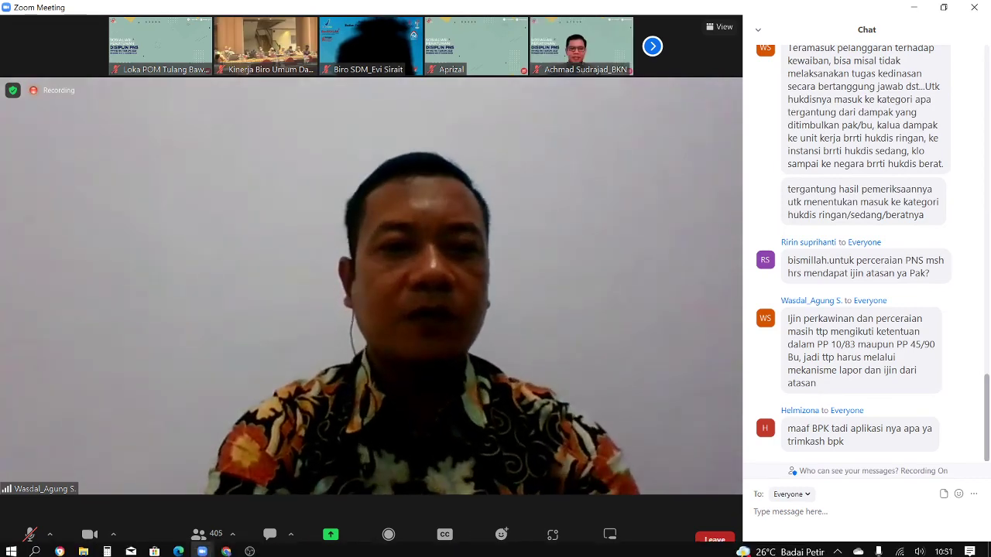